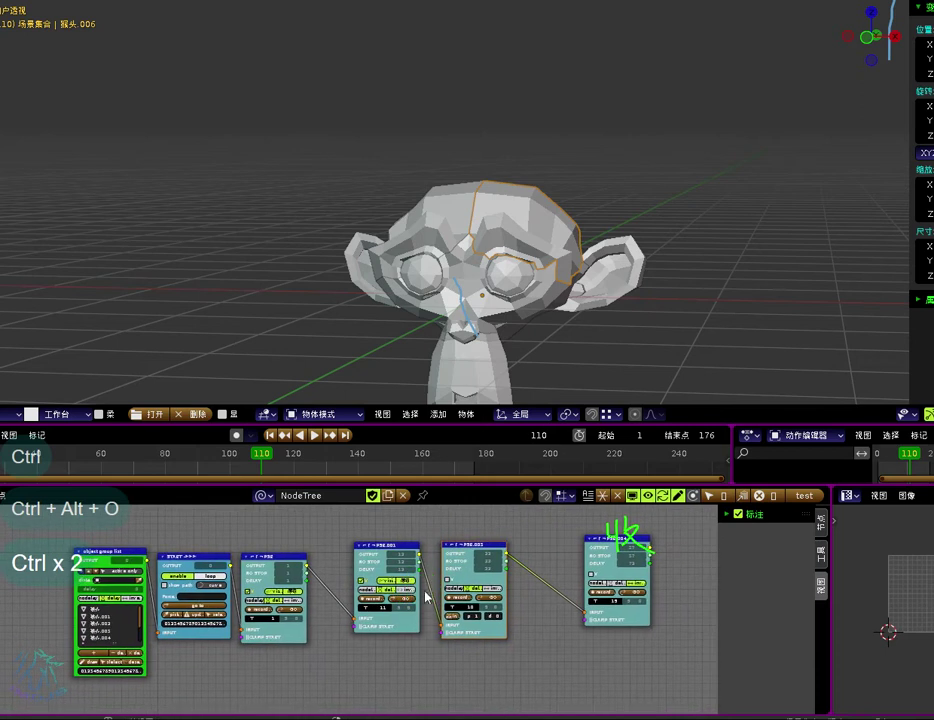
Step: Play the monkey-head assembly animation from frame 1 and stop it at frame 14
key(alt+a)
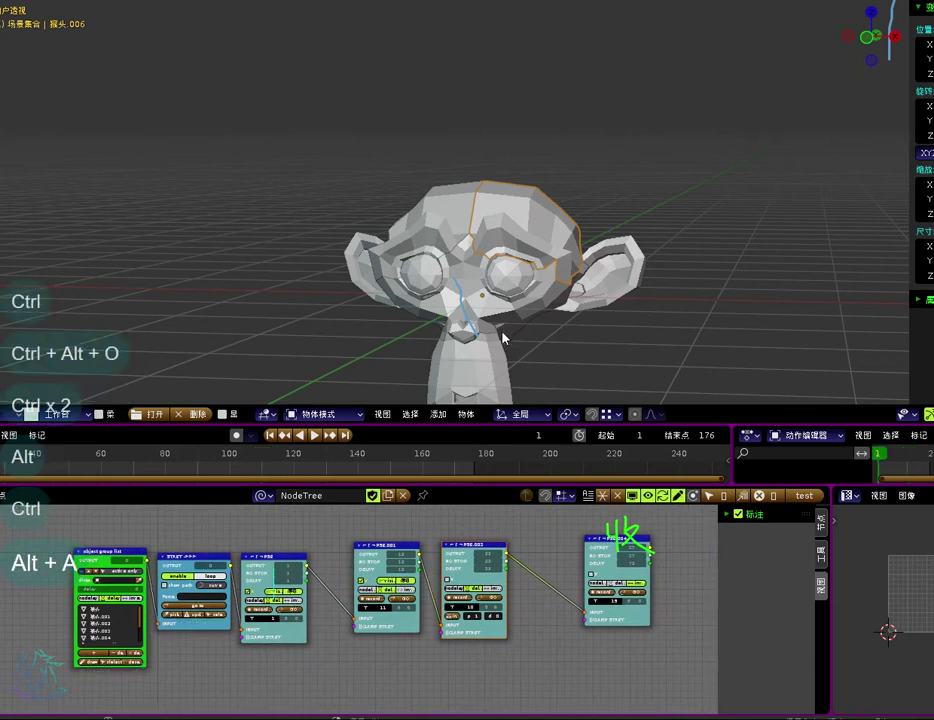
alt+scroll(526, 302, down, 10)
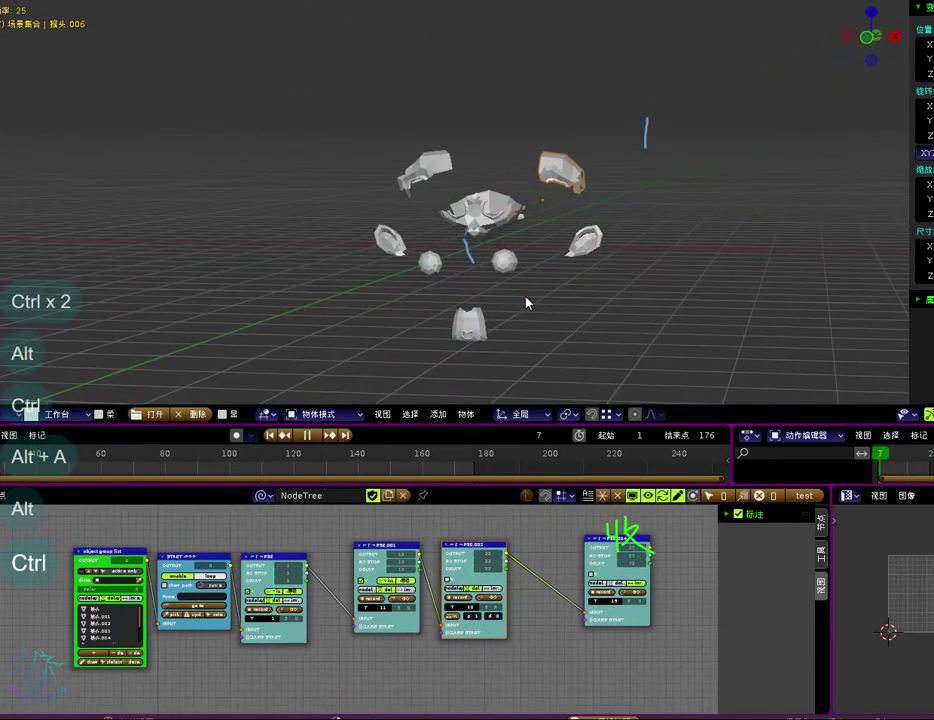
key(alt+a)
middle_drag(113, 462, 259, 462)
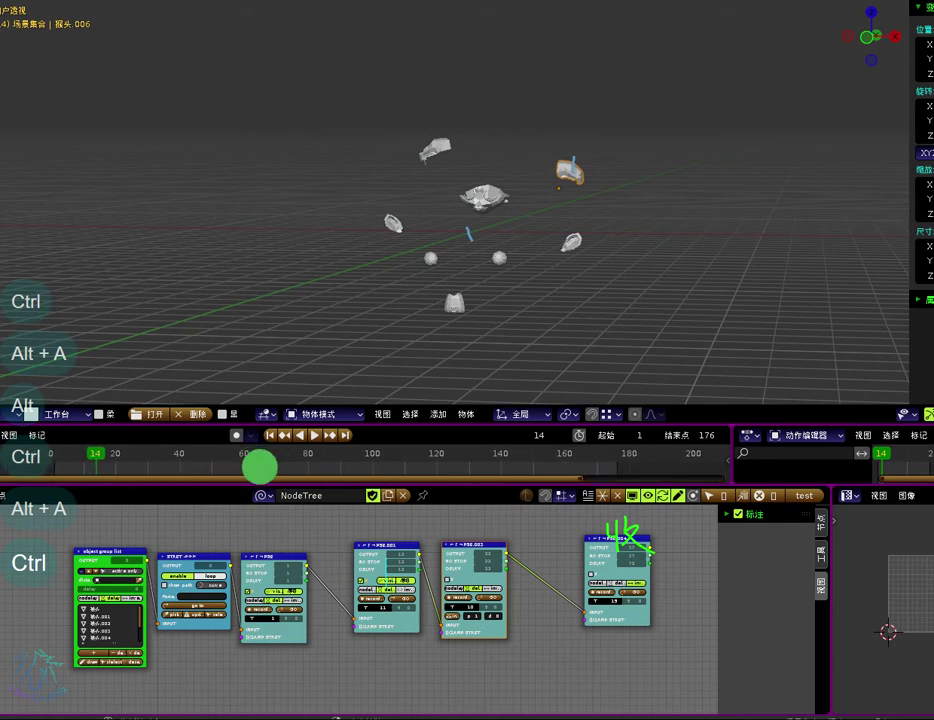
Step: Select all the monkey-head pieces and display the motion path from the START node at frame 26
key(ctrl+a)
key(ctrl+a)
drag(155, 465, 135, 459)
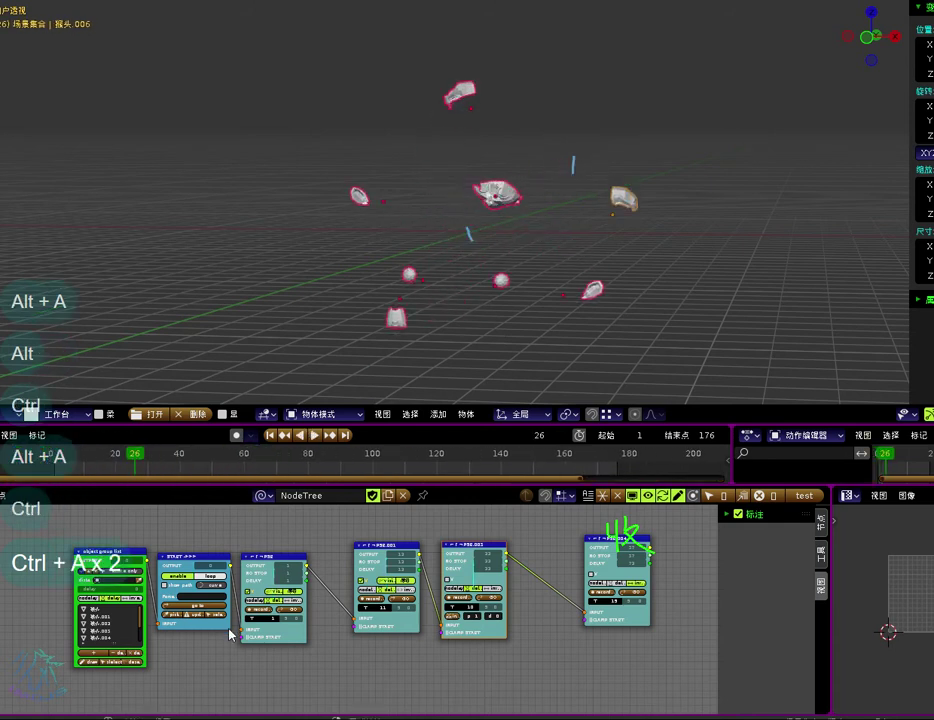
ctrl+middle_drag(229, 634, 213, 564)
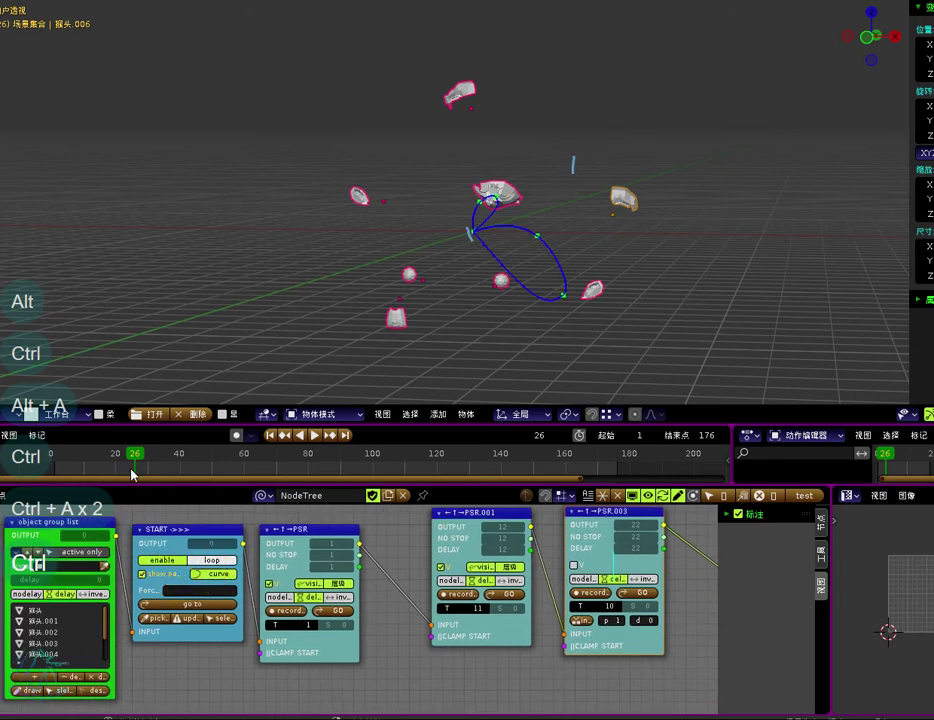
drag(126, 466, 135, 440)
middle_drag(286, 588, 385, 584)
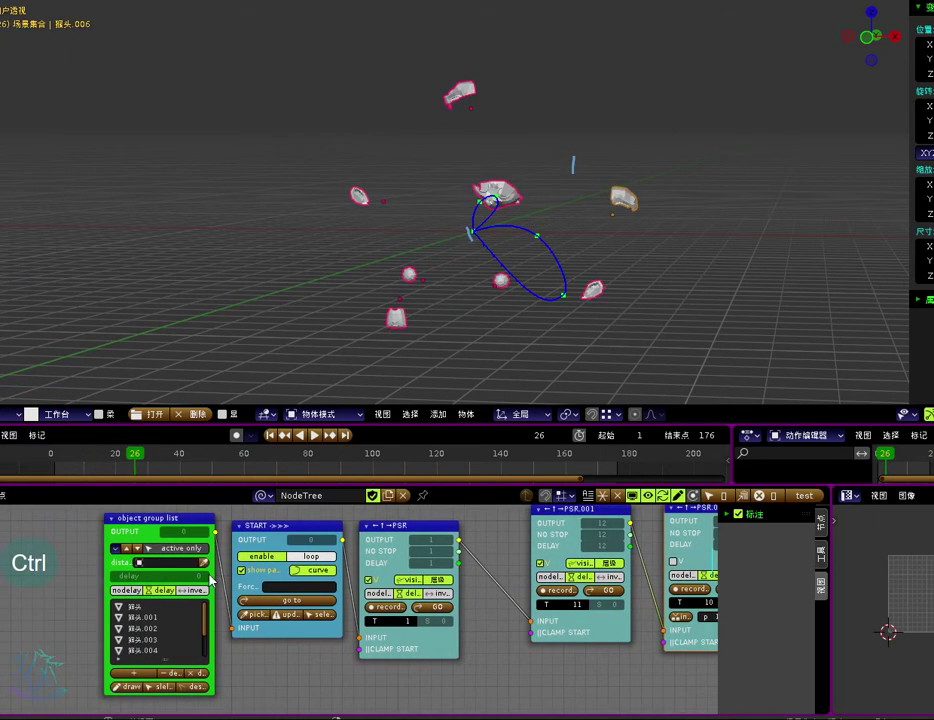
Step: Hide the motion path in the START node and set the object group list delay to 9
drag(133, 466, 170, 435)
key(space)
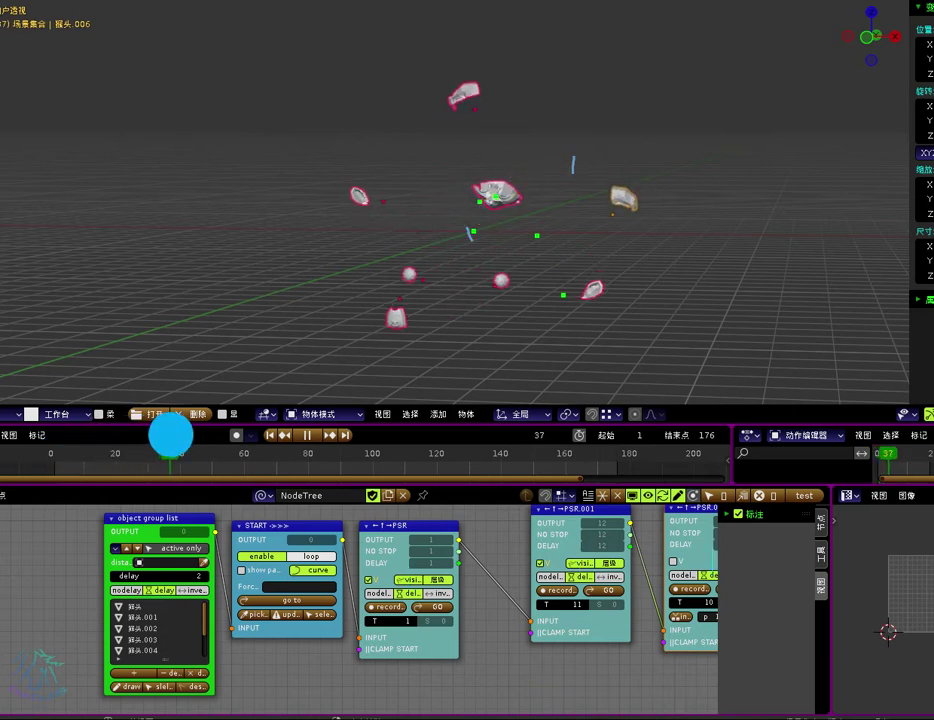
click(392, 607)
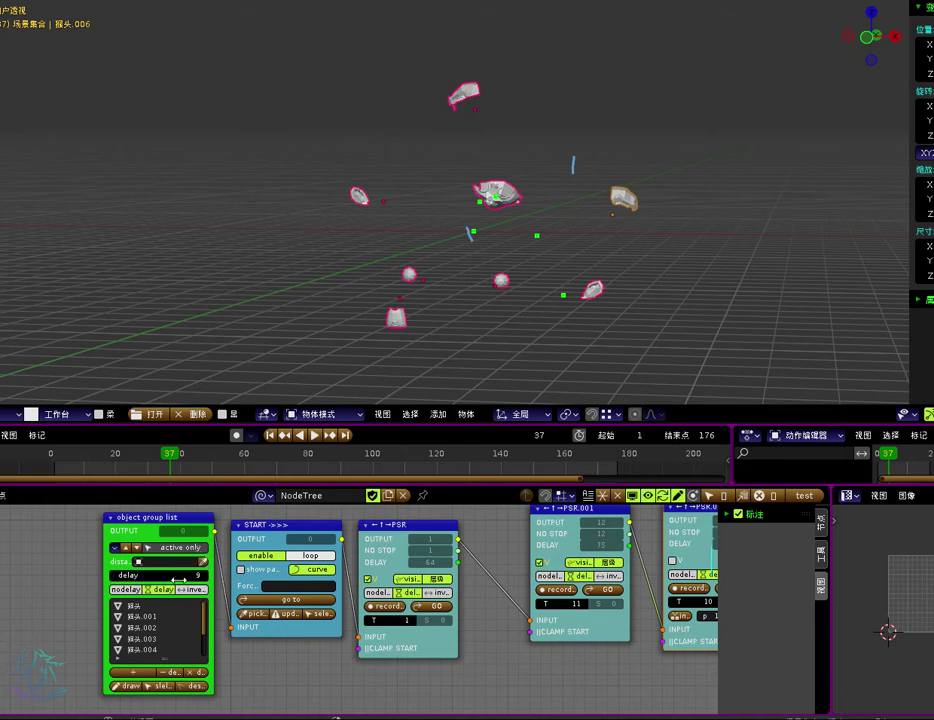
Step: Scrub the timeline to frame 117 to examine the delayed piece movement, and hide the node editor's sidebar
drag(121, 478, 429, 419)
middle_drag(638, 465, 473, 486)
middle_drag(509, 576, 503, 576)
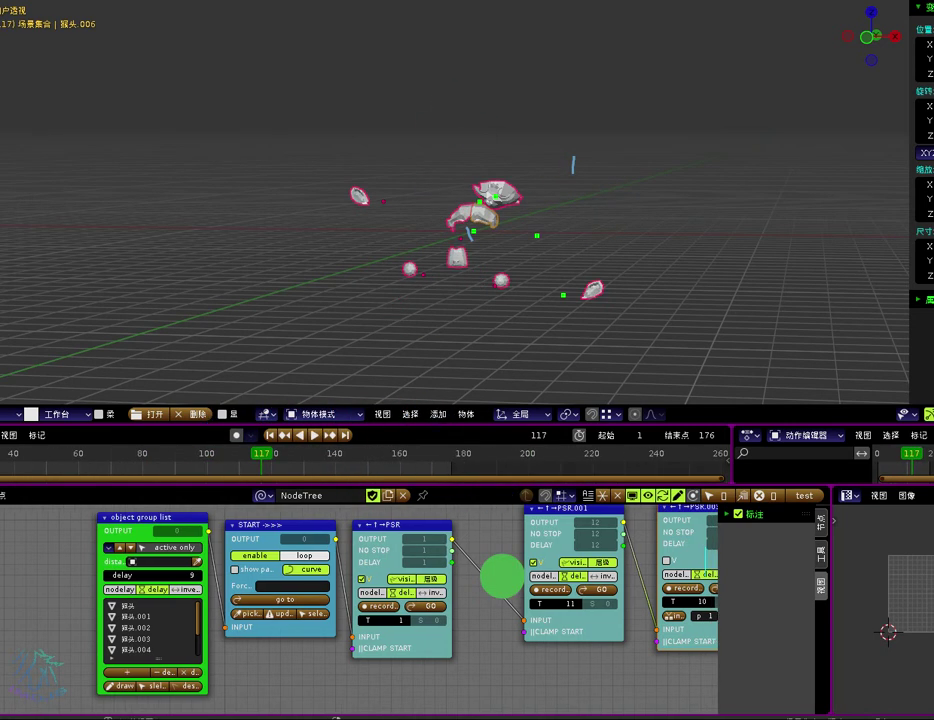
middle_drag(352, 476, 540, 469)
middle_drag(566, 590, 471, 590)
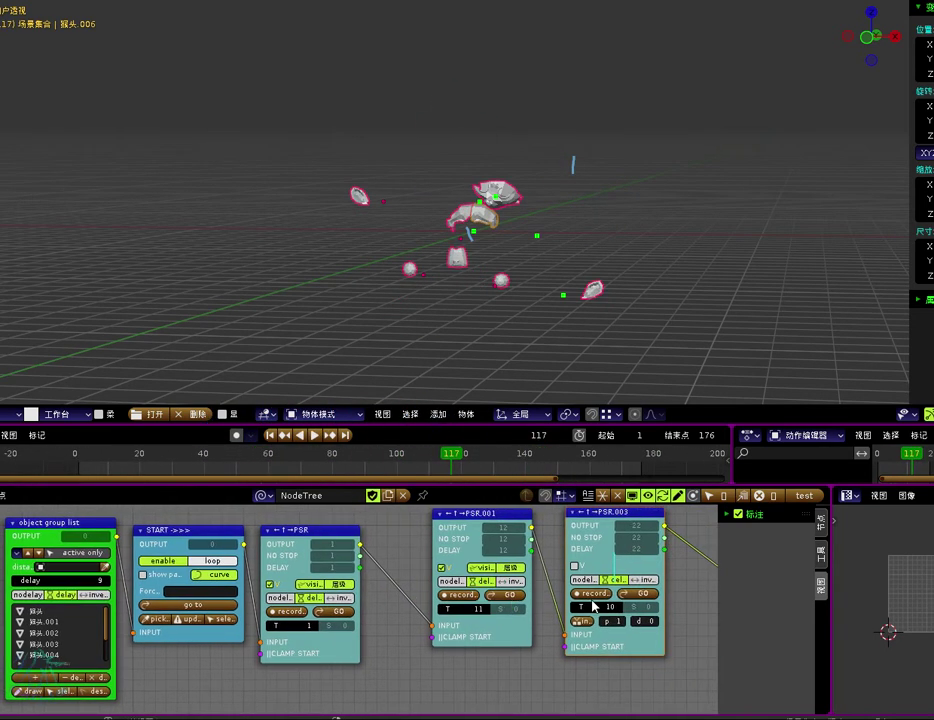
key(n)
scroll(502, 646, down, 4)
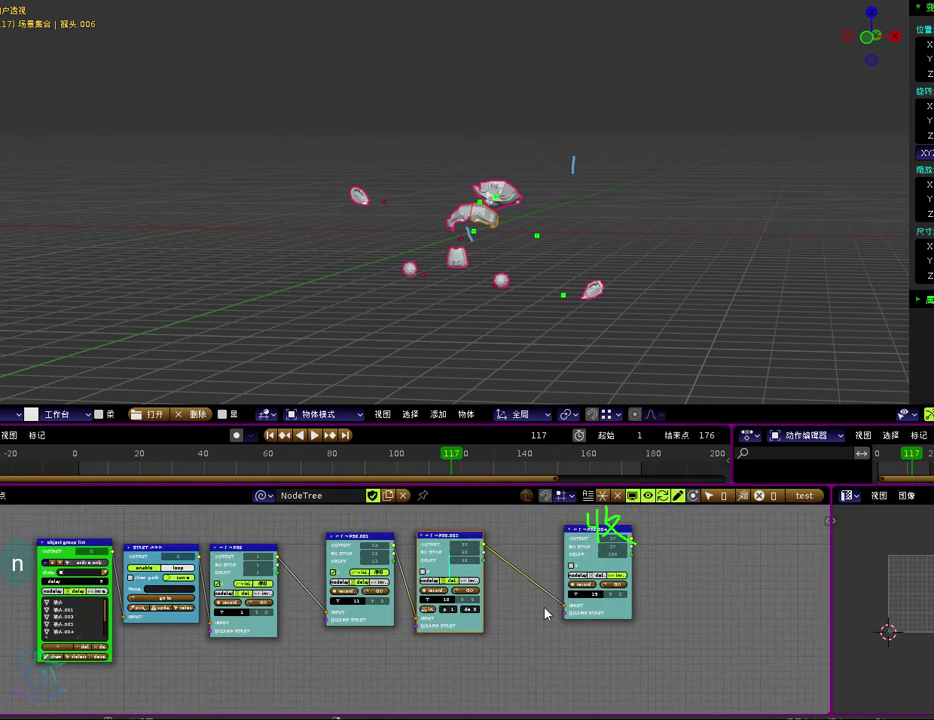
Step: Try disconnecting the PSR node from PSR.001, scrub through the animation, and restore the link from OUTPUT to INPUT
drag(443, 464, 178, 444)
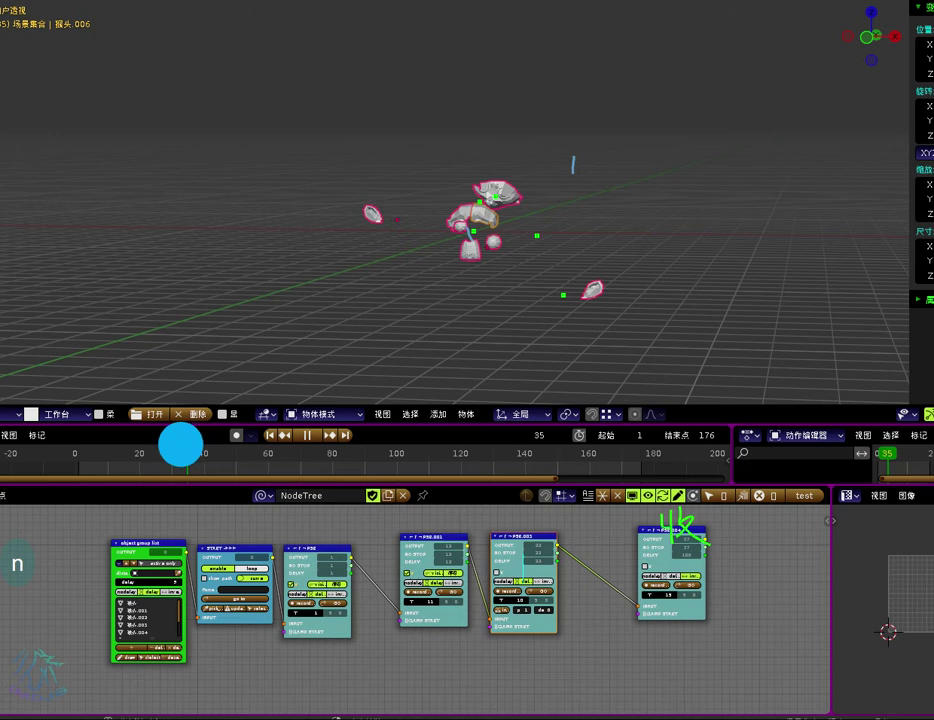
key(Escape)
scroll(350, 617, up, 1)
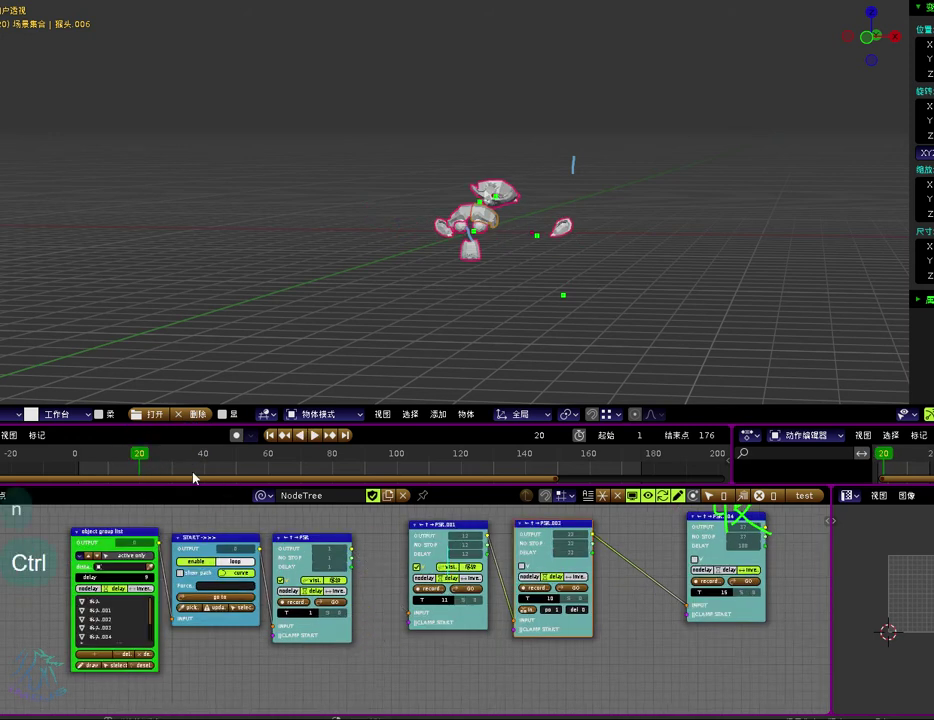
drag(193, 478, 252, 468)
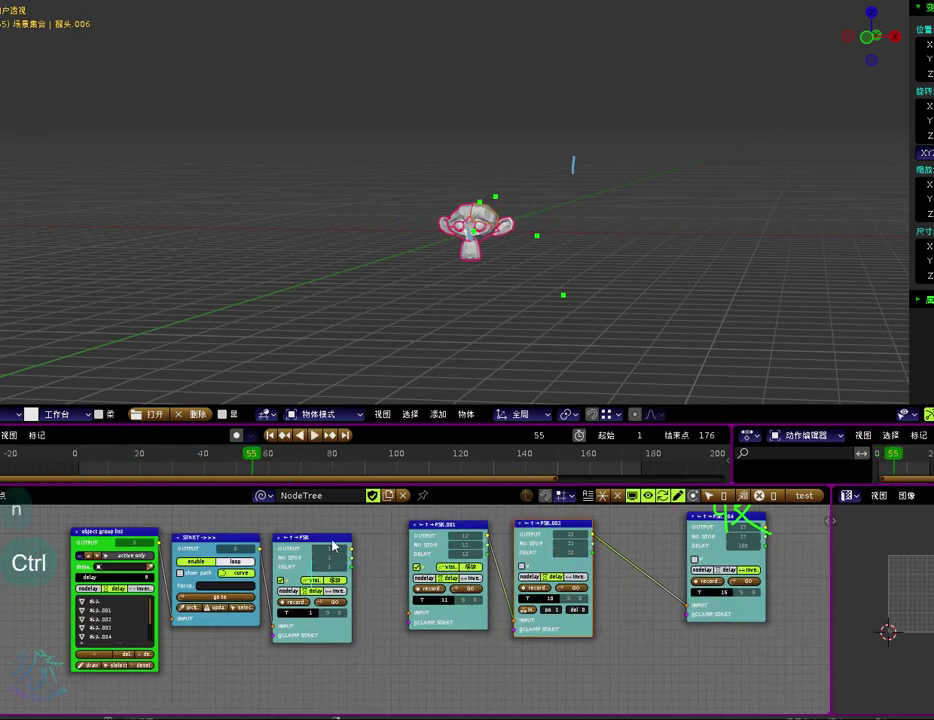
drag(355, 553, 397, 597)
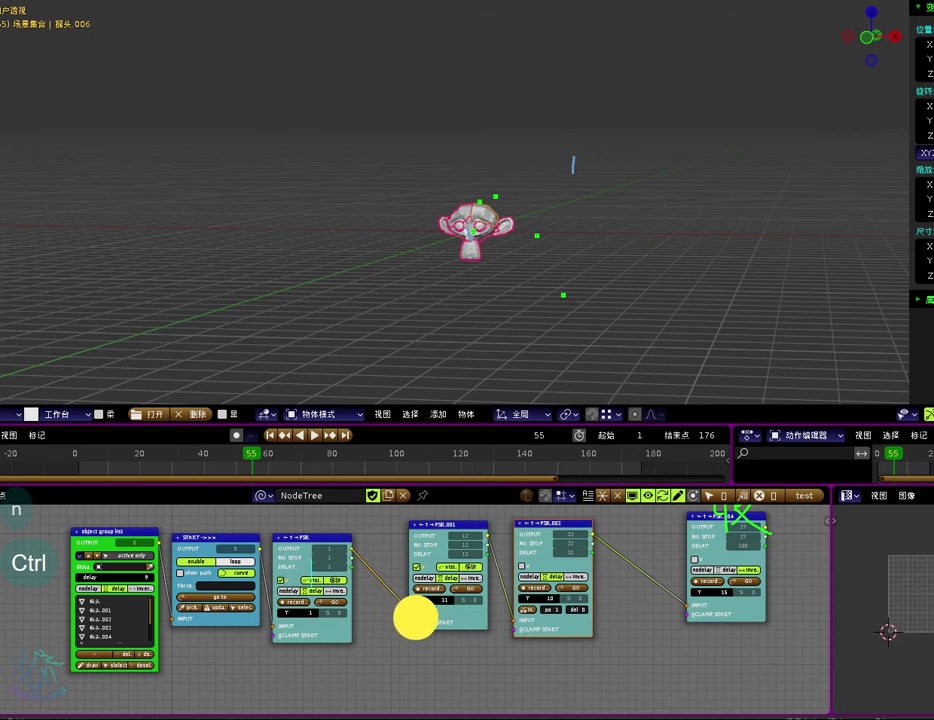
drag(160, 463, 385, 446)
Step: Jump to the recorded poses of the PSR.001, PSR.003 and PSR.004 nodes to compare them
click(466, 589)
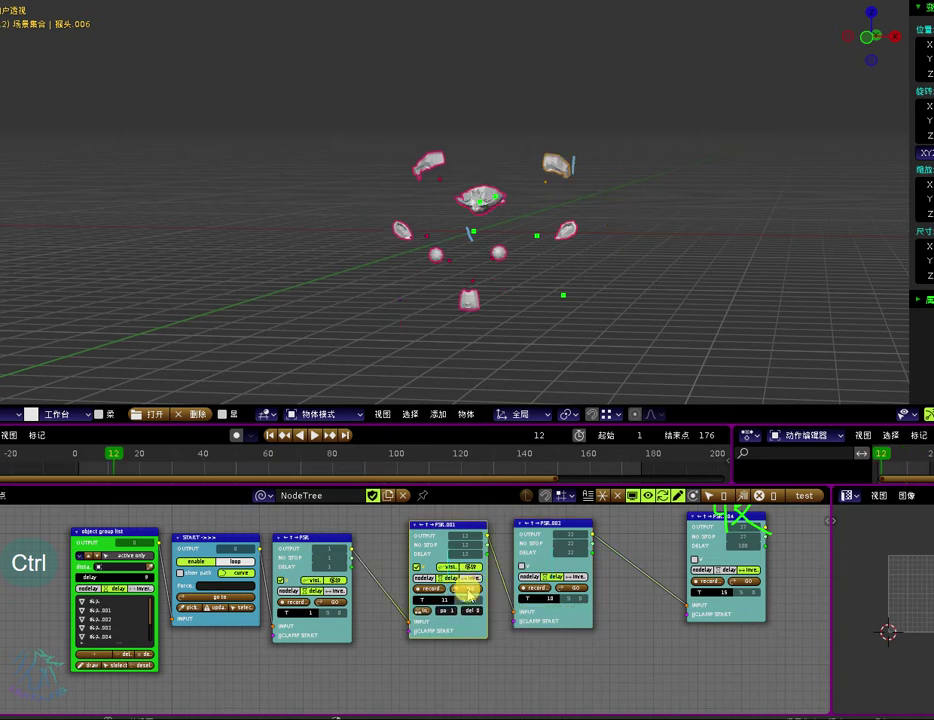
click(570, 588)
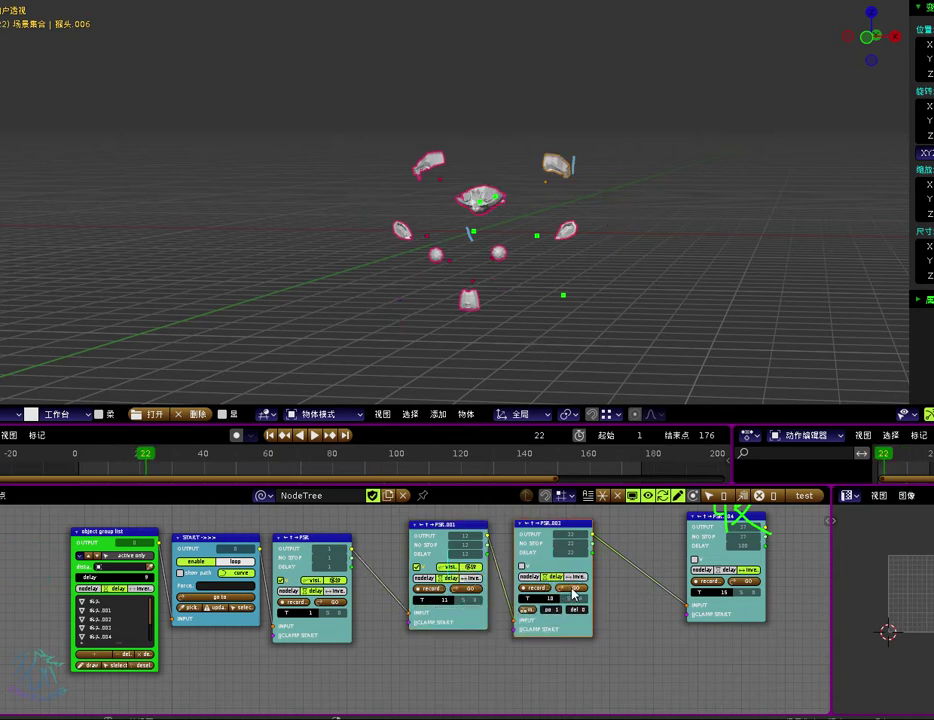
click(745, 579)
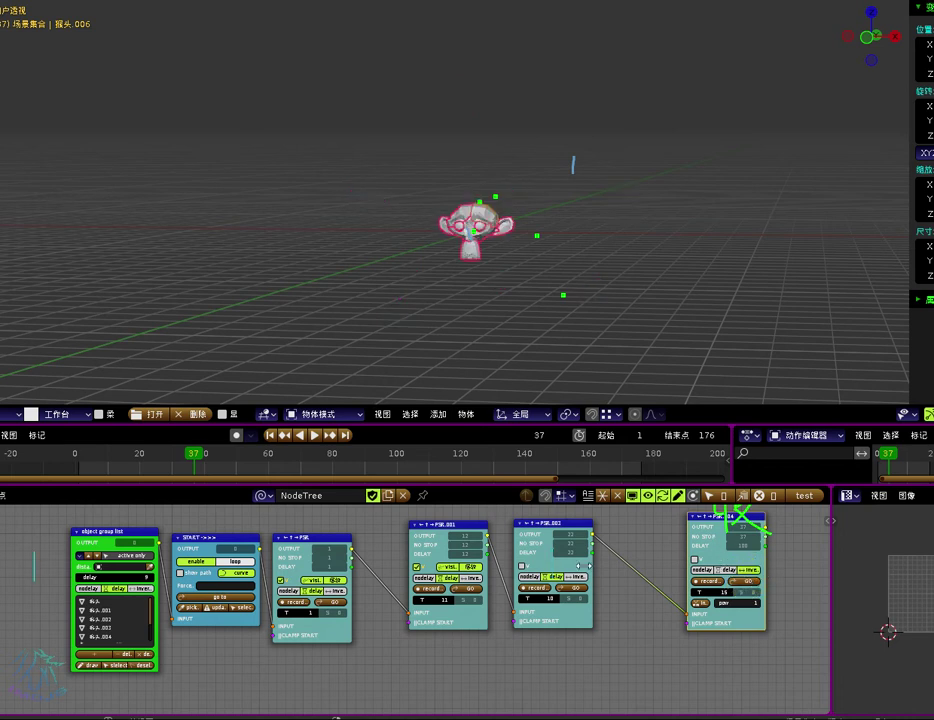
Step: Go to the PSR.003 pose, move the ear piece 猴头.001 downward, and move and rotate the eyeball 猴头.003
click(578, 589)
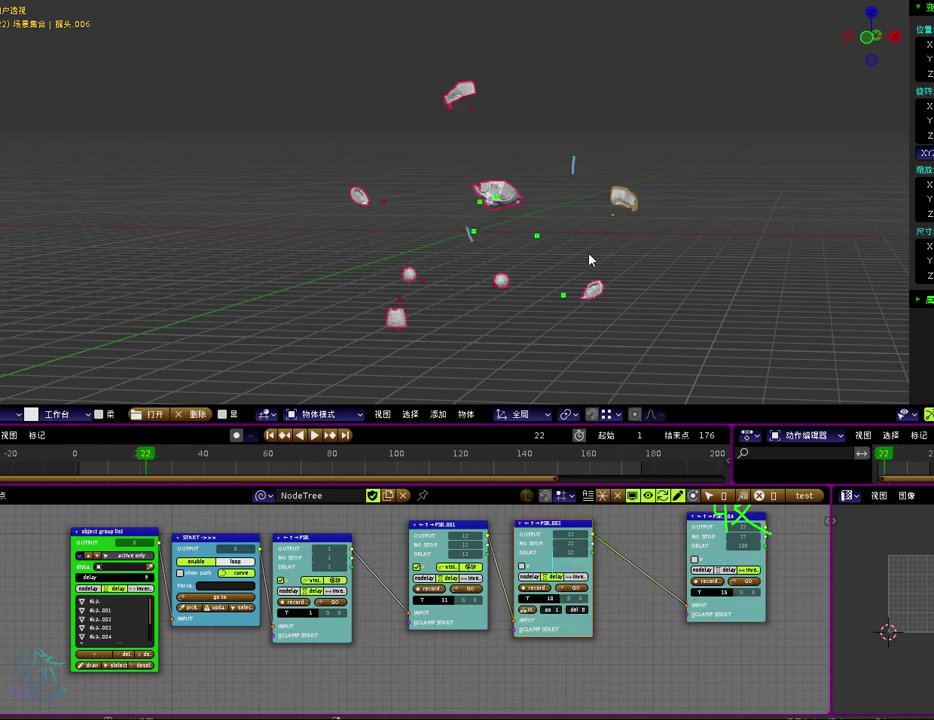
drag(599, 306, 585, 355)
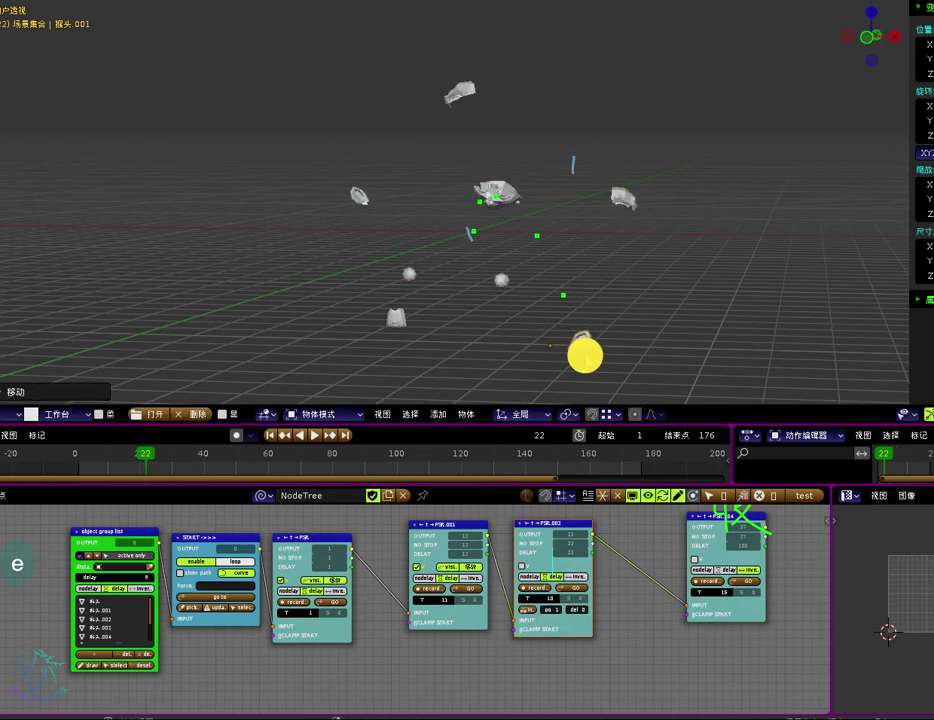
click(501, 281)
key(e)
click(532, 304)
key(r)
click(520, 339)
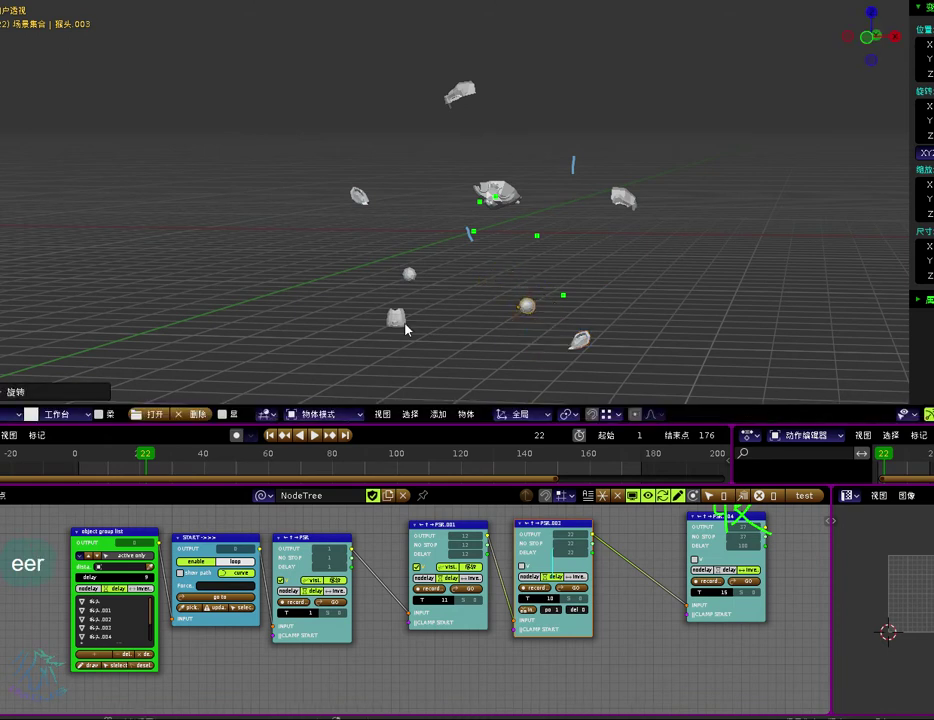
Step: Scale up the chin piece of the monkey head and move the ear piece 猴头.002 farther outward
click(404, 325)
key(t)
click(461, 356)
click(360, 197)
key(e)
click(325, 215)
click(510, 200)
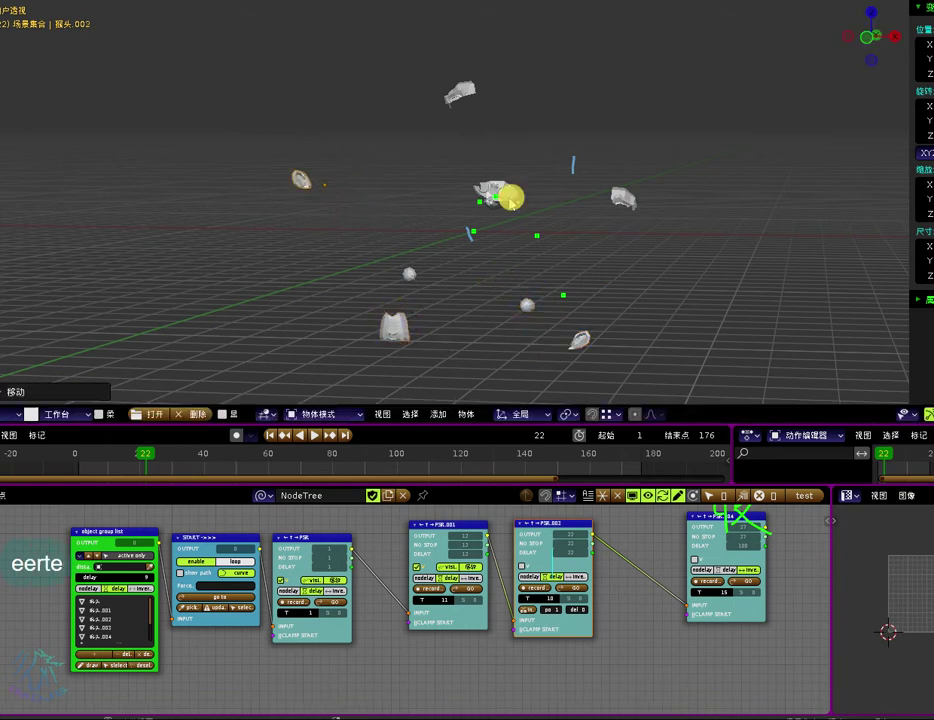
Step: Move the forehead piece 猴头.006 outward, then scale it up and rotate it
click(637, 206)
key(e)
click(682, 236)
key(t)
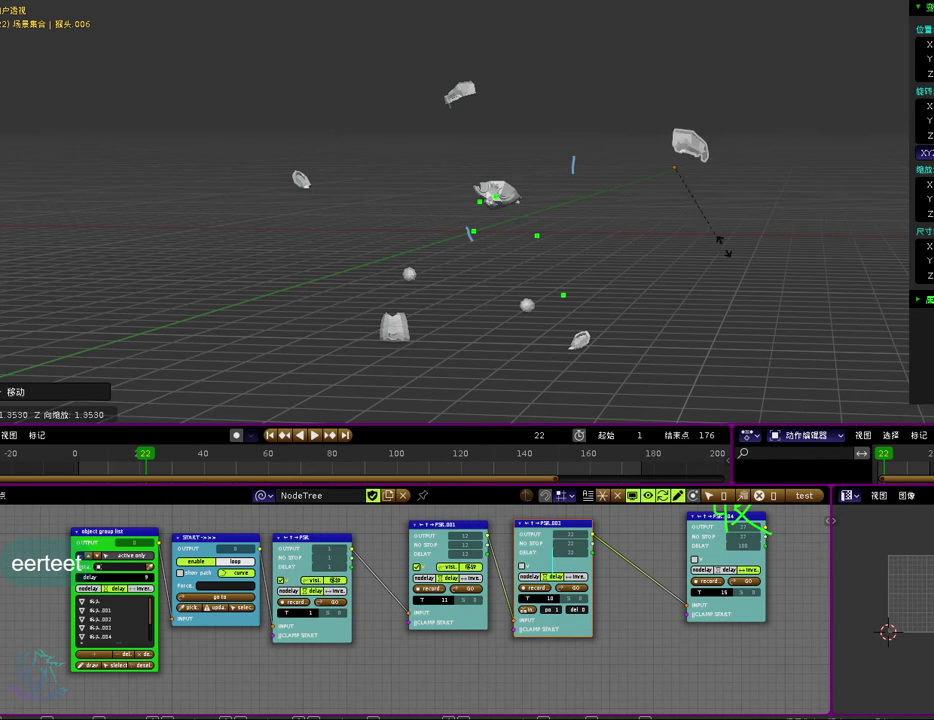
click(733, 254)
key(r)
click(773, 209)
Step: Move the other forehead piece 猴头.007 up and outward, and raise the central face piece
click(470, 99)
key(e)
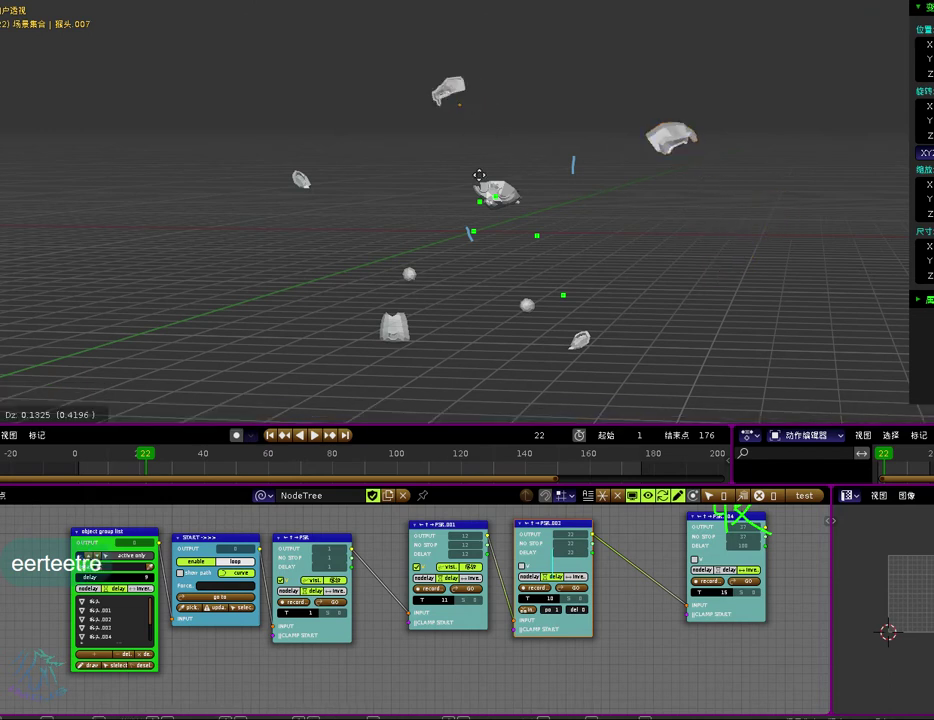
click(440, 151)
click(494, 200)
key(e)
click(542, 143)
Step: Move the eyeballs 猴头.004 and 猴头.003 farther apart and record the new pose in the PSR.003 node
click(406, 275)
key(e)
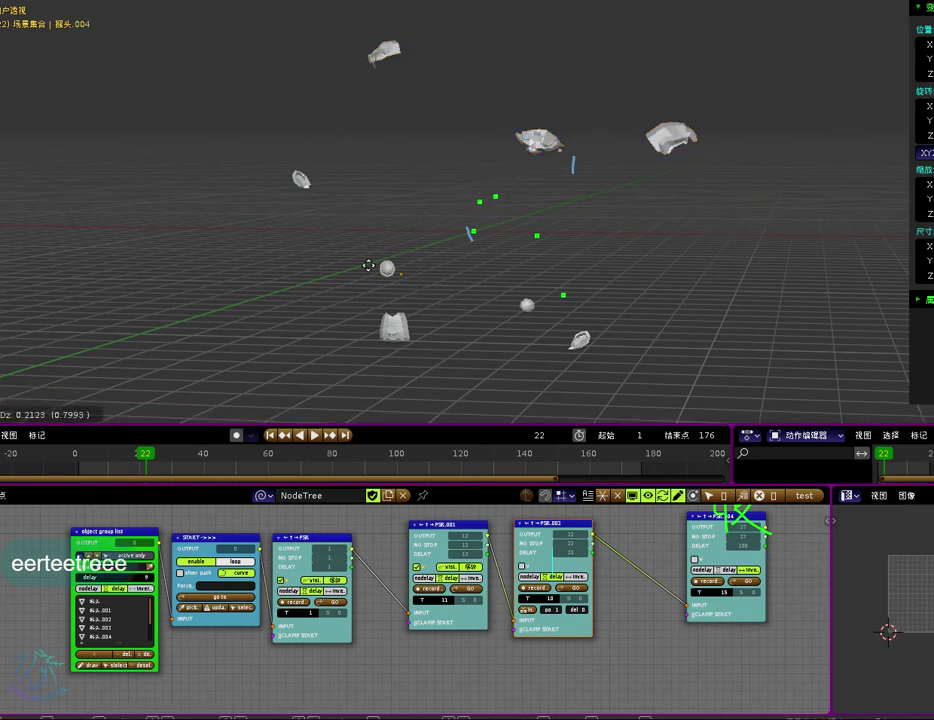
click(332, 255)
click(527, 312)
key(e)
click(661, 290)
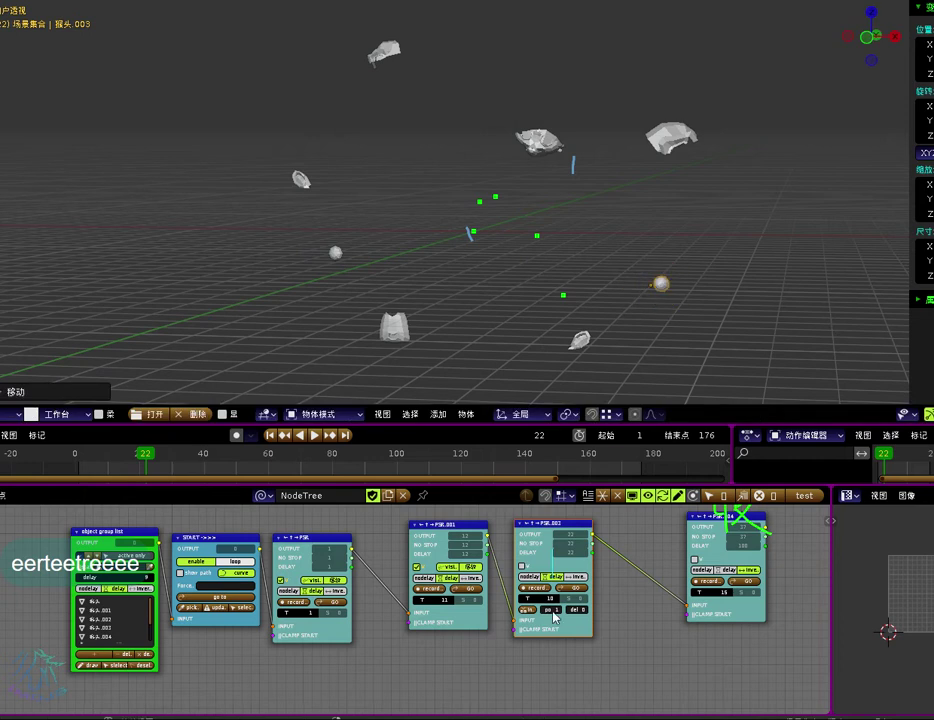
click(540, 587)
click(546, 632)
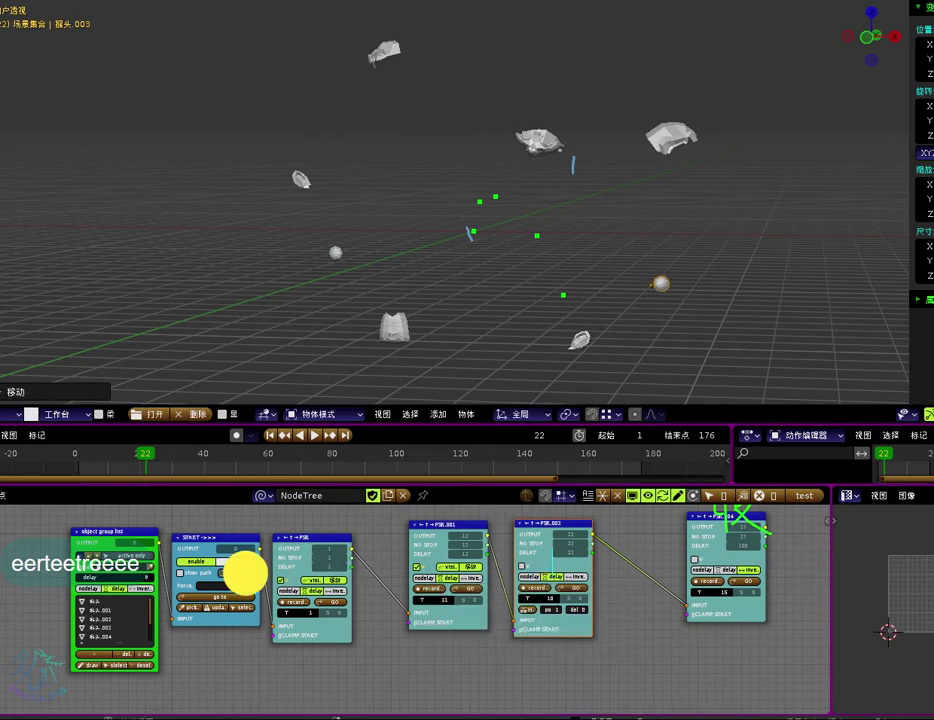
Step: Turn off curve in the START node, set the group delay to 0, and play the animation through
key(alt)
key(ctrl)
key(alt+a)
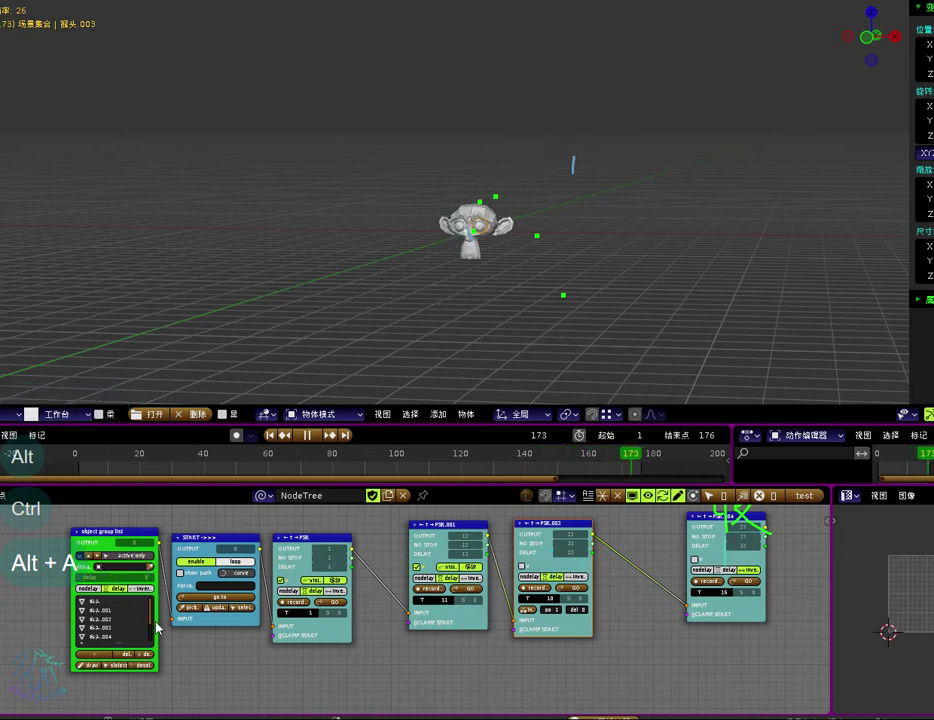
key(alt+a)
key(alt)
key(ctrl)
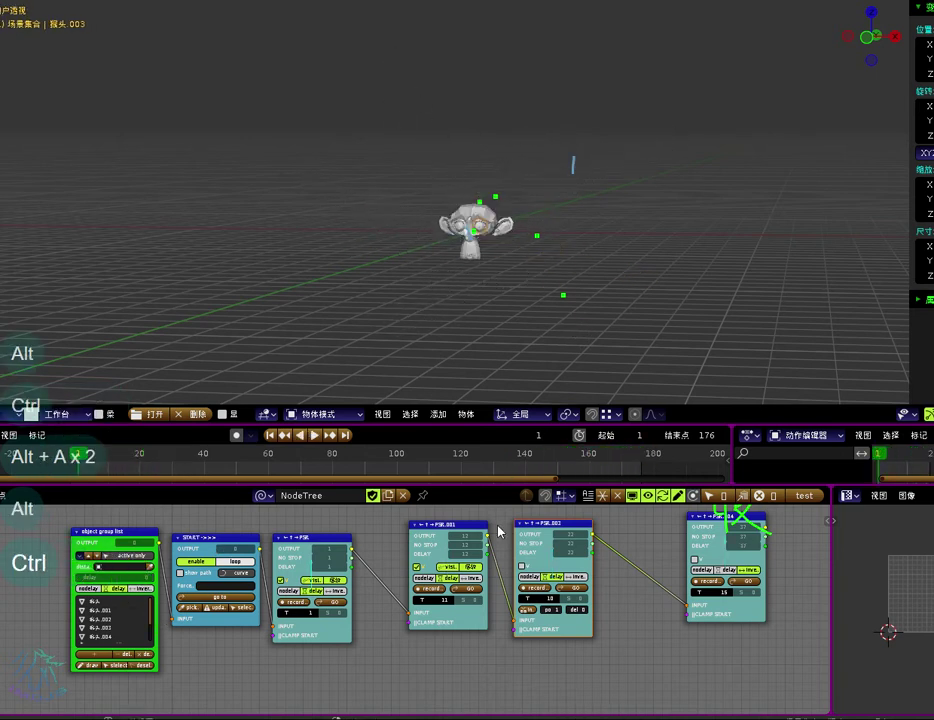
Step: Go to the PSR.001 and PSR.003 poses, turn curve back on in the START node, and play to frame 43
click(473, 593)
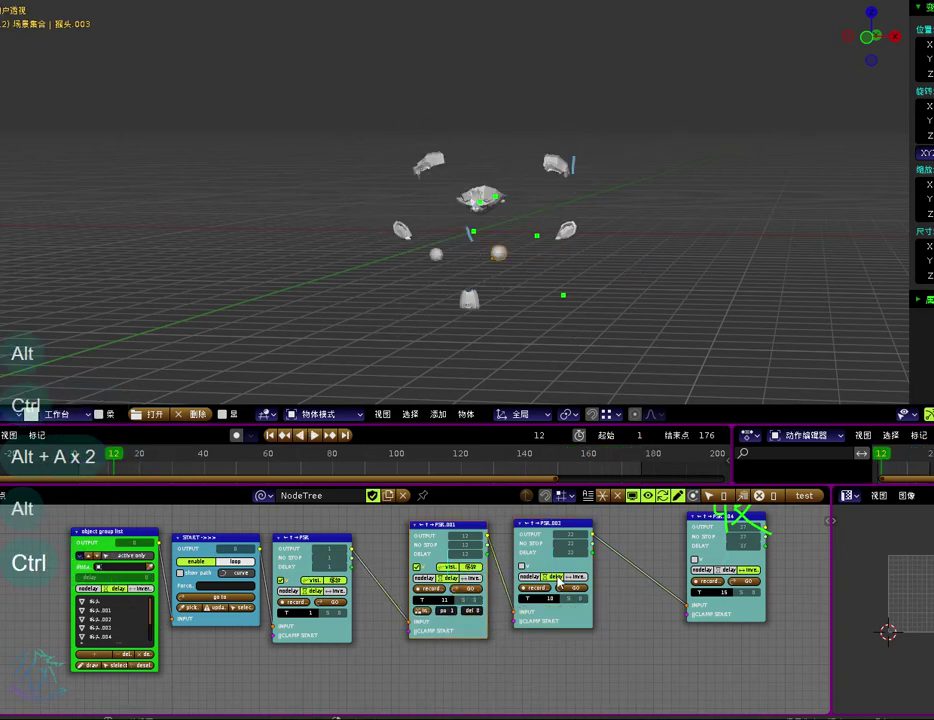
click(574, 591)
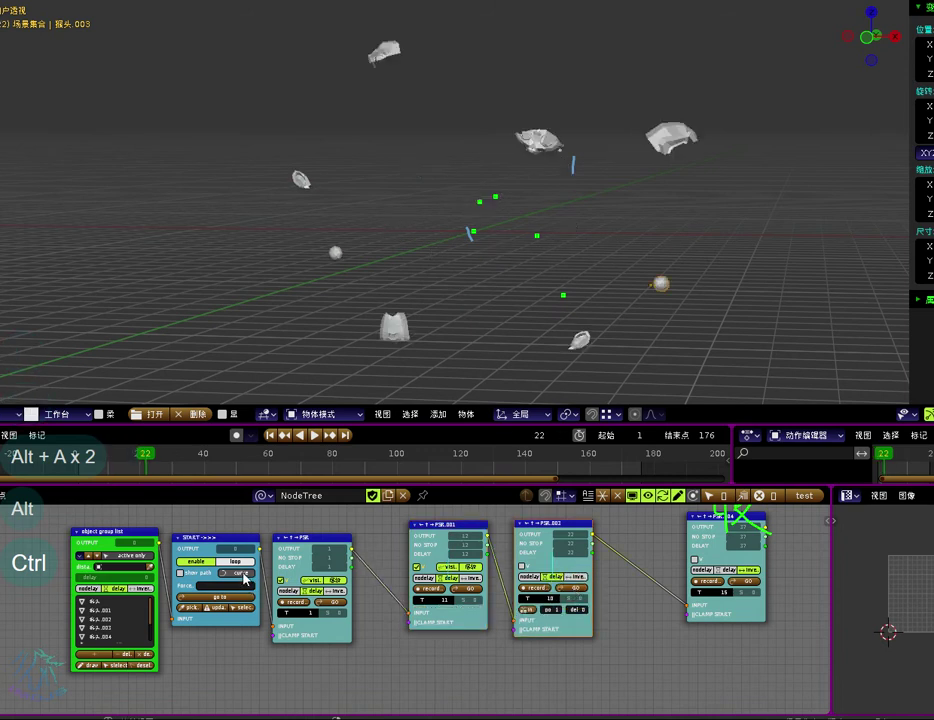
key(alt+a)
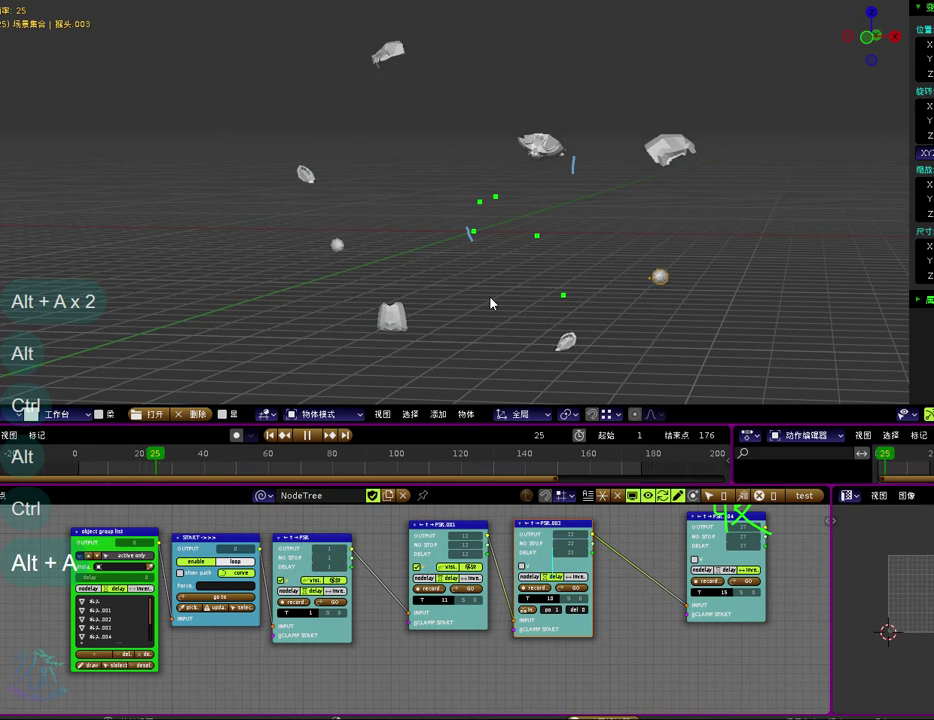
key(alt+a)
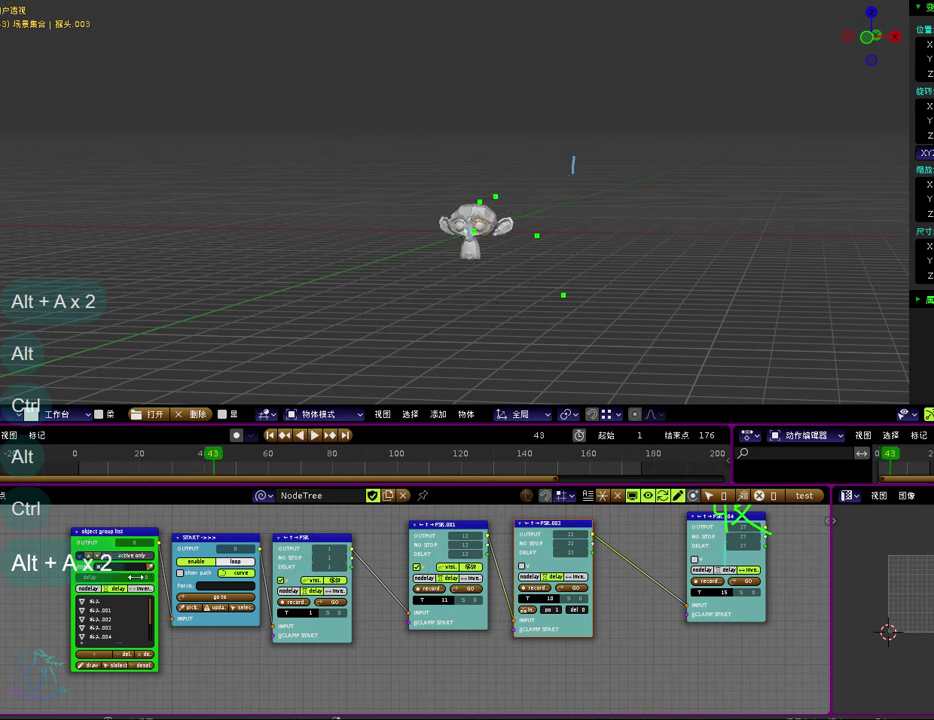
Step: Set the object group list delay to 19, return to the START frame and replay the animation
click(207, 598)
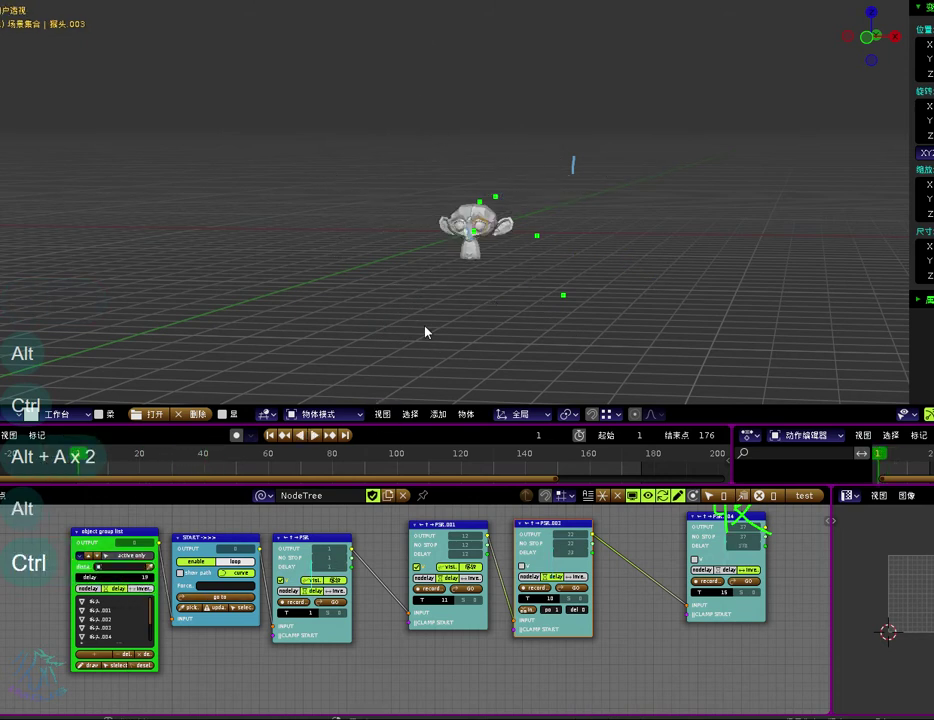
key(alt+a)
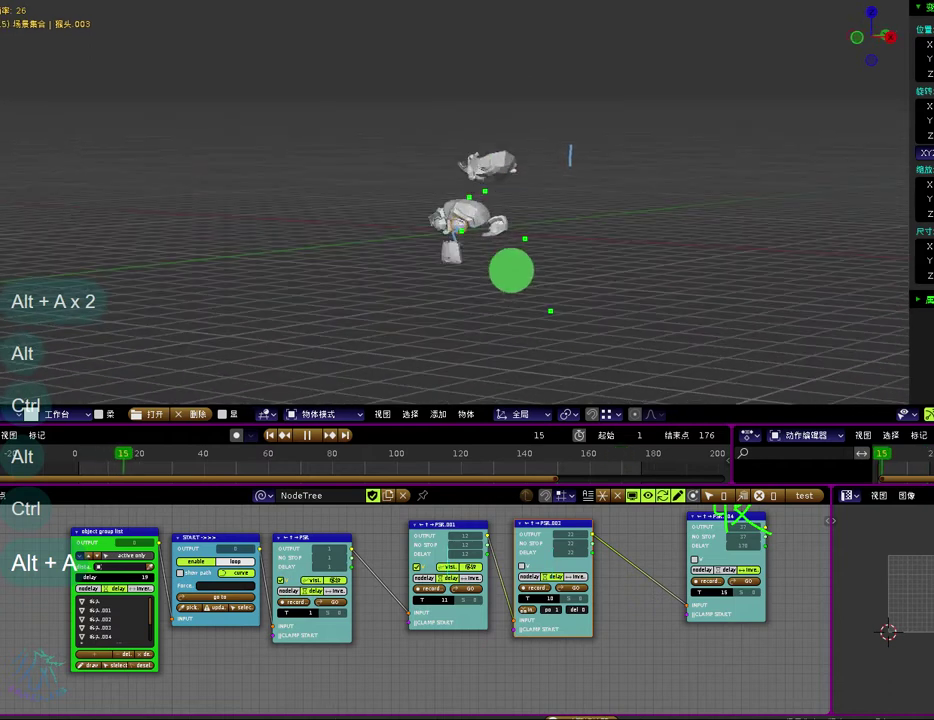
Step: Stop playback and set the playback range to start at frame 0 and end at frame 734
scroll(499, 472, down, 2)
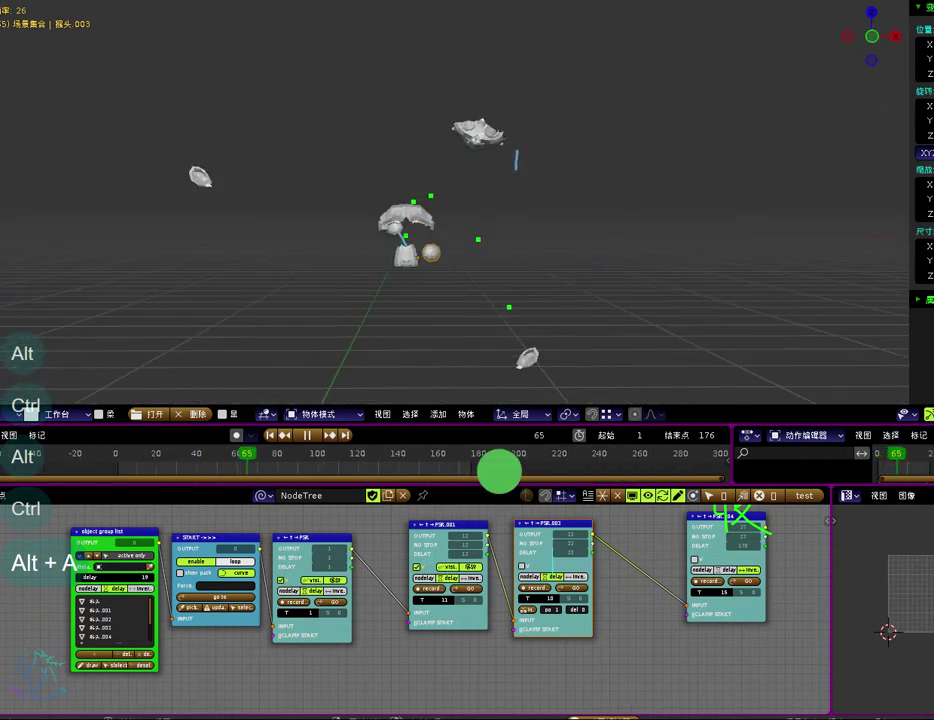
ctrl+middle_drag(499, 472, 480, 481)
drag(492, 468, 505, 467)
key(f)
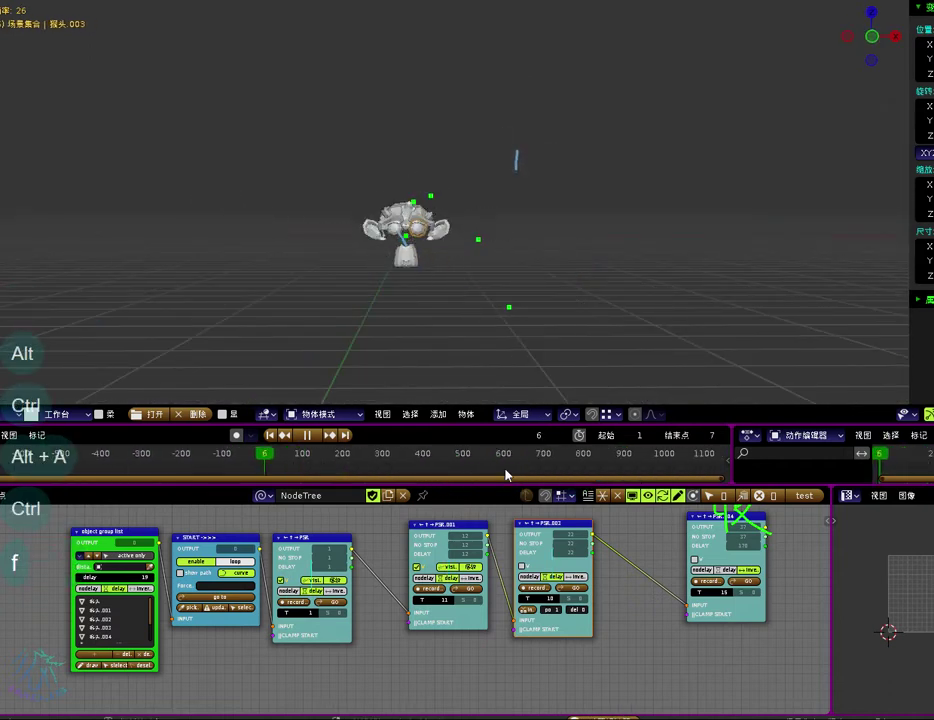
key(alt+a)
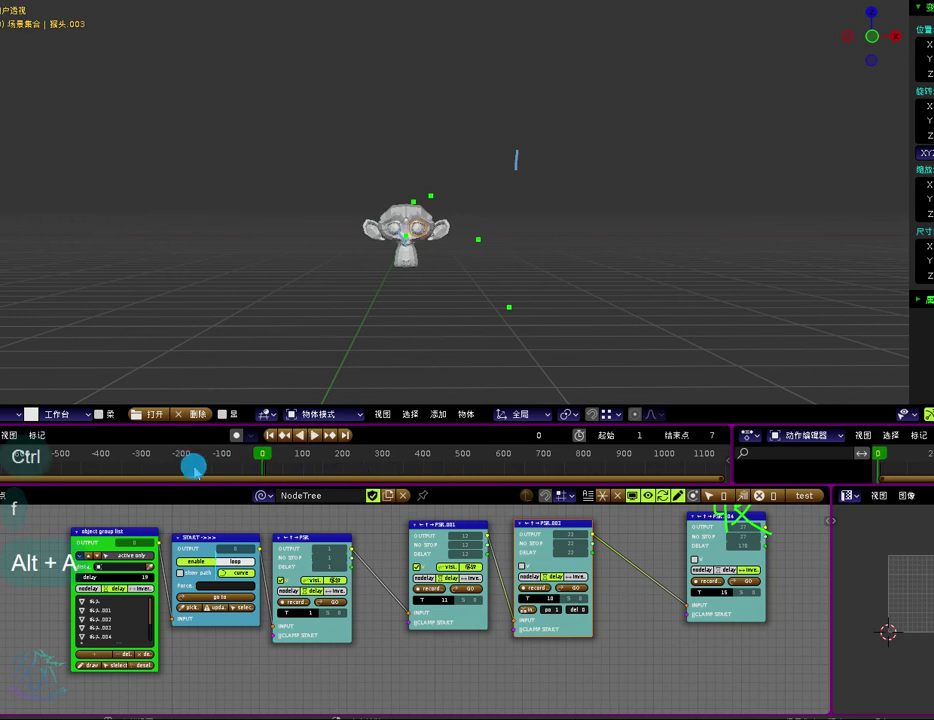
key(s)
click(557, 465)
key(f)
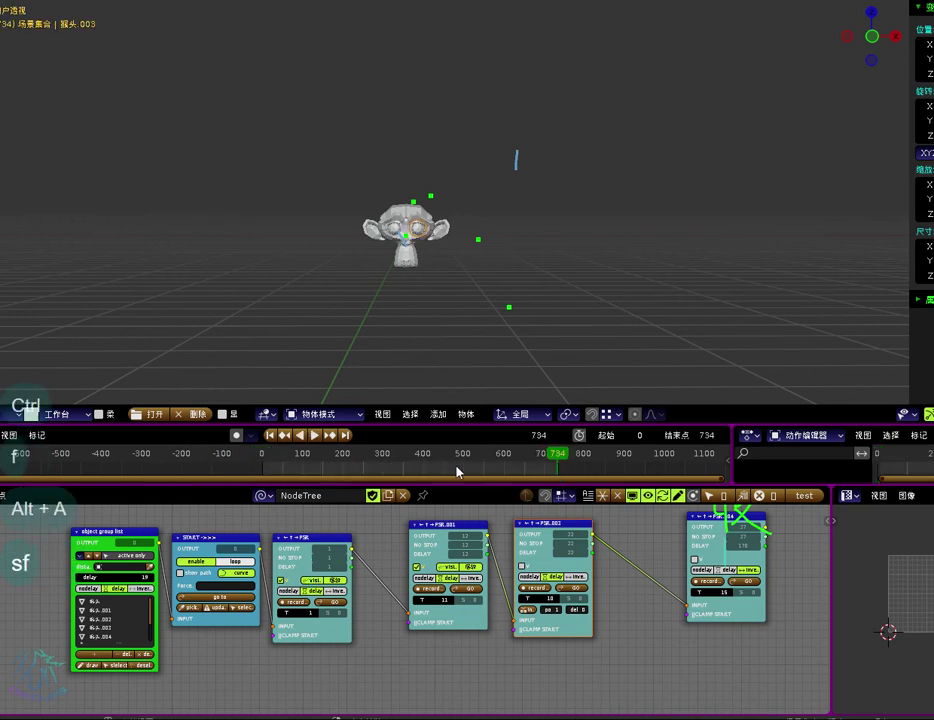
Step: Play the animation from the first frame, watch the pieces separate and reassemble, and stop playback
key(shift+Left)
key(alt+a)
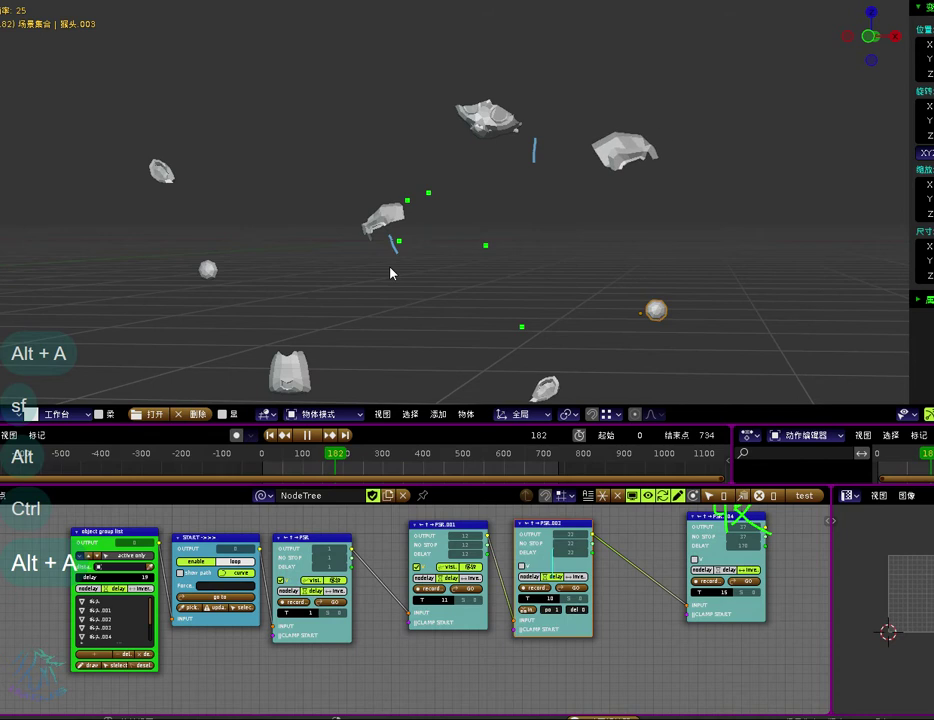
mouse_move(391, 273)
middle_down()
mouse_move(640, 269)
mouse_move(402, 277)
mouse_move(359, 265)
mouse_move(405, 266)
middle_up()
key(alt+a)
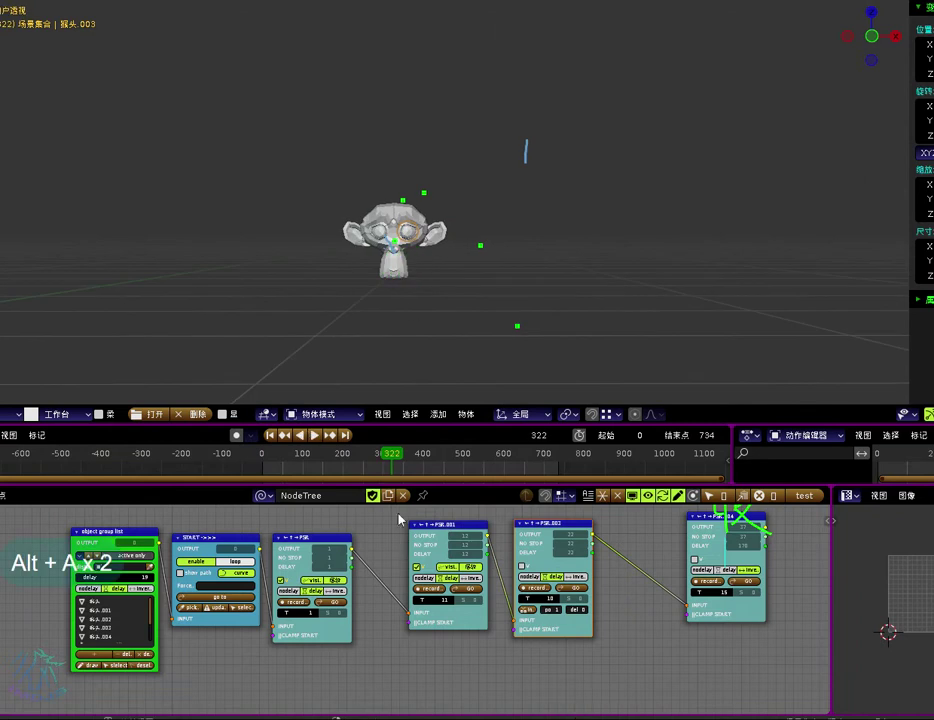
Step: Set T to 30 in the PSR.001 node and turn off curve in the START node
middle_drag(347, 596, 378, 605)
scroll(392, 635, up, 3)
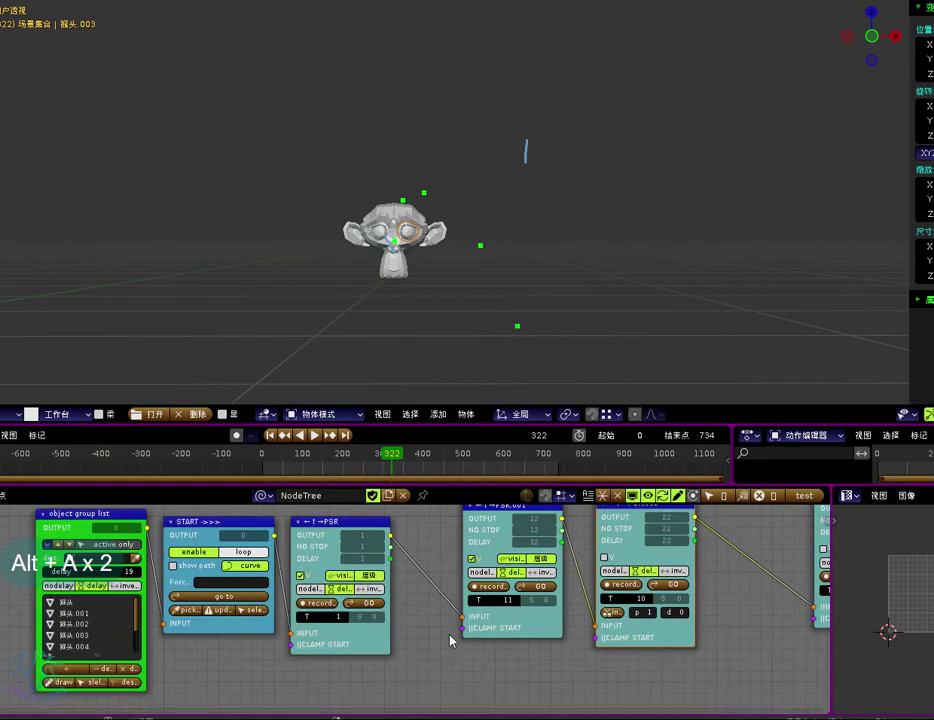
middle_drag(532, 640, 417, 648)
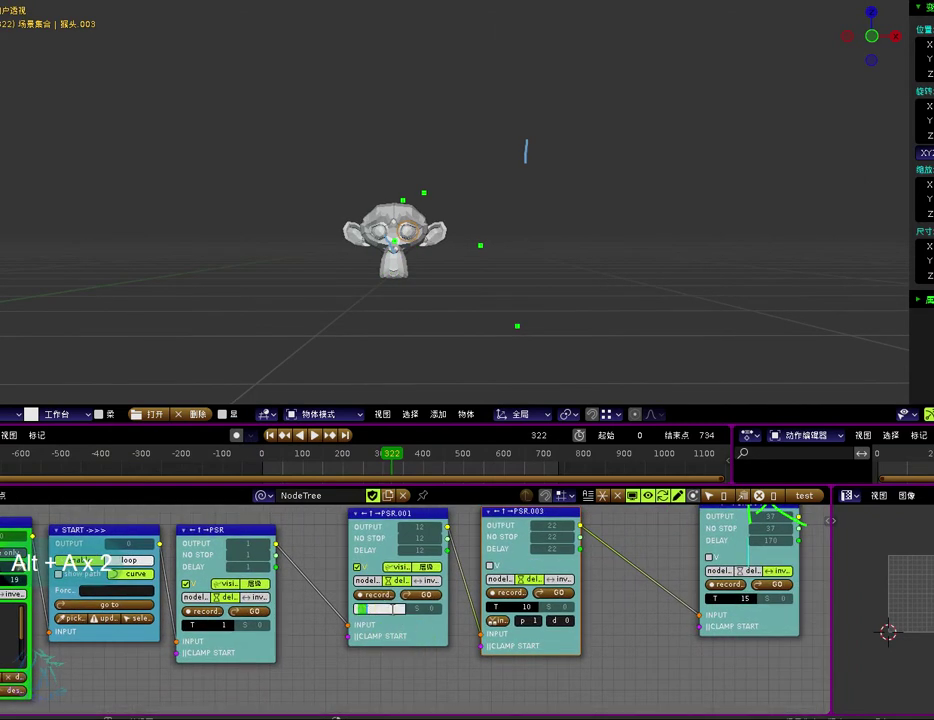
text(30)
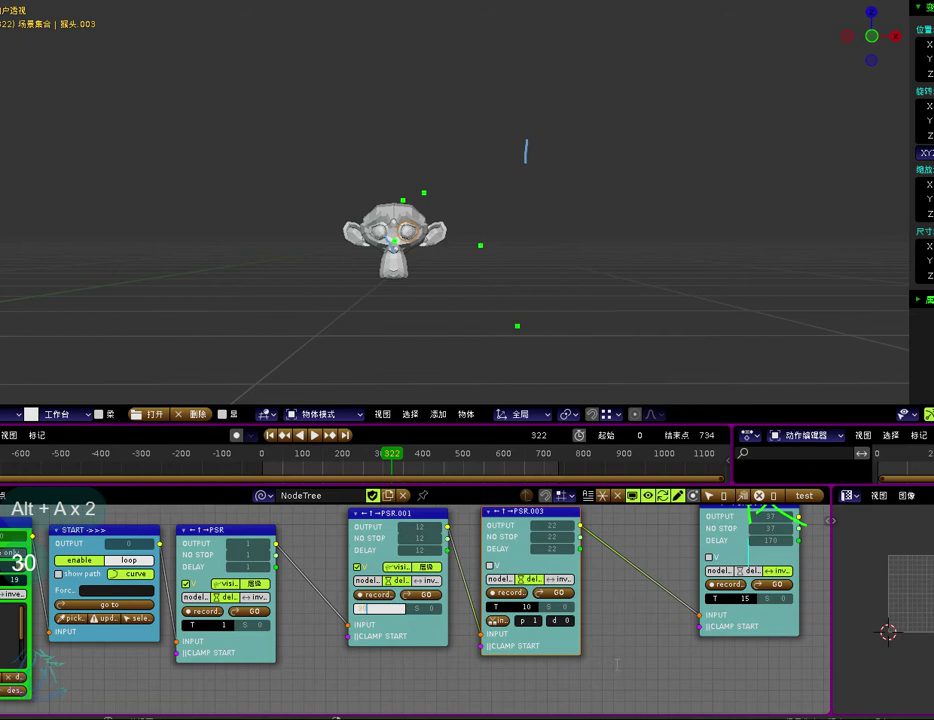
key(Return)
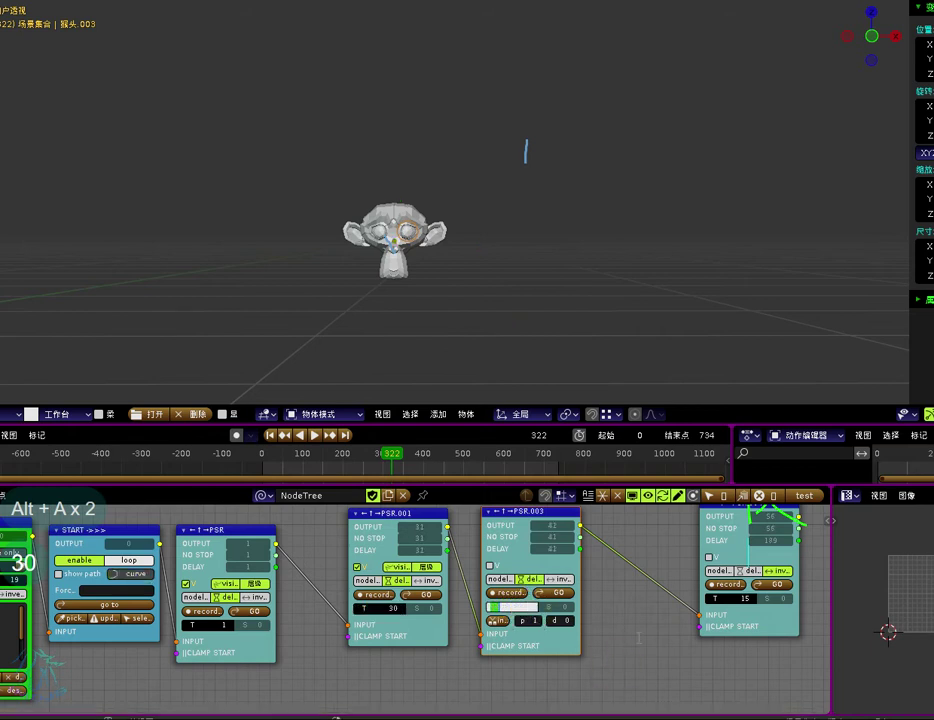
Step: Set T to 50 in the PSR.003 node and play the animation from the start
text(50)
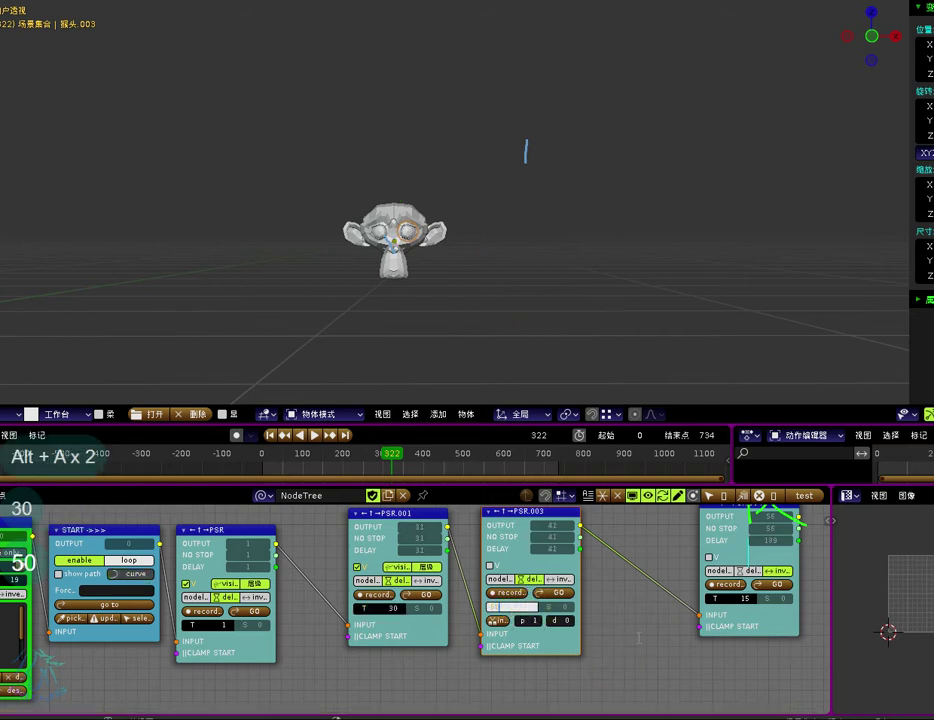
key(Return)
key(alt+a)
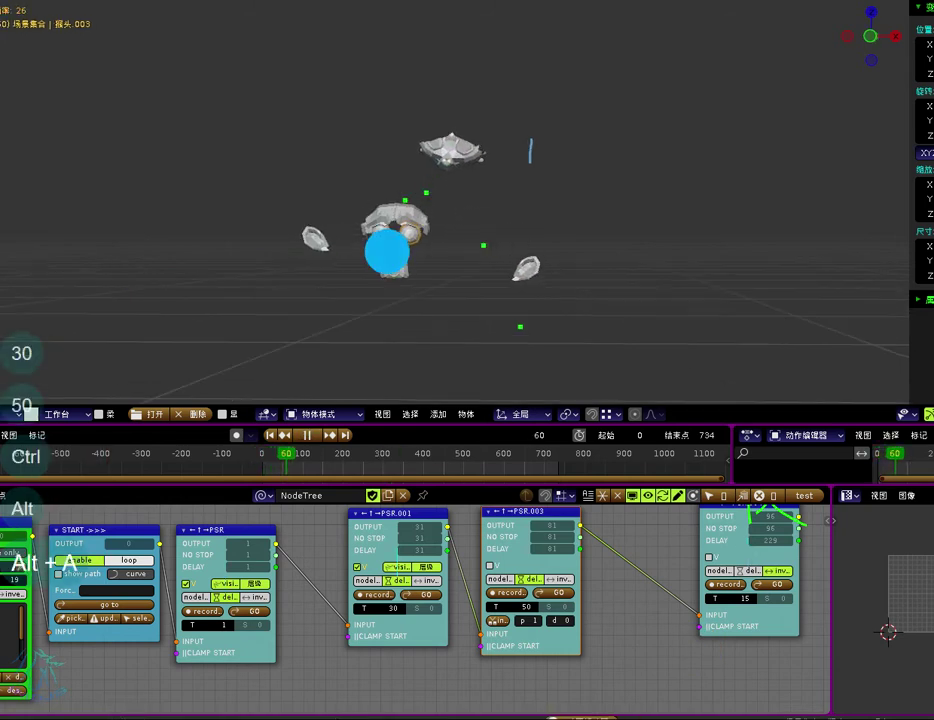
Step: Set T to 5 in the PSR.004 node while the animation plays
middle_drag(232, 594, 318, 600)
scroll(318, 600, down, 5)
scroll(513, 590, up, 3)
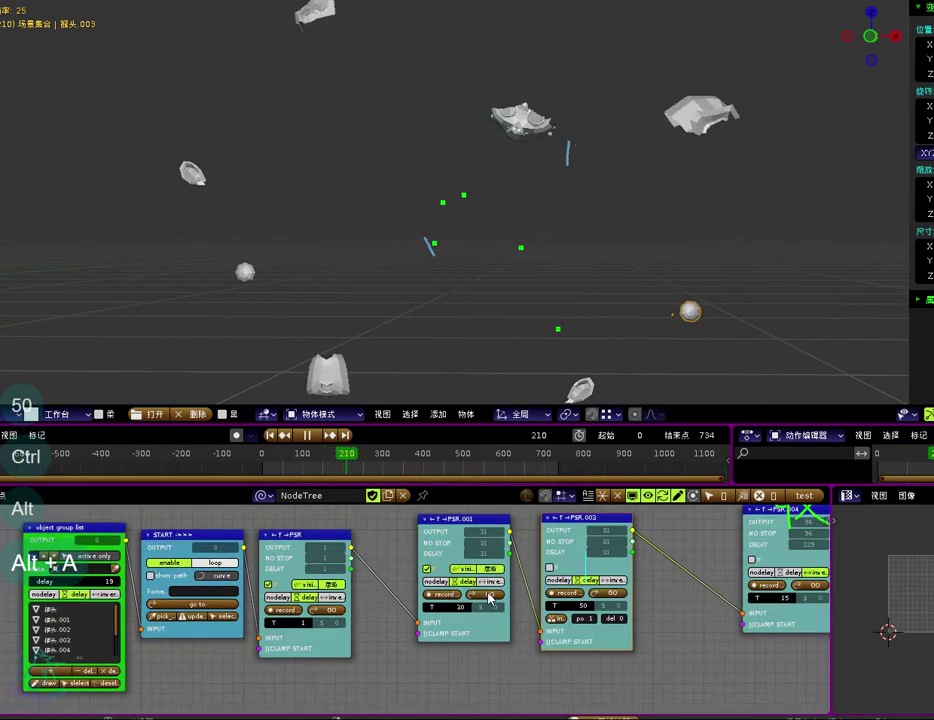
middle_drag(630, 594, 538, 594)
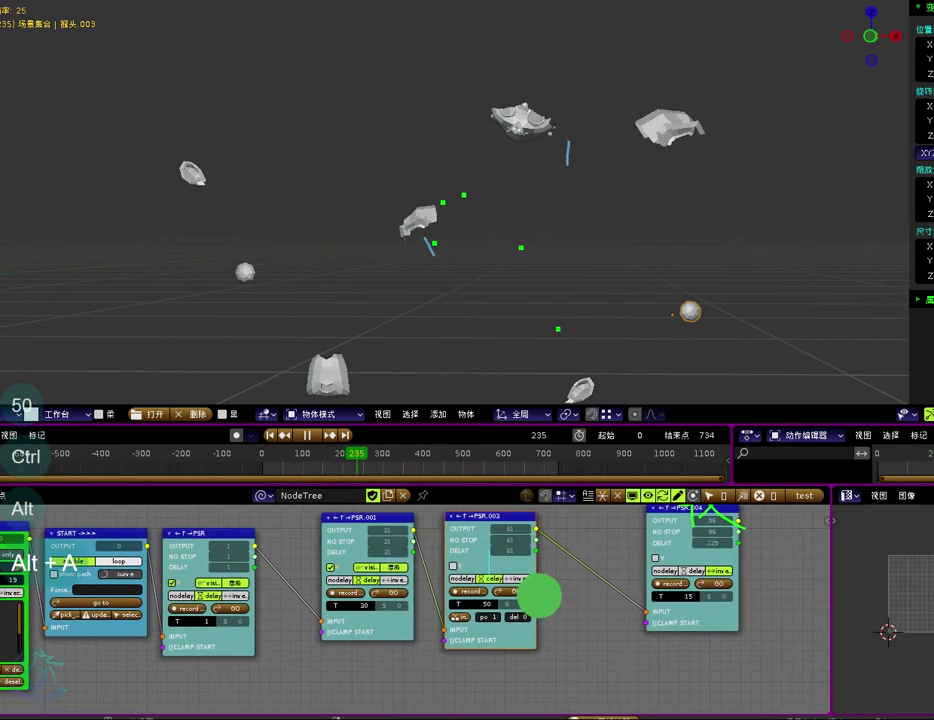
click(667, 597)
text(5)
click(662, 685)
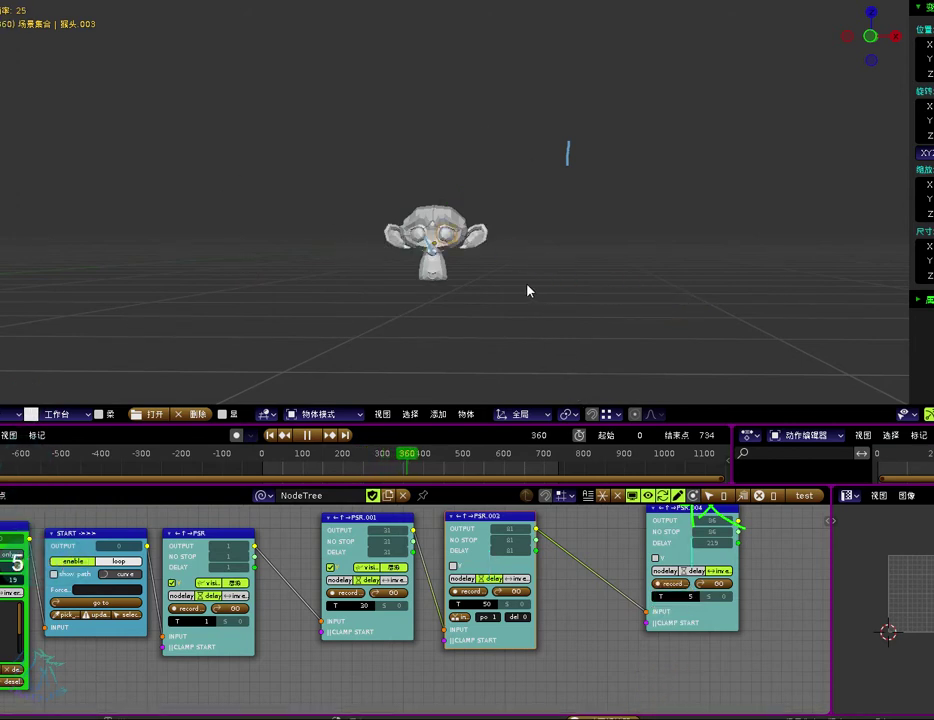
Step: Set the object group list delay to 5, replay the animation from the start frame, and stop it
middle_drag(146, 571, 276, 560)
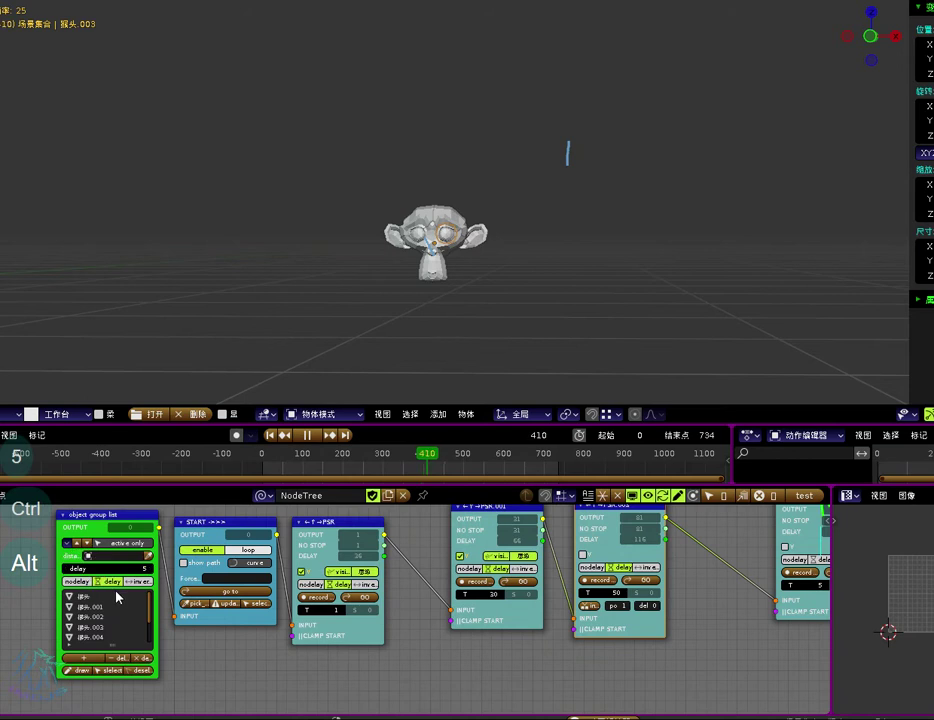
key(ctrl+alt)
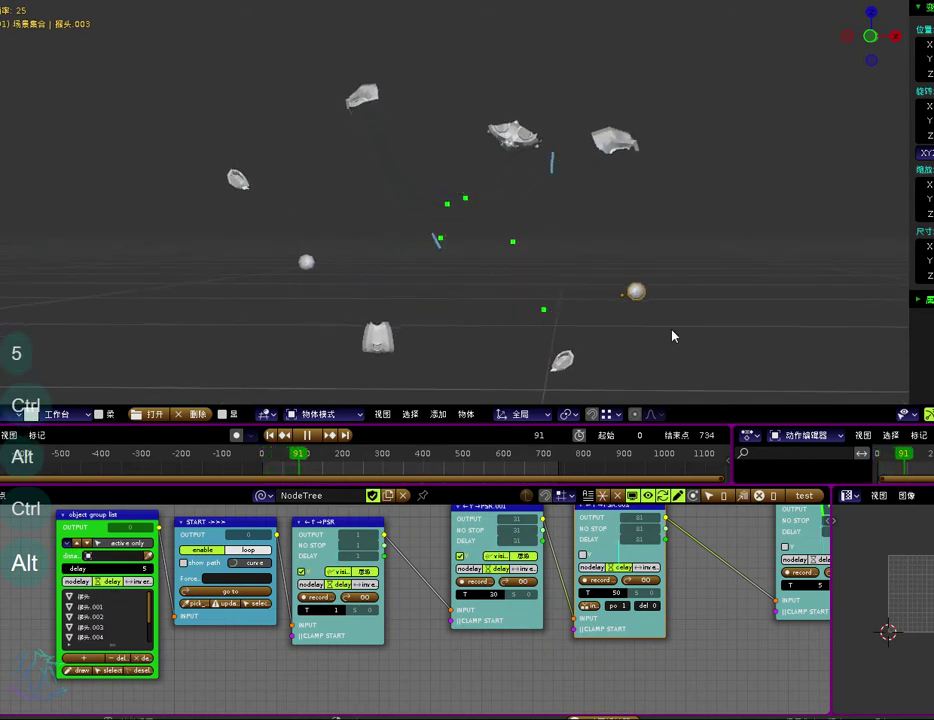
middle_drag(671, 530, 519, 520)
scroll(580, 565, down, 2)
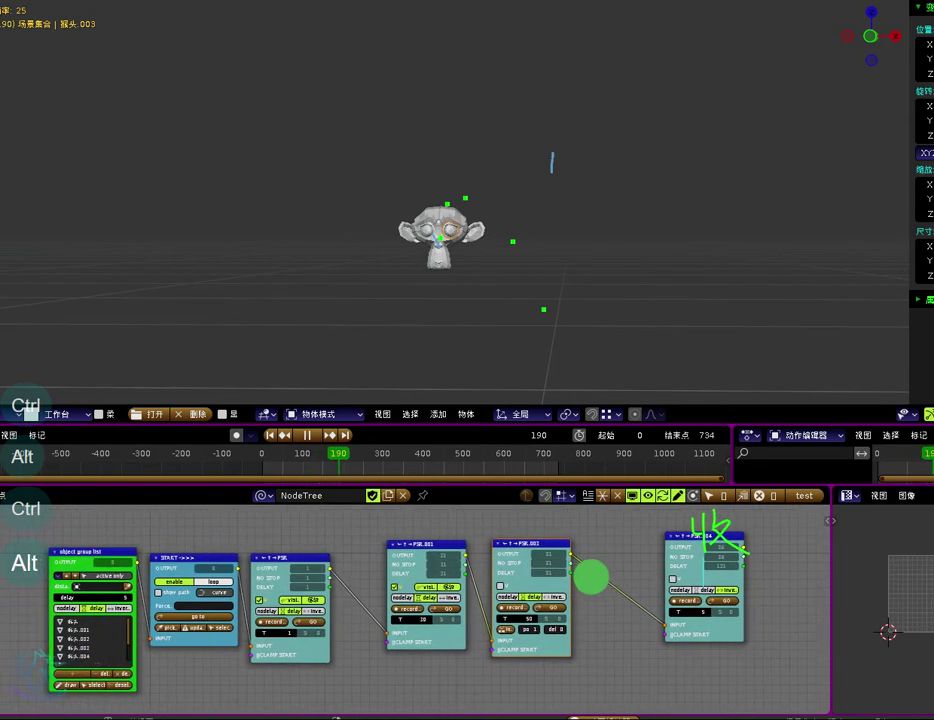
key(alt+a)
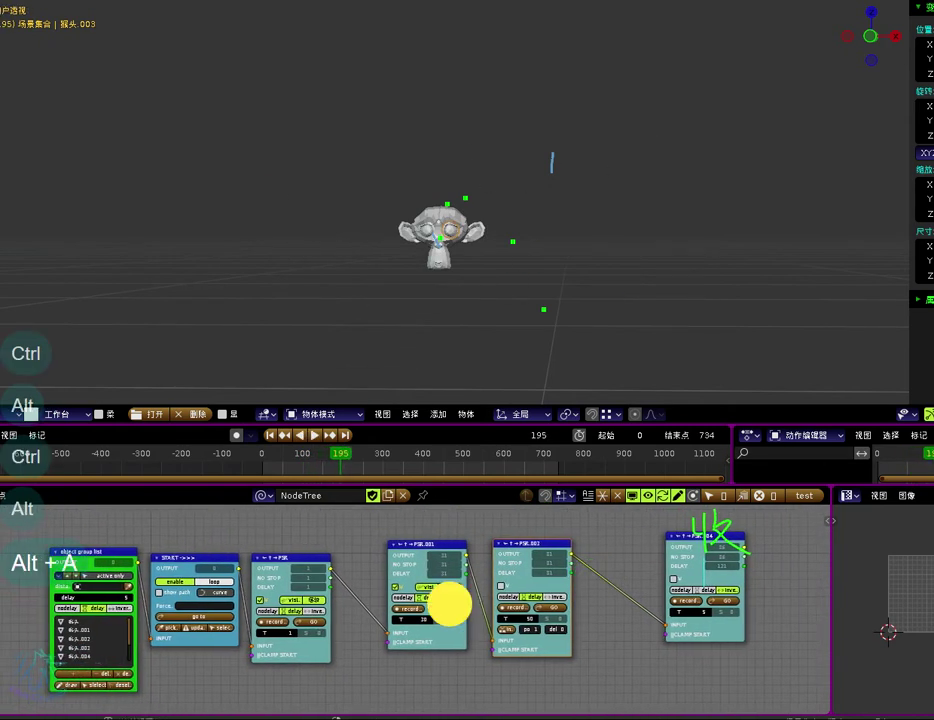
Step: Go to the PSR.001 pose and move the eyeball 猴头.003 and the muzzle piece 猴头.005 away from the head
click(449, 604)
key(e)
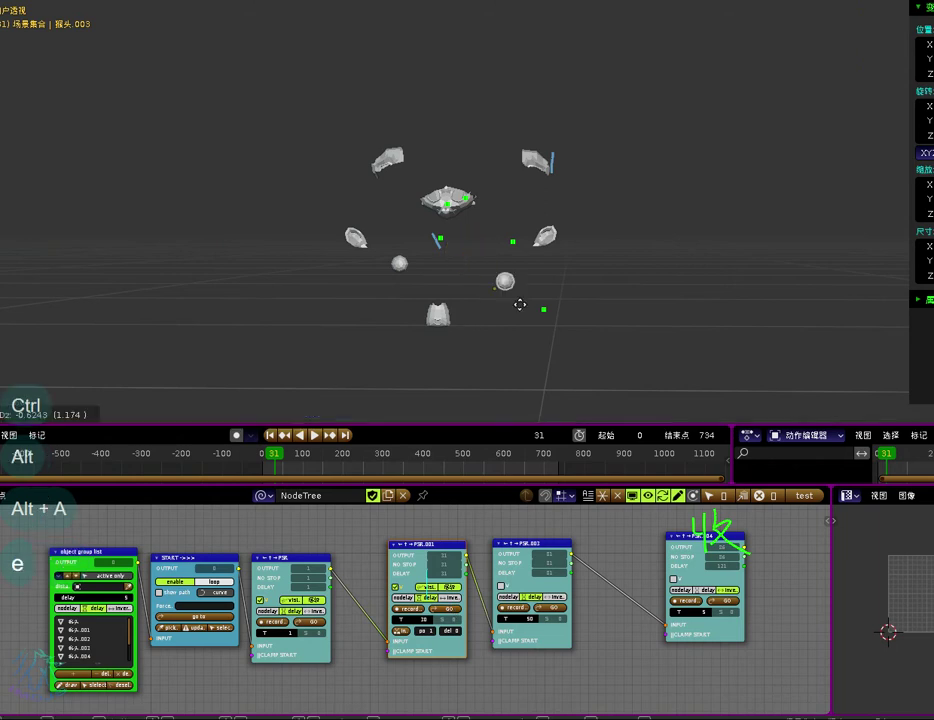
click(519, 304)
middle_drag(465, 296, 370, 302)
key(e)
click(461, 320)
click(505, 313)
key(e)
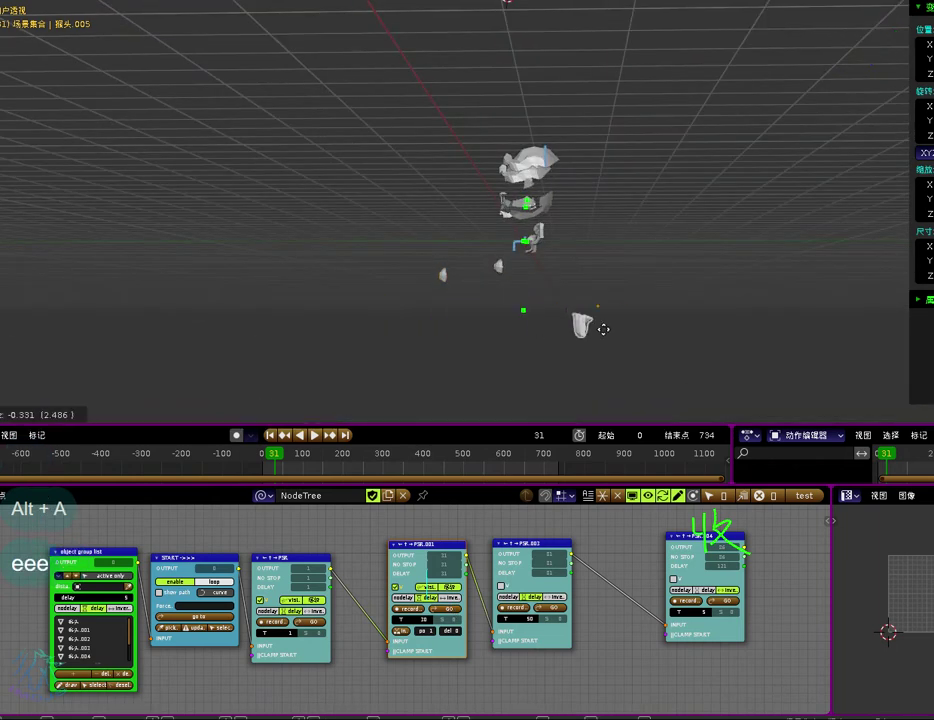
click(618, 327)
Step: Spread the two skull halves, the ear 猴头.001 and the face piece 猴头 apart, and record the pose in the PSR.001 node
click(524, 170)
key(e)
click(390, 139)
key(e)
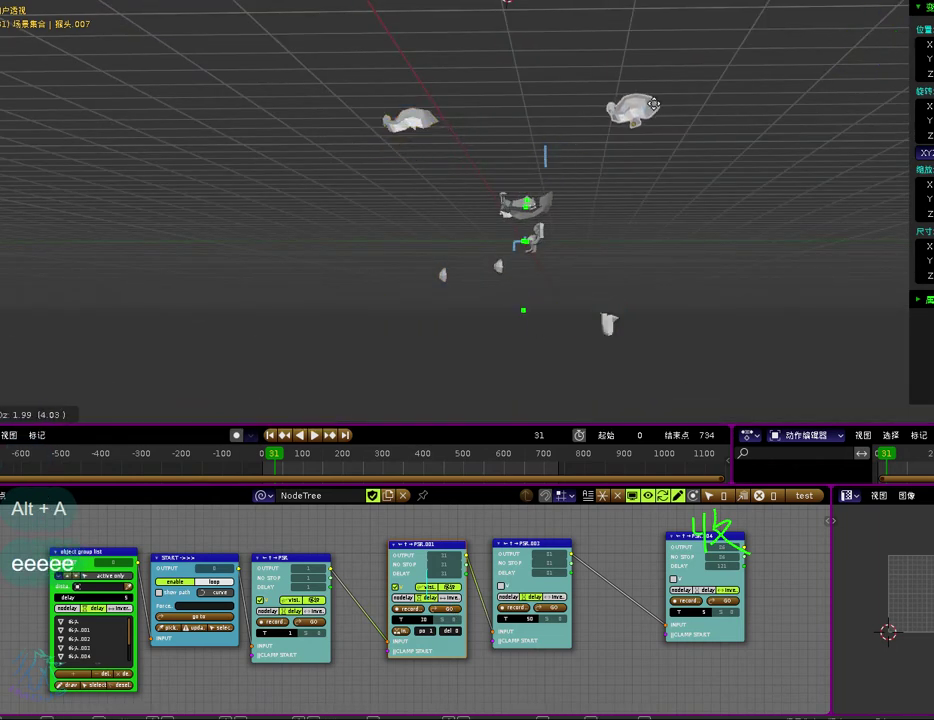
key(e)
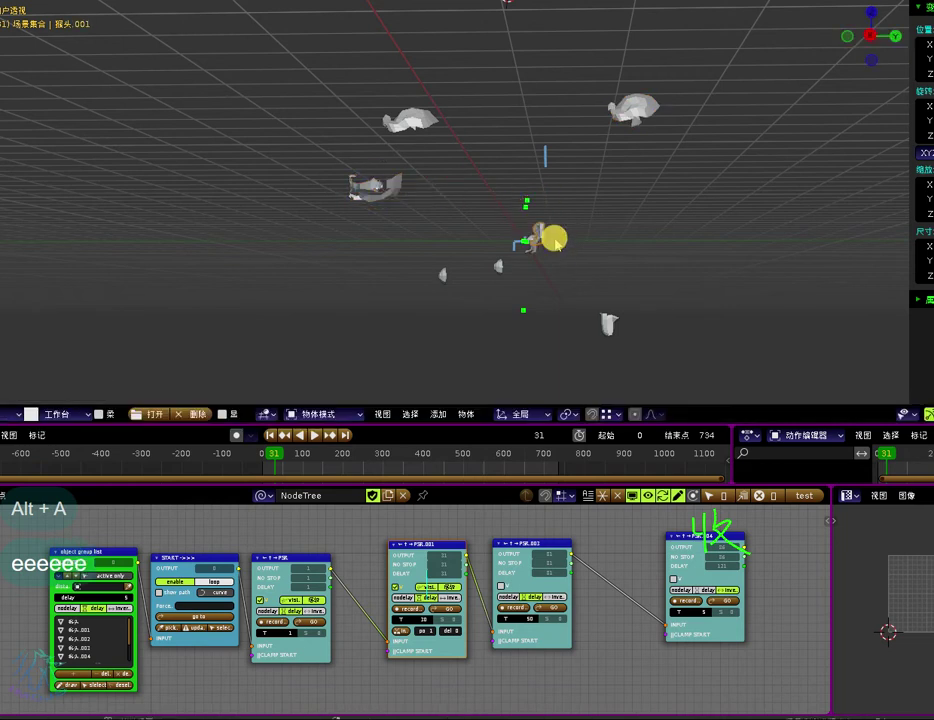
key(e)
key(e)
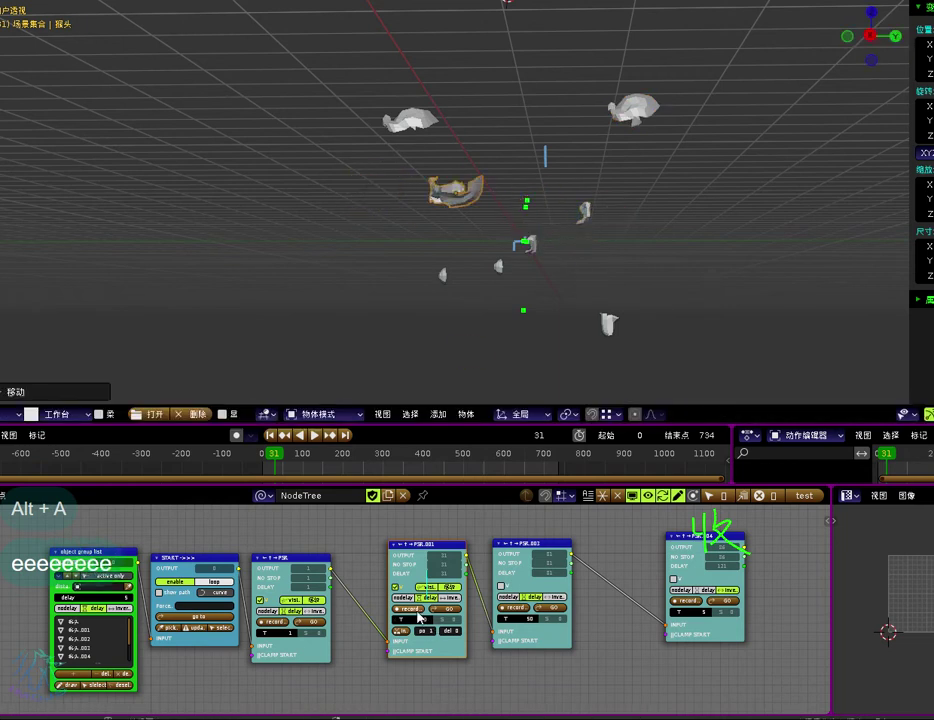
click(416, 610)
click(413, 652)
Step: Return to frame 0 and play the animation with the re-recorded PSR.001 pose
key(alt)
key(ctrl)
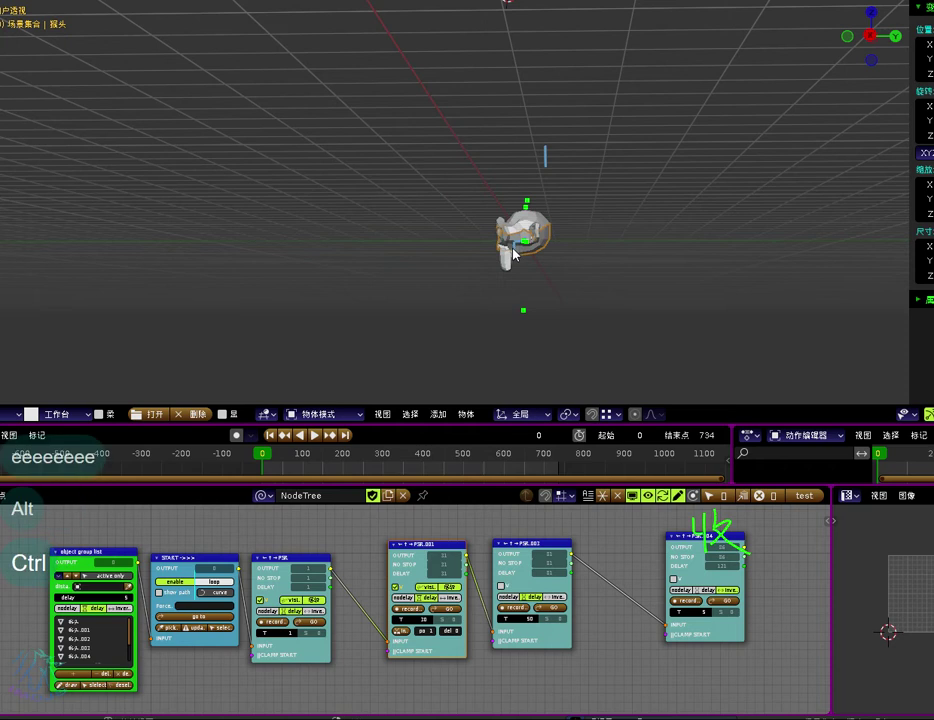
key(alt+a)
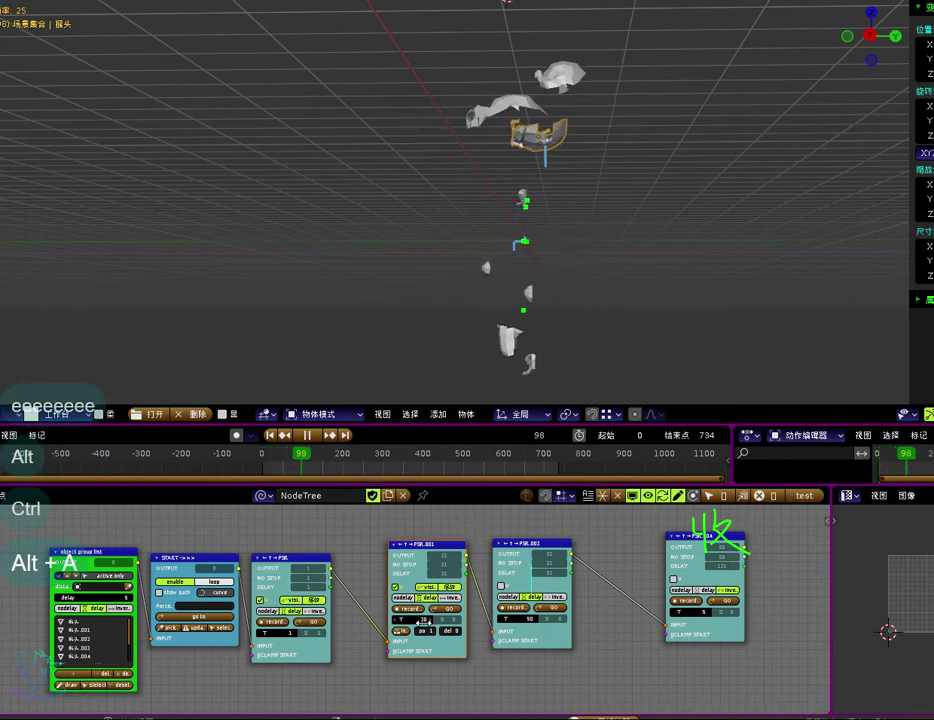
Step: Set T to 5 in the PSR.001 node and to 10 in the PSR.003 node
click(421, 620)
text(5)
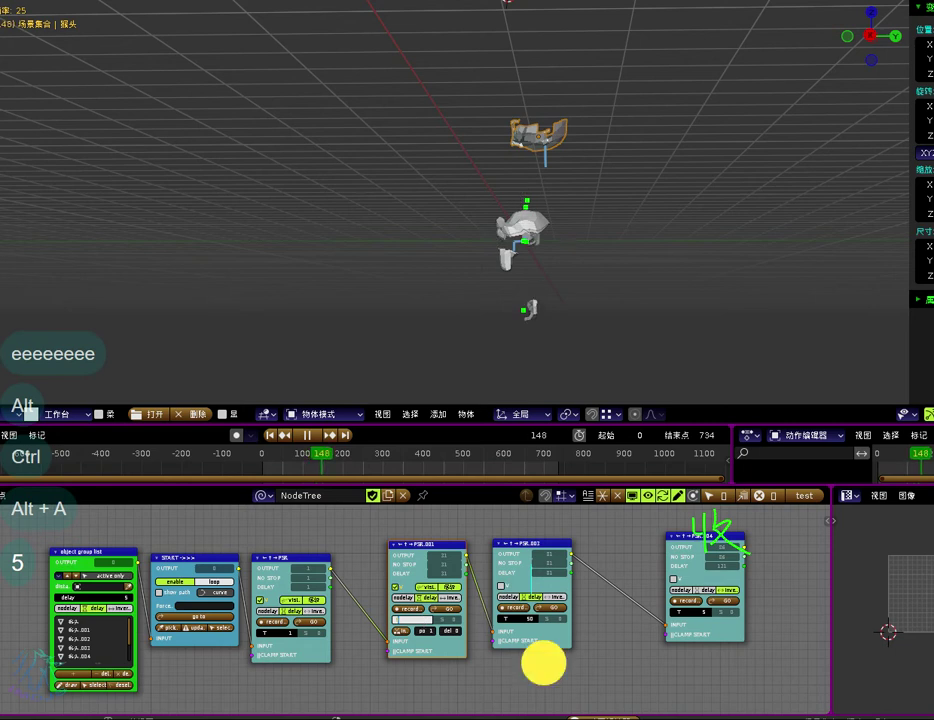
click(543, 663)
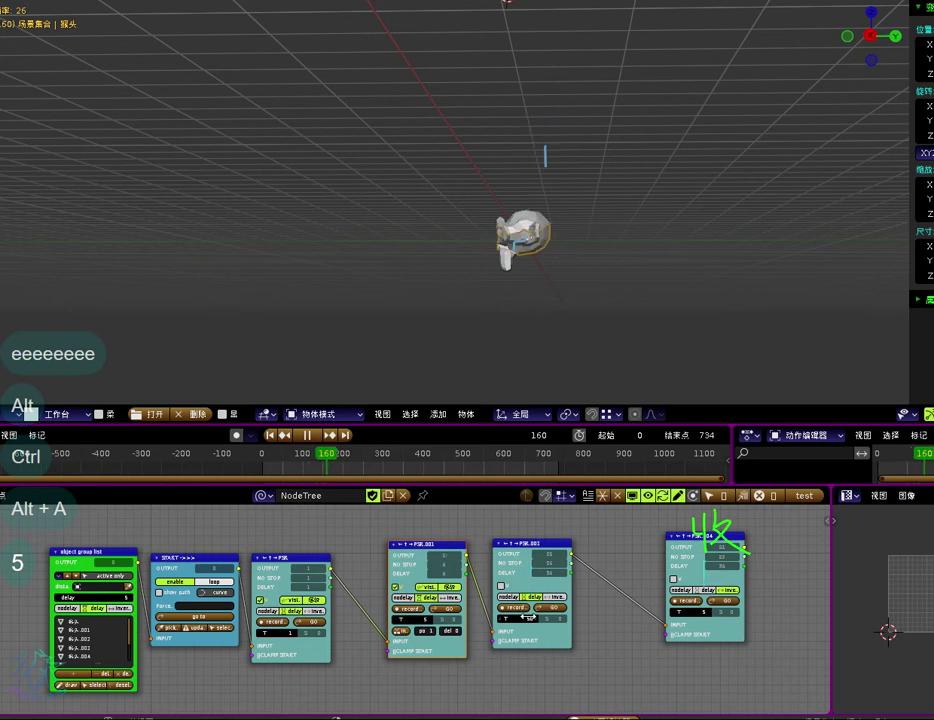
click(577, 667)
Step: Replay the faster animation from the start, viewing the head from the front, and stop playback
key(ctrl+alt)
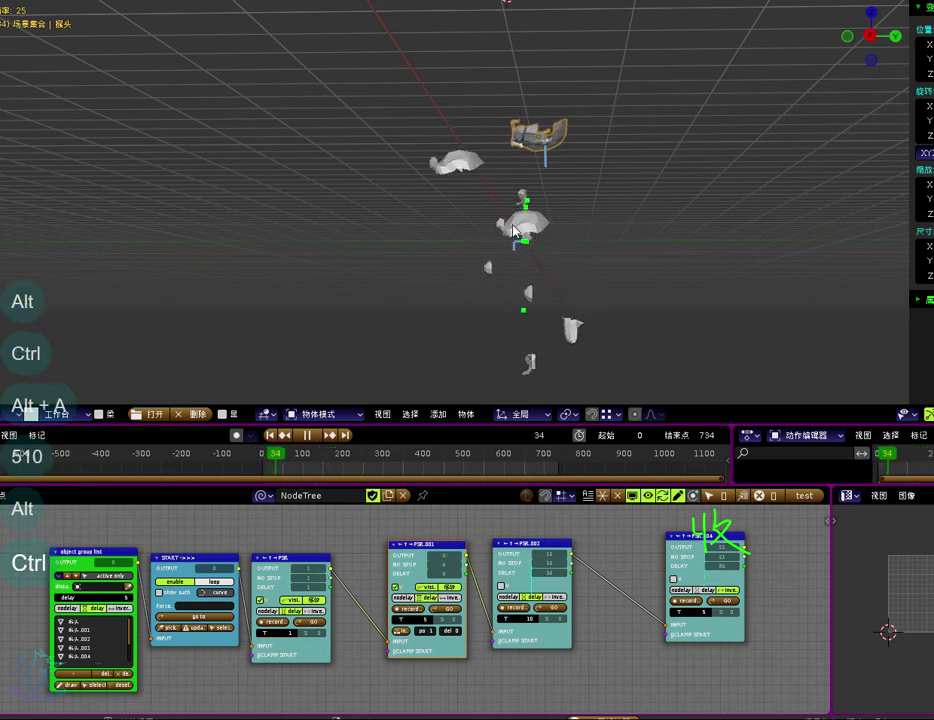
middle_drag(513, 230, 677, 218)
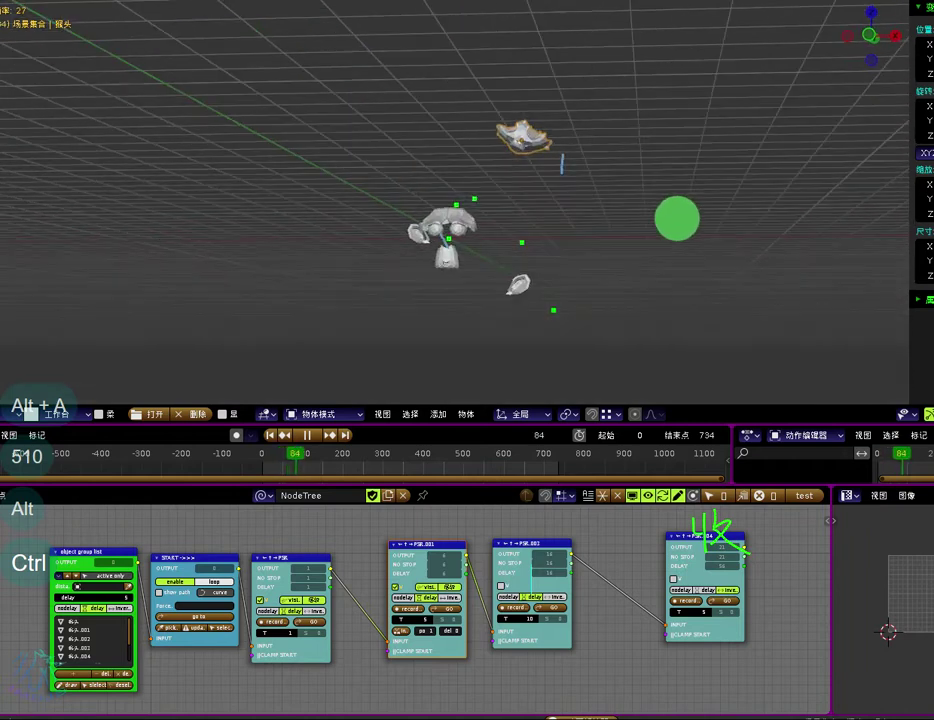
key(alt+a)
Step: Move the PSR.004 node farther away from PSR.003 to make room between them
drag(698, 535, 774, 537)
middle_drag(754, 581, 473, 588)
scroll(475, 592, up, 1)
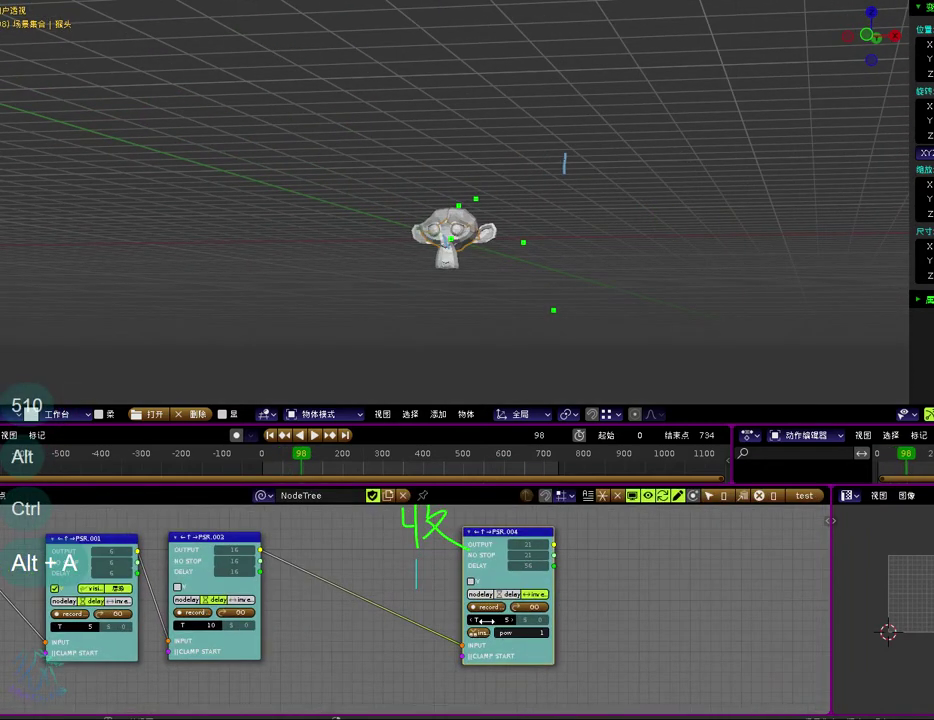
Step: Try to insert a psr node with the value 10 before the PSR.004 node
click(478, 632)
click(570, 691)
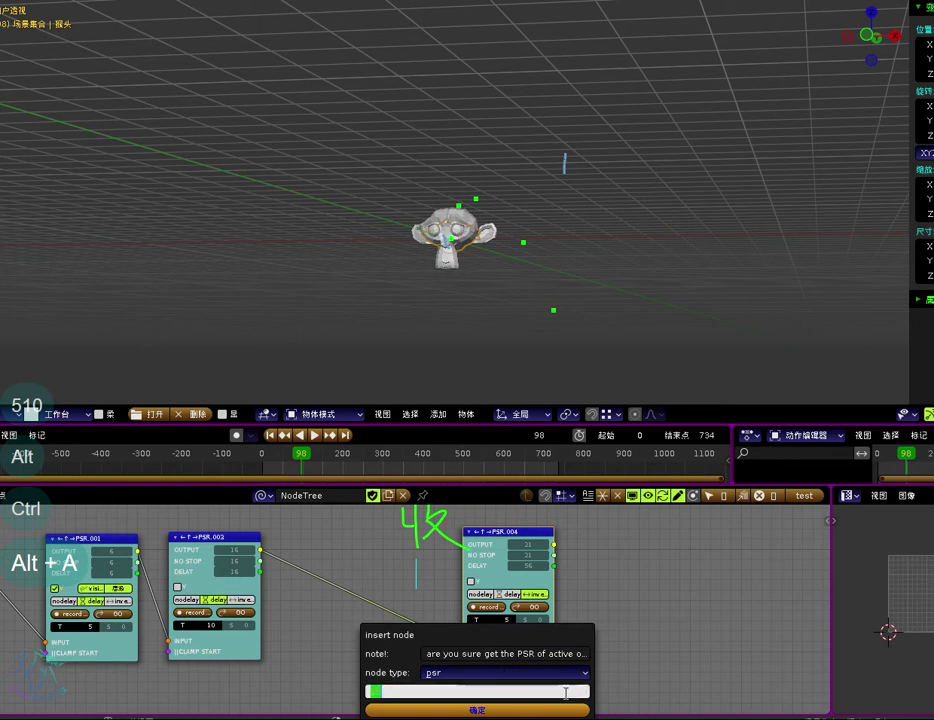
text(10)
click(556, 706)
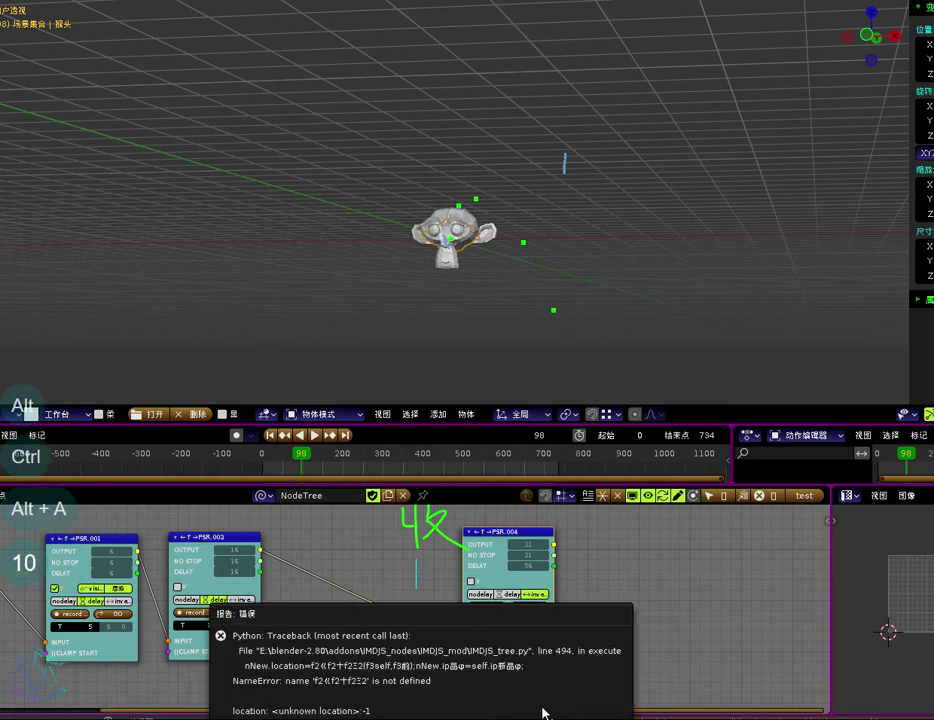
Step: Shift PSR.004 farther along, duplicate it, and place the copy on the link between PSR.003 and PSR.004
drag(523, 539, 552, 536)
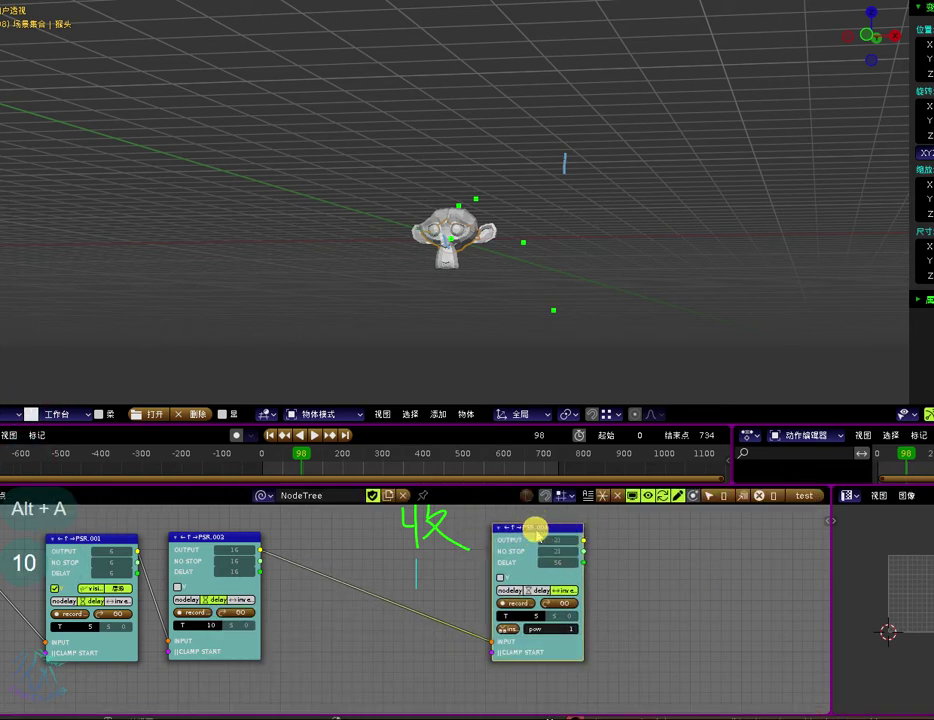
key(shift+d)
click(385, 527)
middle_drag(436, 603, 527, 628)
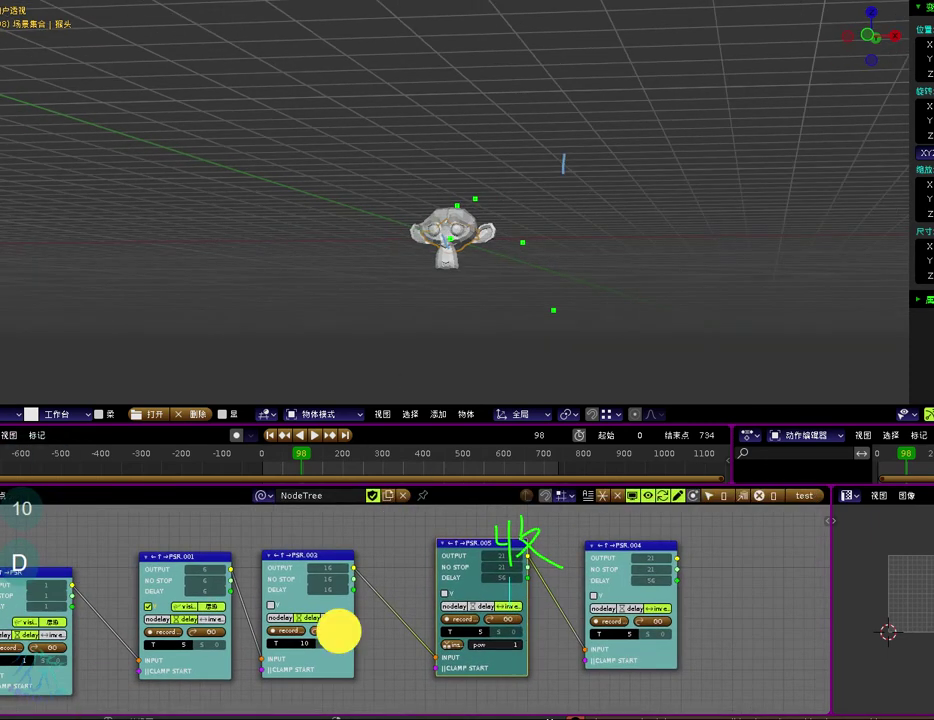
Step: Go to the PSR.003 pose and move the 猴头.006 top piece and the 猴头.003 eyeball outward from the head
click(338, 631)
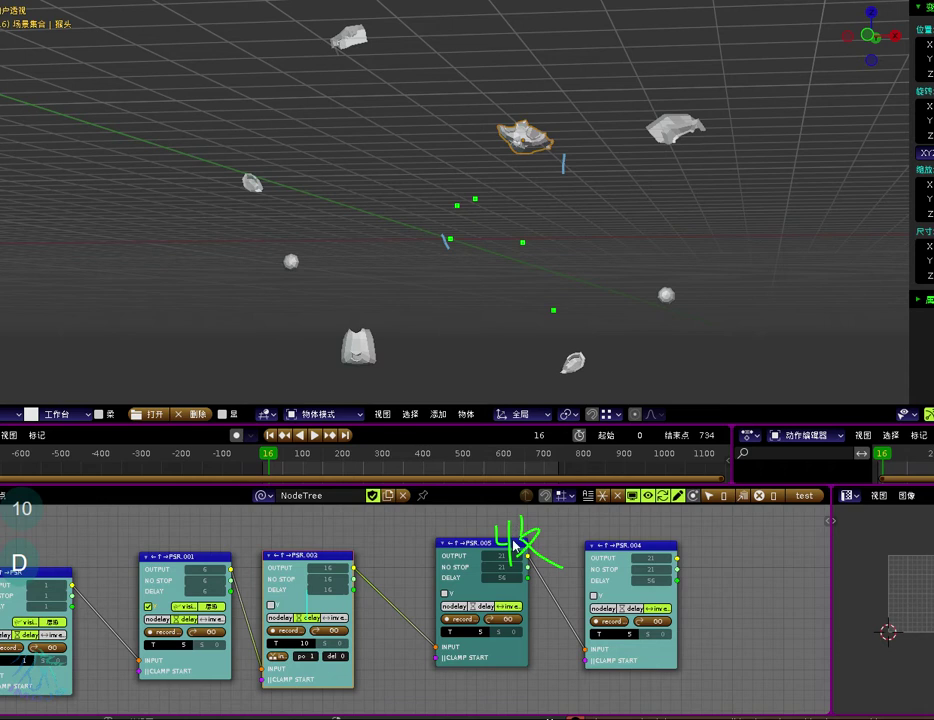
scroll(469, 220, down, 2)
middle_drag(622, 160, 590, 180)
key(e)
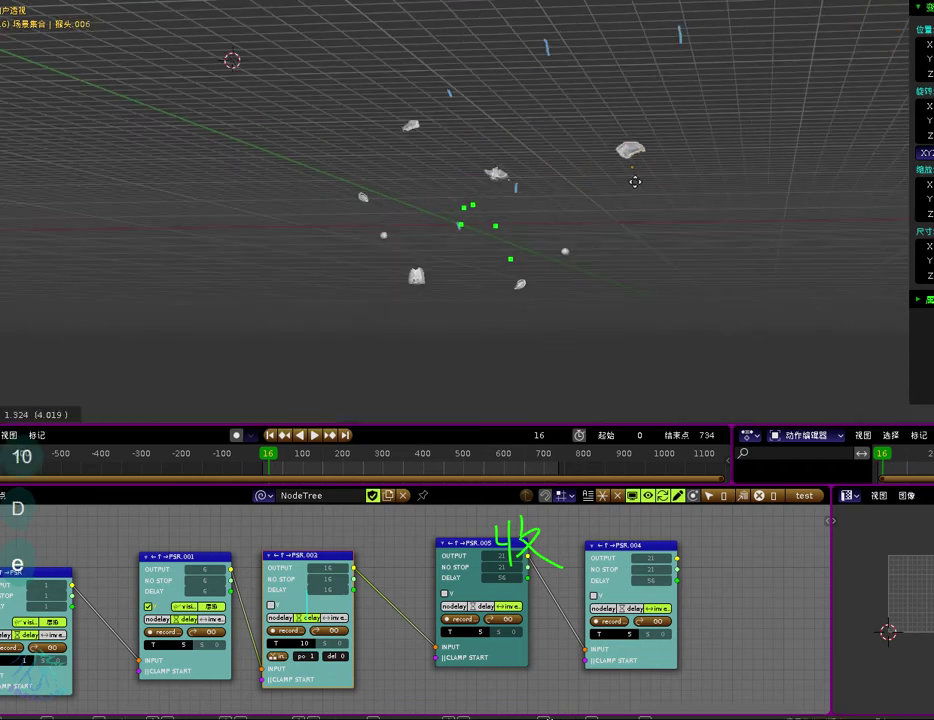
click(646, 178)
click(567, 258)
key(e)
click(653, 294)
middle_drag(600, 235, 419, 267)
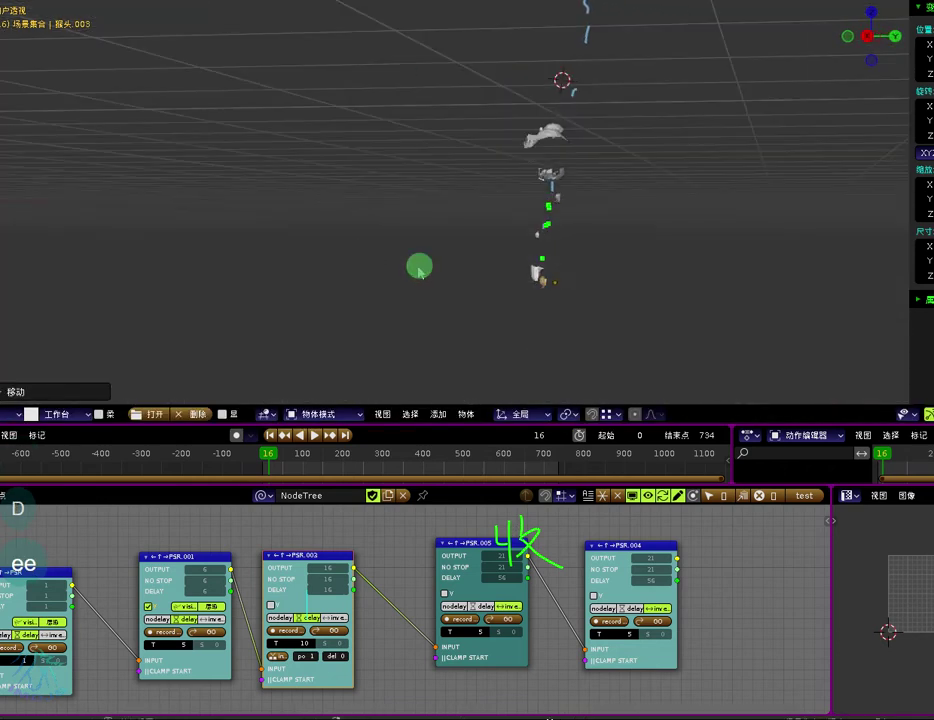
Step: Offset the 猴头.003 eyeball and both upper head pieces in depth, sending the two upper pieces in opposite directions
key(e)
click(534, 258)
click(455, 134)
click(552, 134)
key(e)
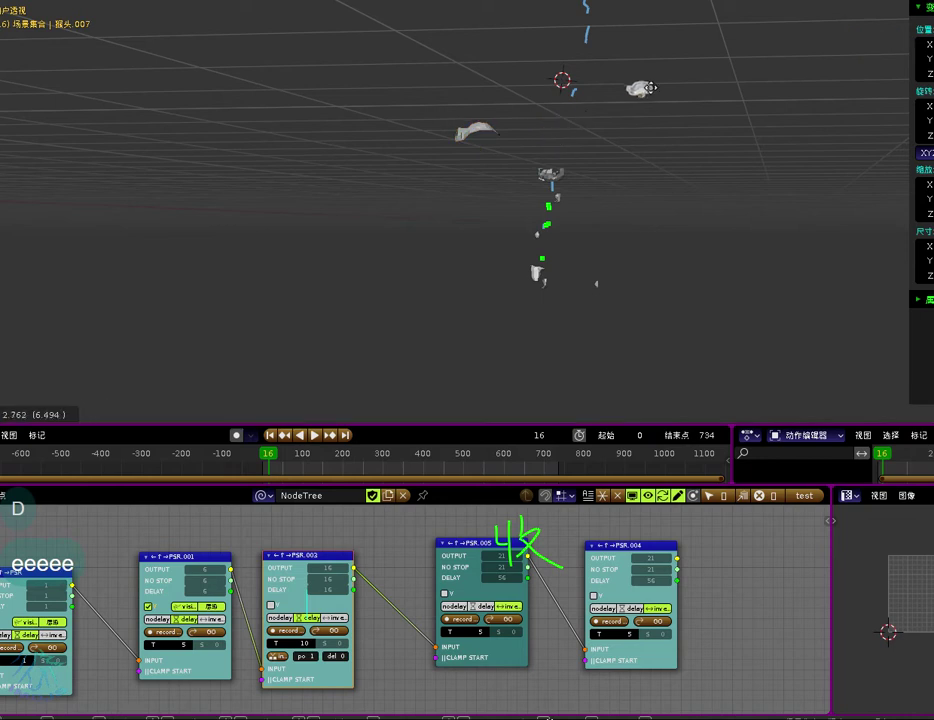
click(641, 89)
Step: Move the central face piece and the chin piece forward, away from the other head parts
middle_drag(610, 178, 575, 183)
click(546, 181)
key(e)
drag(546, 183, 439, 169)
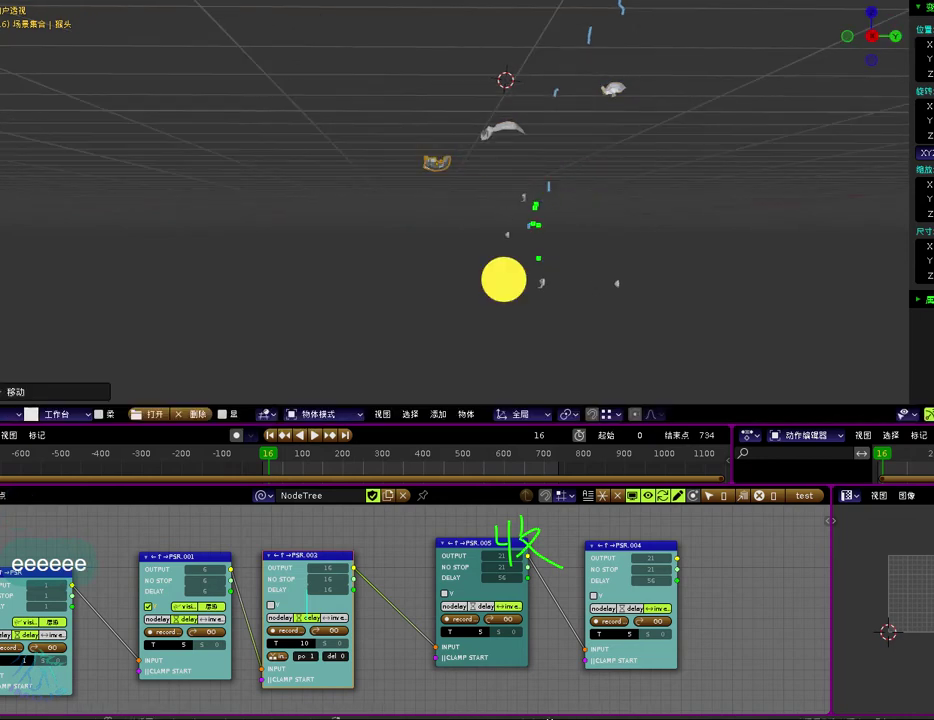
click(503, 279)
key(e)
click(423, 298)
Step: Spread one ear, the second eyeball and the 猴头.001 ear farther apart in space
middle_drag(438, 208, 664, 262)
click(335, 194)
middle_drag(338, 204, 420, 200)
key(e)
click(281, 223)
click(356, 236)
key(e)
click(272, 273)
middle_drag(354, 251, 510, 300)
key(e)
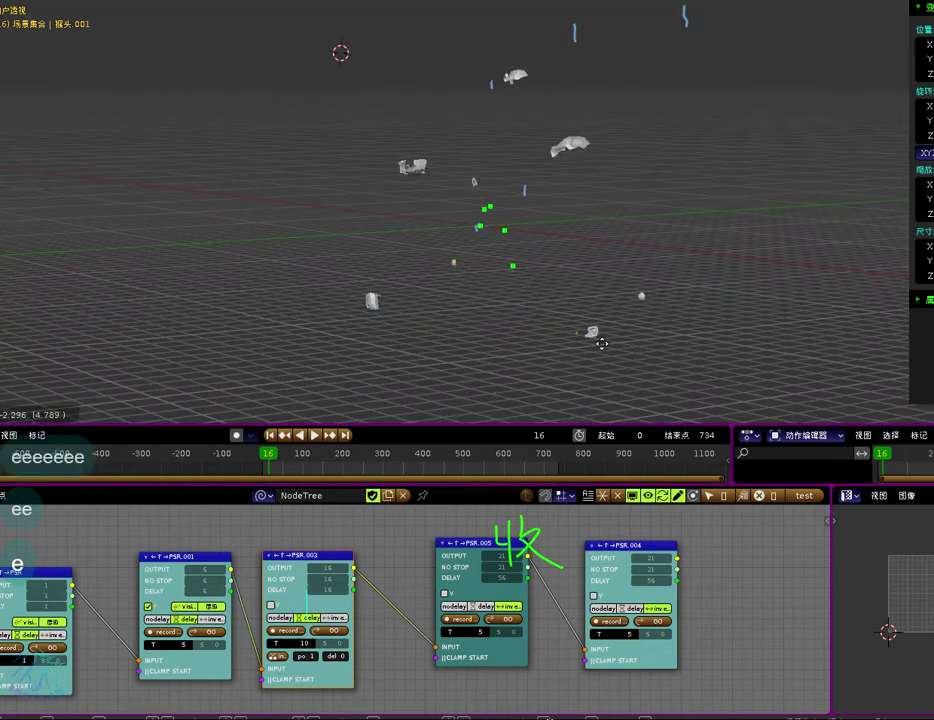
click(601, 343)
Step: Record the spread pose in the PSR.005 node and set T to 10 on both PSR.005 and PSR.004
click(462, 626)
click(463, 660)
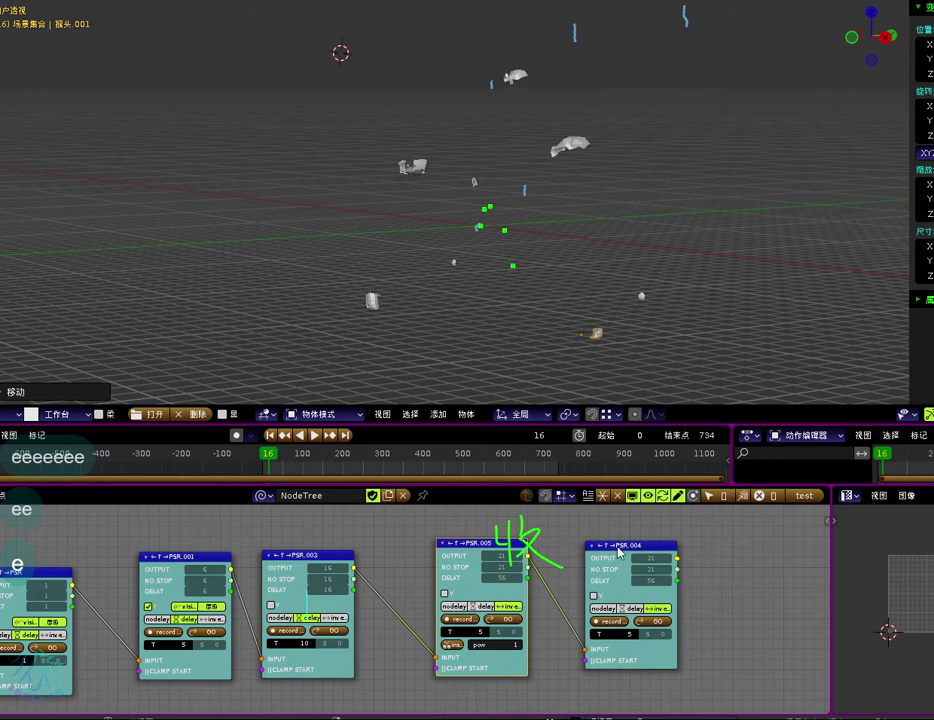
text(10)
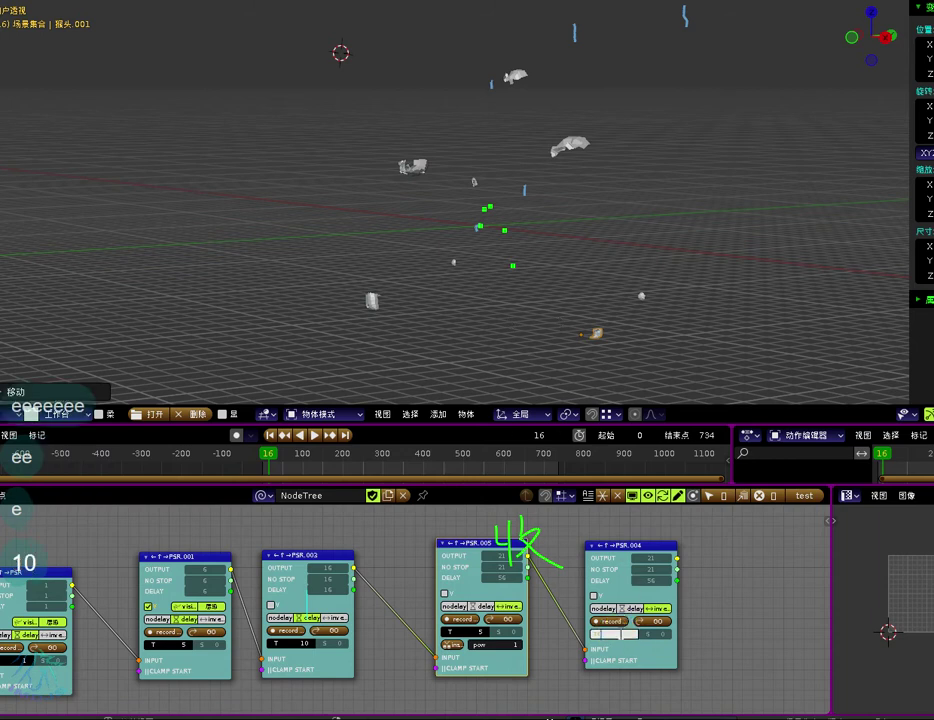
click(705, 634)
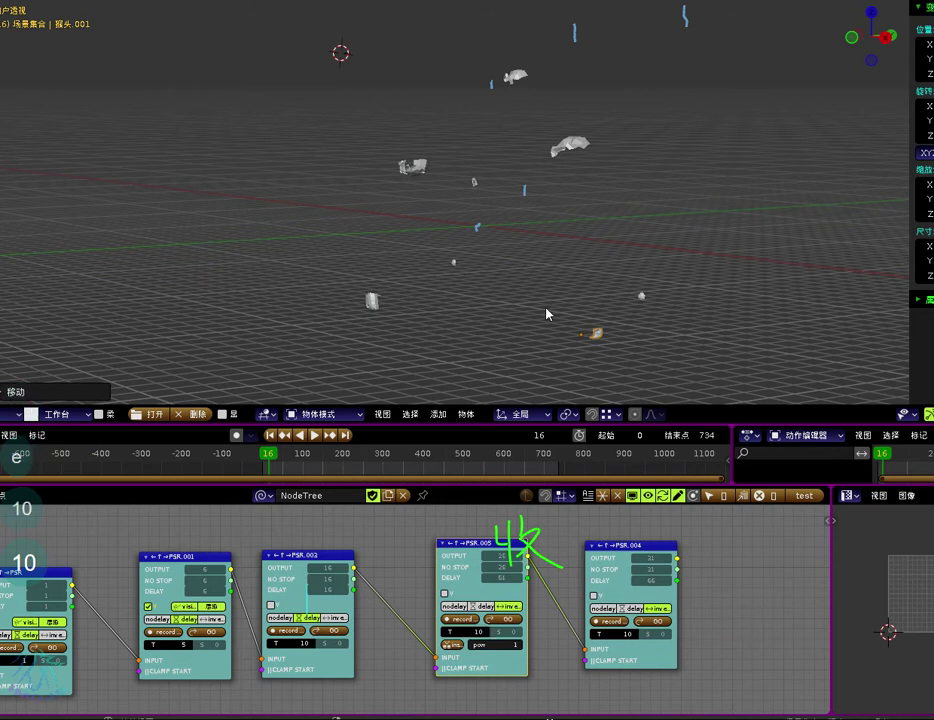
Step: Play the updated animation and watch the pieces scatter and reassemble from the front
key(alt+a)
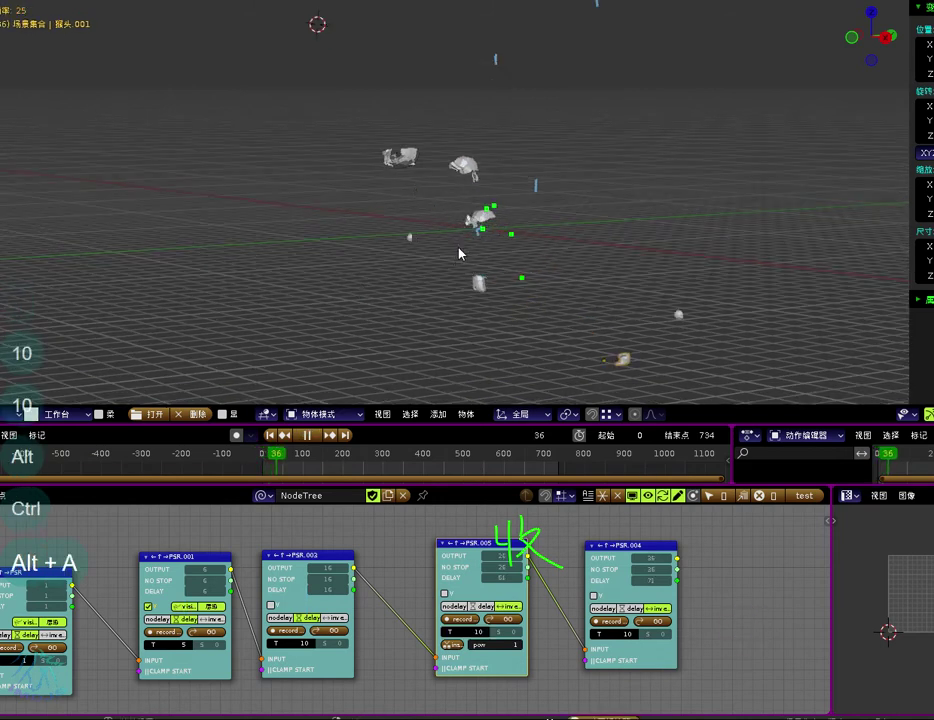
middle_drag(460, 253, 540, 236)
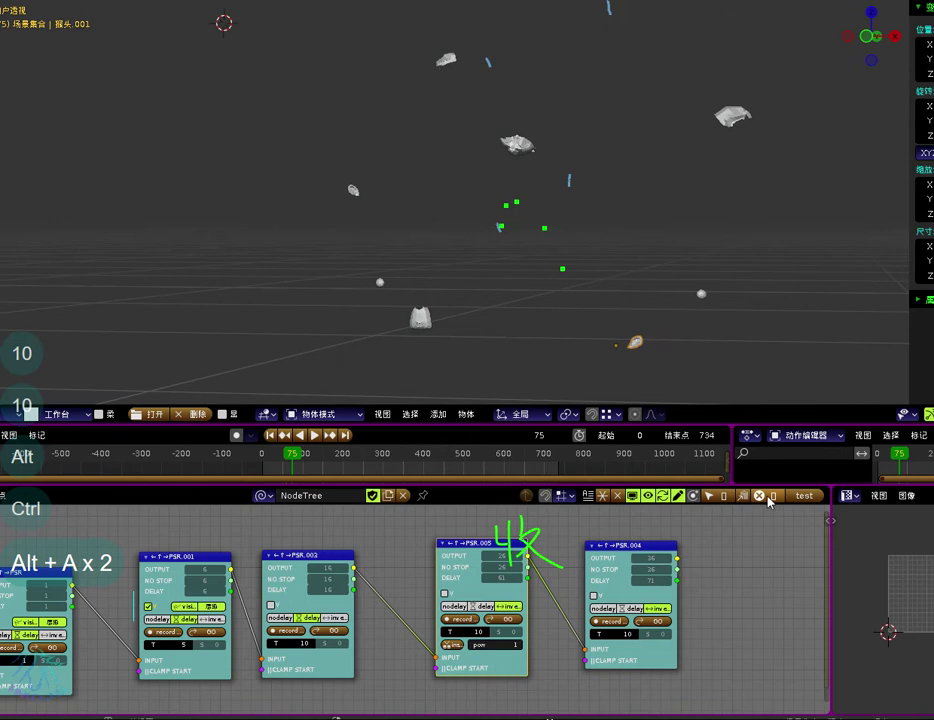
key(alt+a)
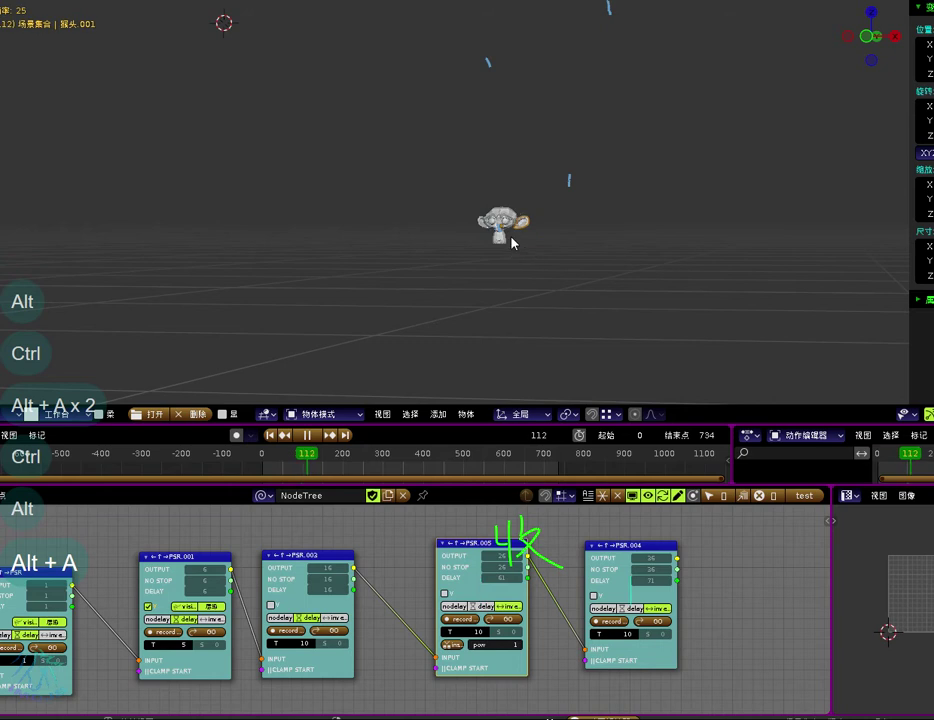
Step: Jump to the PSR.003 and PSR.005 poses and inspect the scattered pieces from the side
middle_drag(335, 570, 536, 572)
click(503, 619)
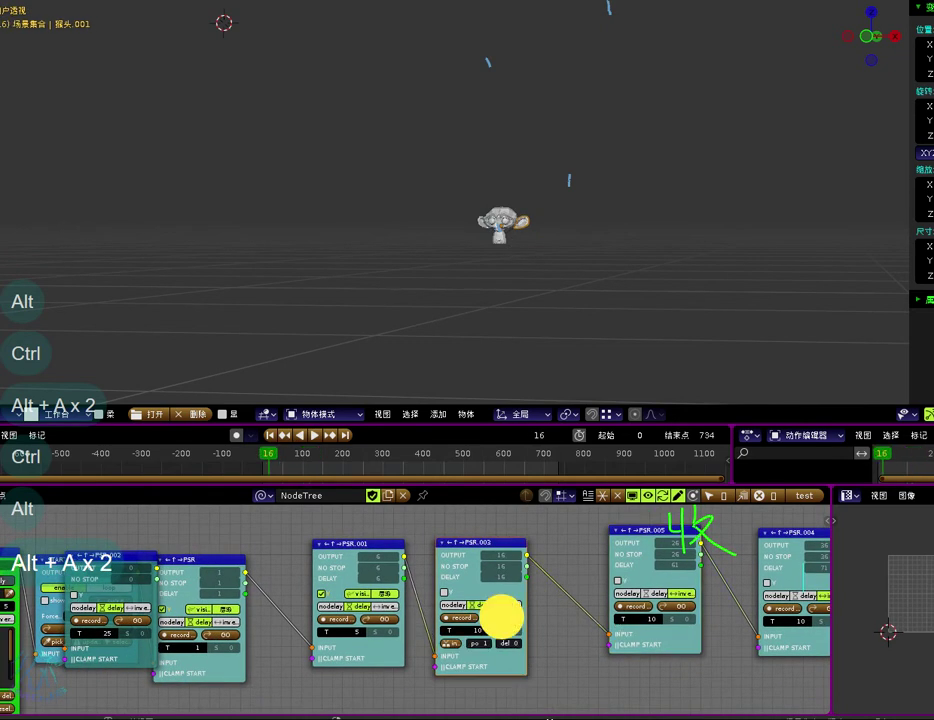
click(676, 605)
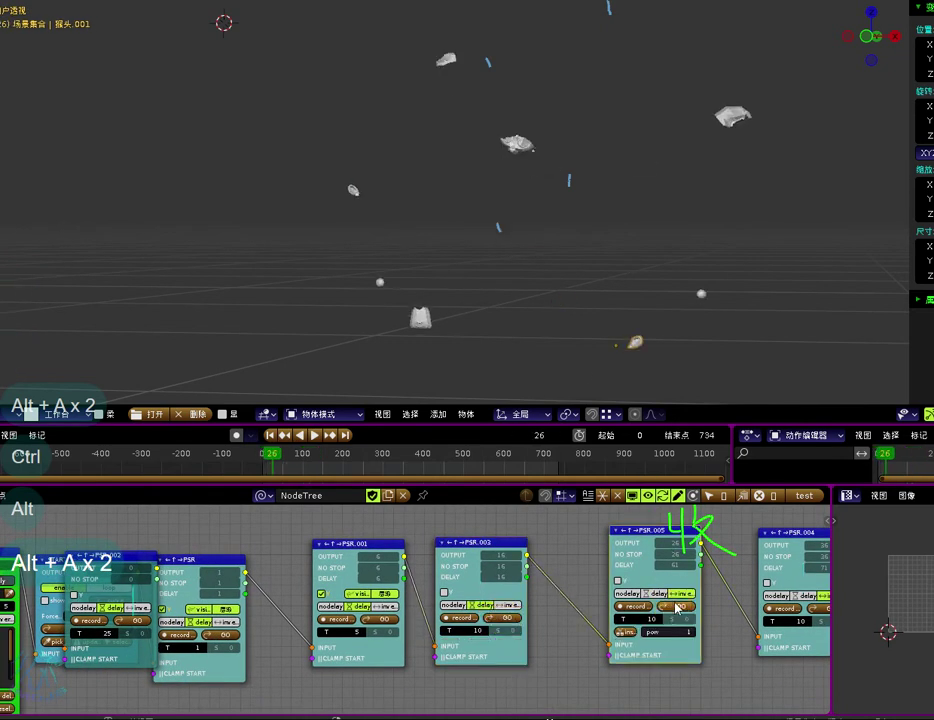
middle_drag(513, 272, 407, 267)
scroll(608, 577, down, 2)
Step: Pull the PSR.002 node out from over the START node and delete it
middle_drag(607, 581, 633, 586)
drag(231, 563, 254, 567)
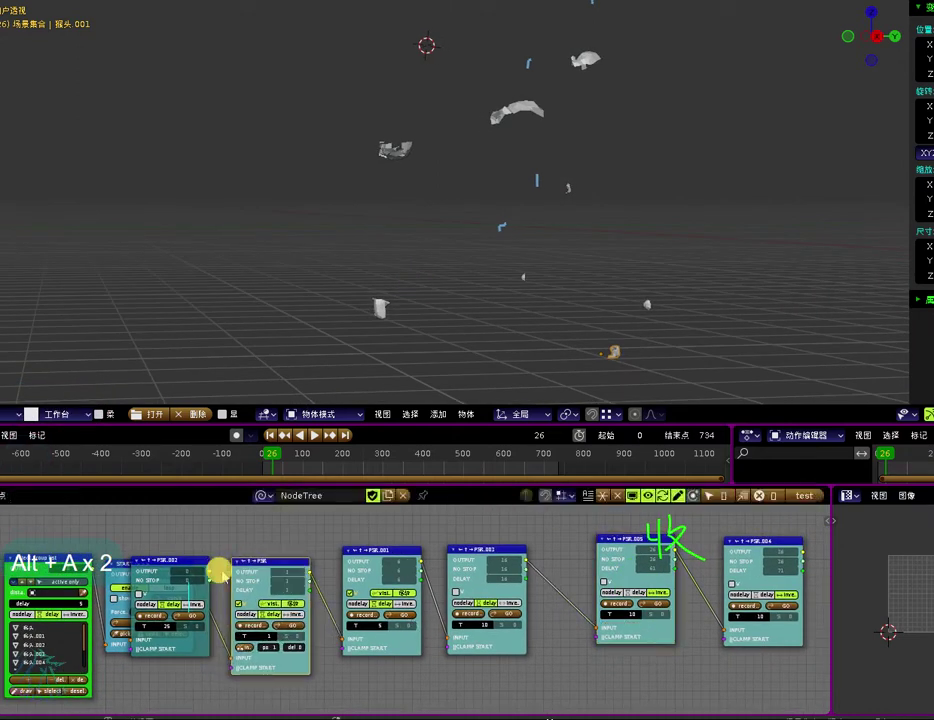
drag(184, 561, 169, 689)
key(BackSpace)
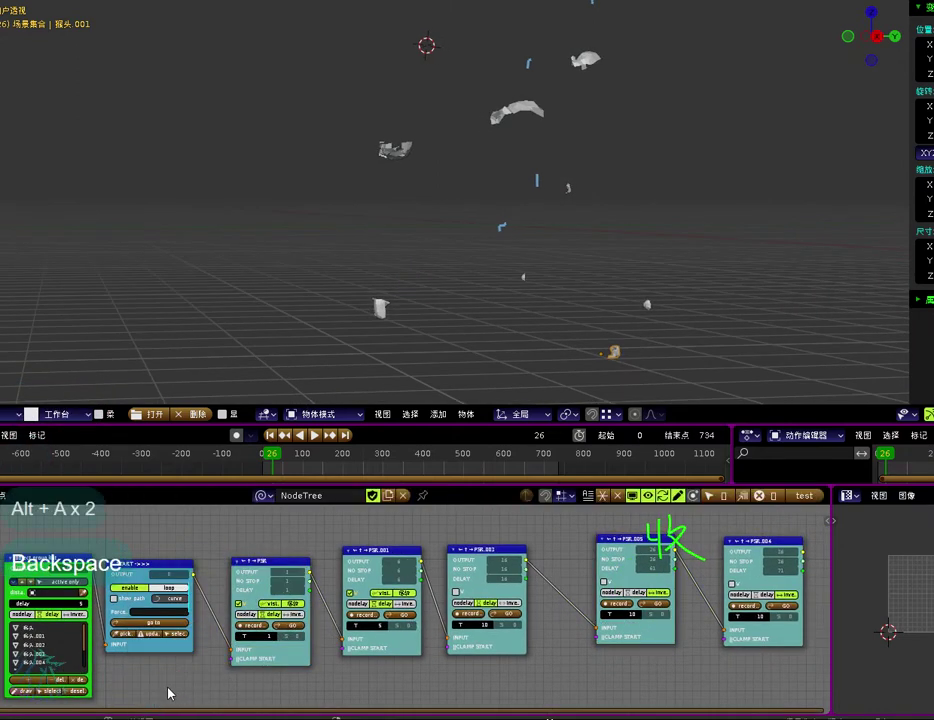
Step: Compare the PSR.001 and PSR.003 poses by jumping to each one
click(402, 617)
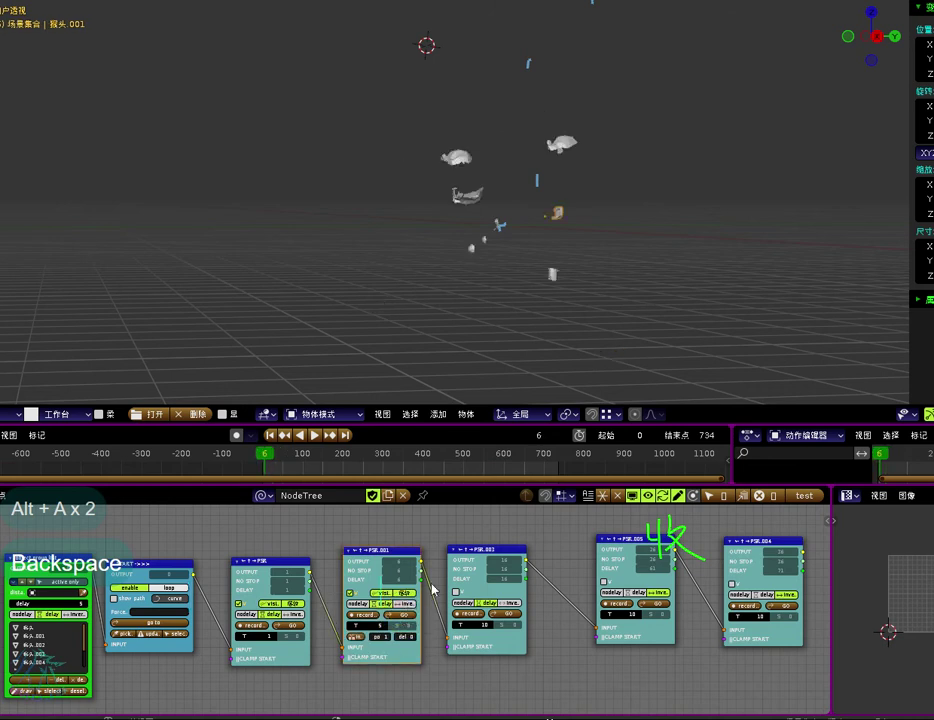
middle_drag(491, 243, 584, 234)
click(503, 614)
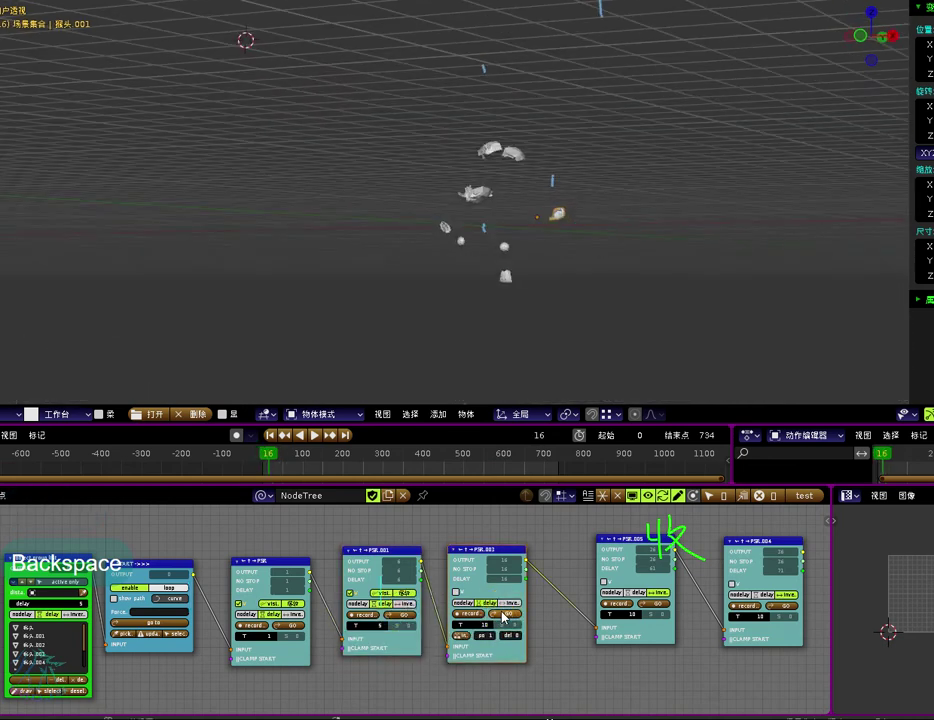
Step: Go to the PSR.005 pose, raise the smaller upper head piece, and move the 猴头.002 ear farther outward
click(658, 603)
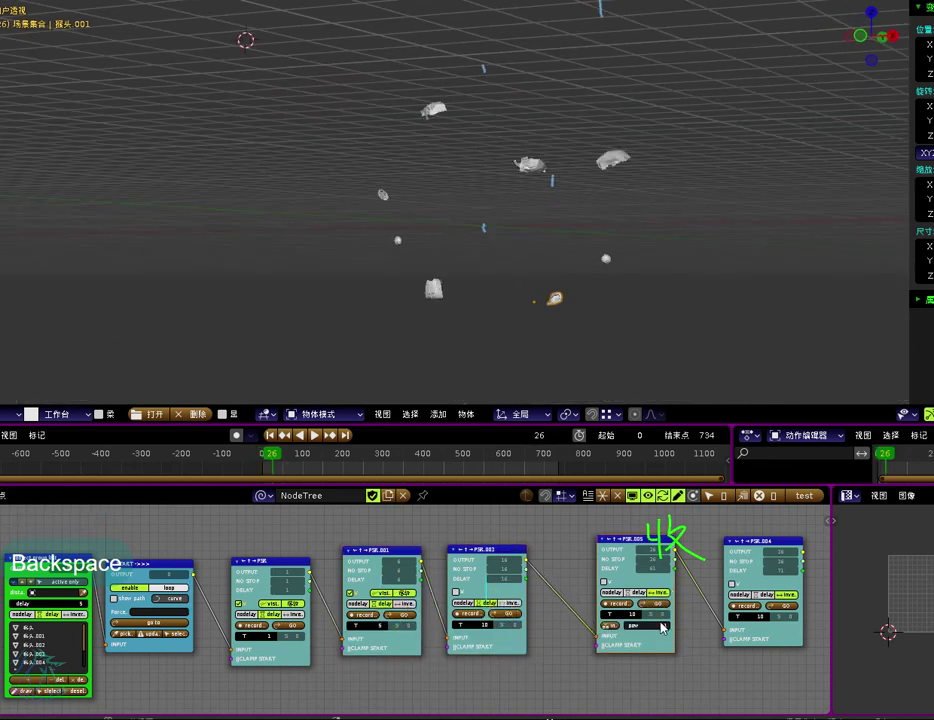
middle_drag(545, 240, 489, 160)
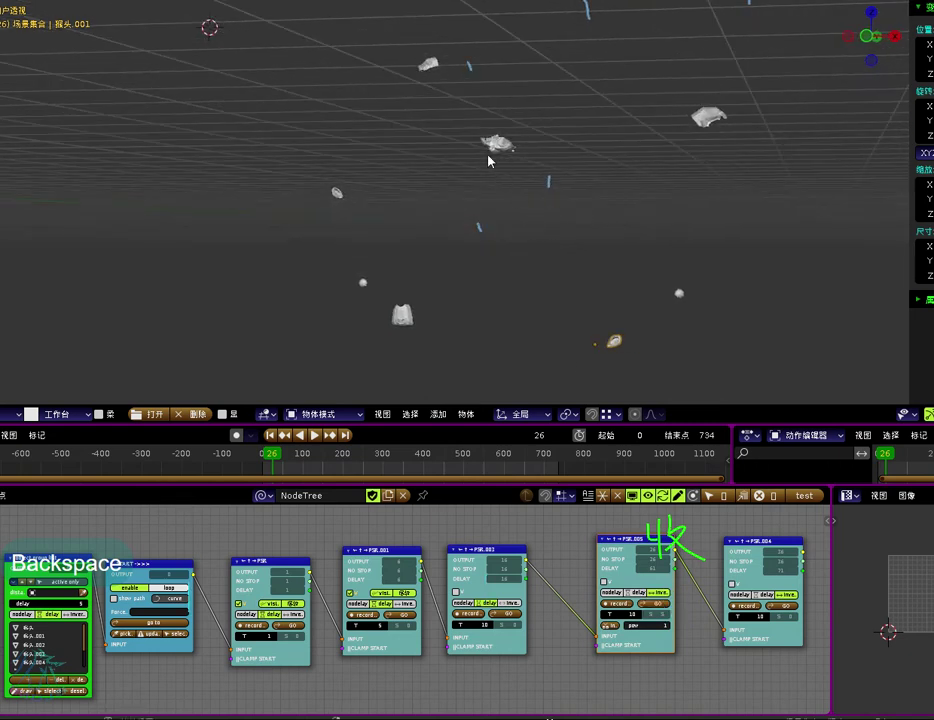
click(431, 71)
scroll(480, 210, down, 2)
key(e)
click(481, 182)
click(377, 199)
key(e)
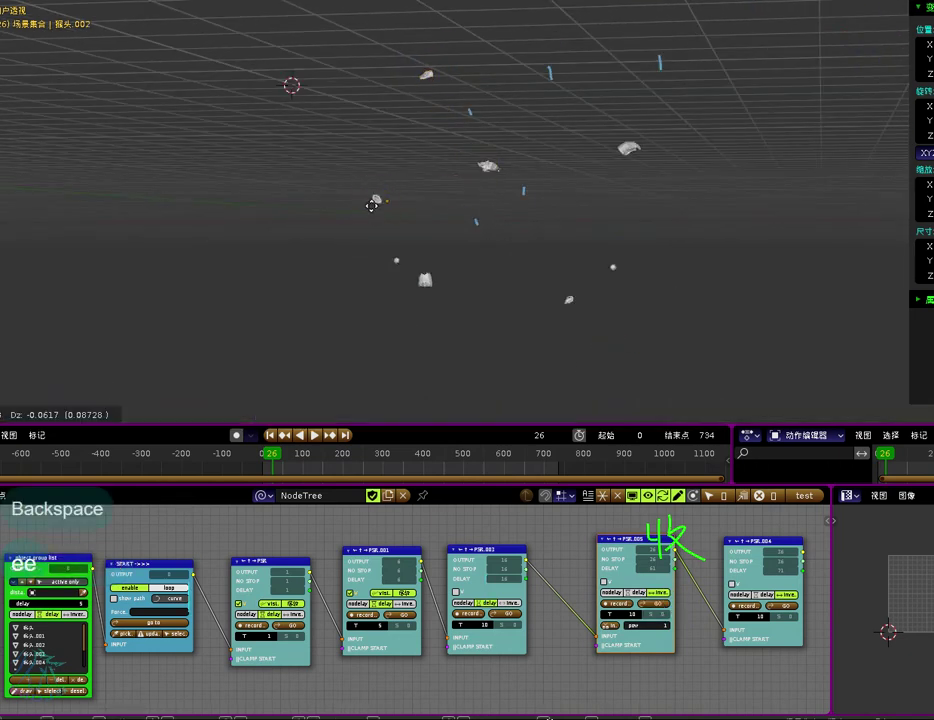
click(318, 194)
Step: Move the nearby eyeball outward and the 猴头.005 chin piece down, and re-record the pose in PSR.005
click(395, 262)
key(e)
click(346, 298)
click(427, 287)
key(e)
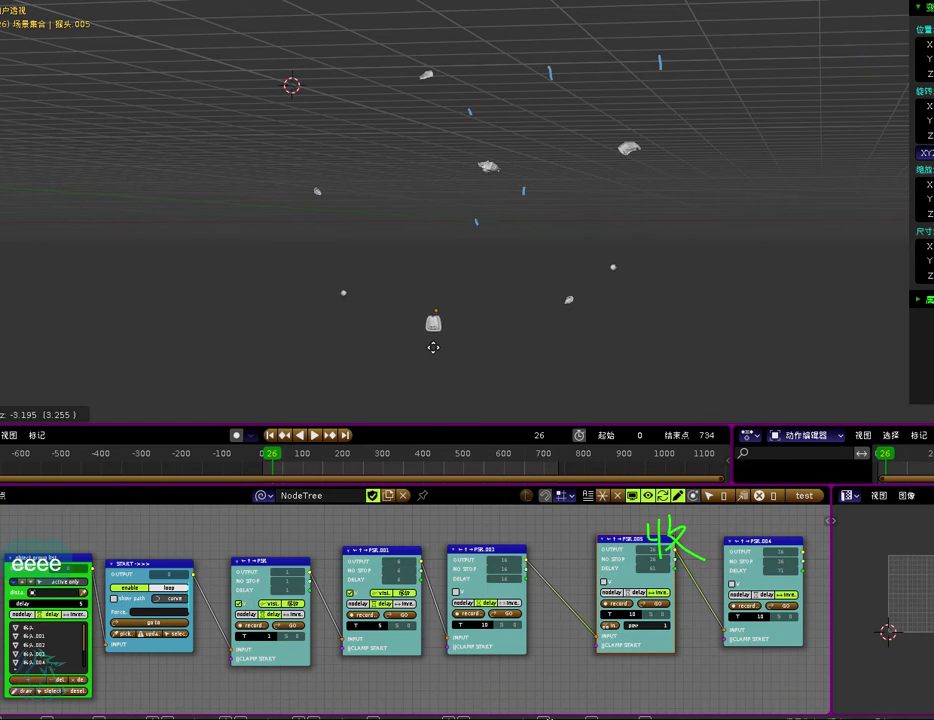
click(433, 347)
click(624, 601)
click(619, 650)
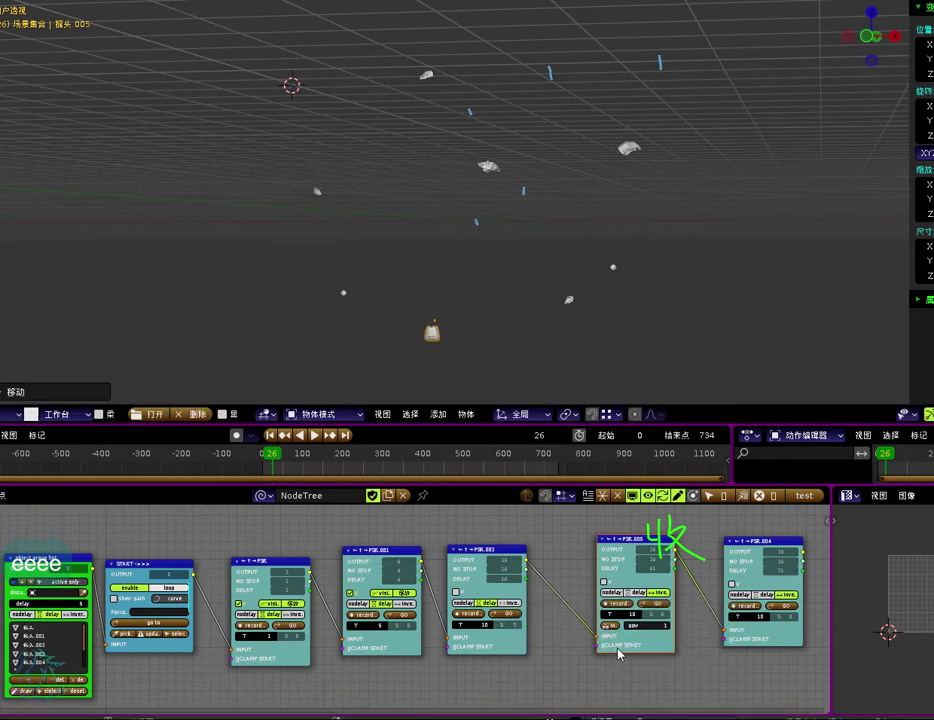
Step: Return to the first frame, turn on the START node's show path option, and play the animation
key(ctrl+alt+Left)
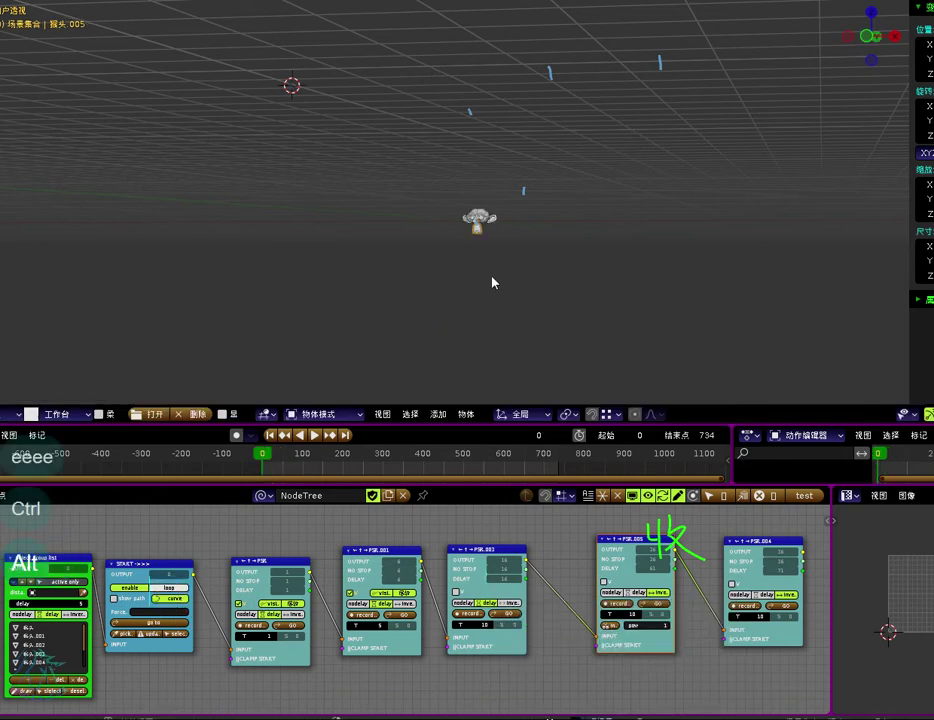
scroll(500, 256, up, 5)
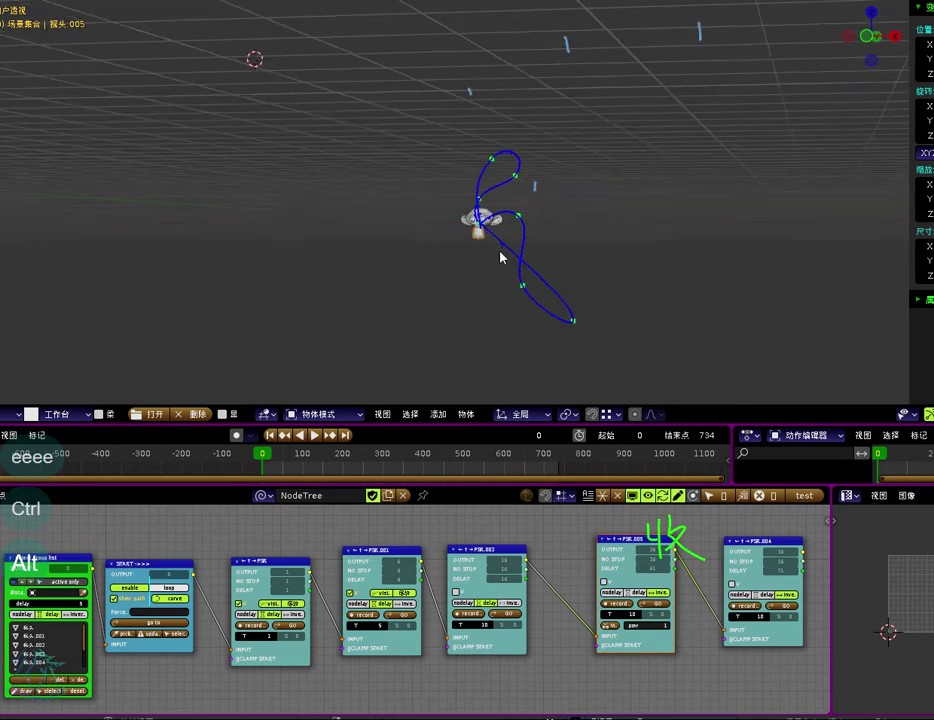
middle_drag(500, 256, 567, 213)
key(alt+a)
scroll(567, 213, down, 4)
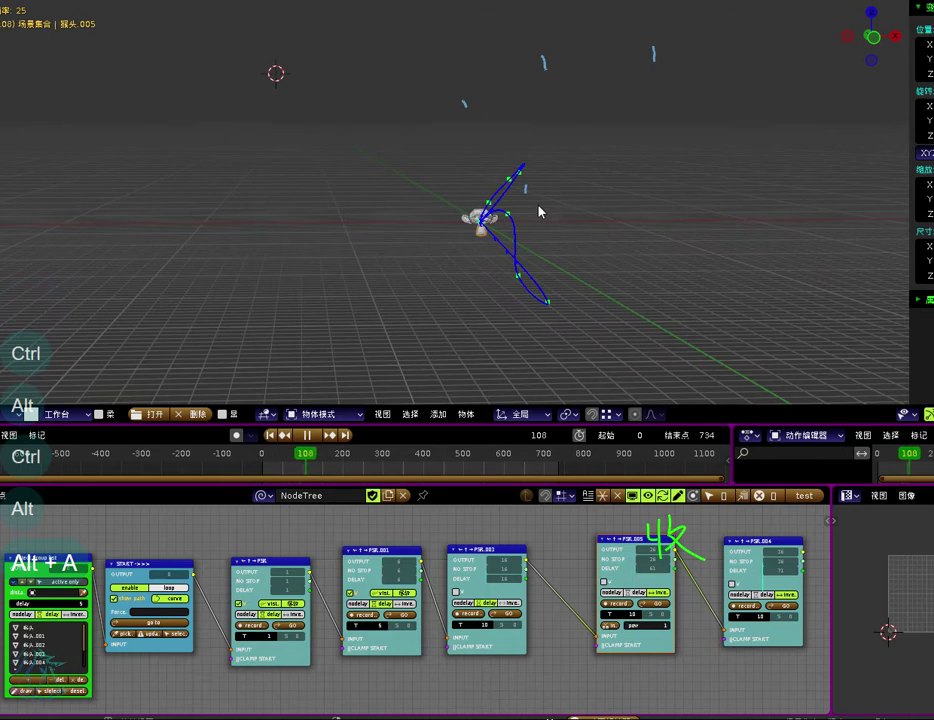
Step: Replay the animation from the start with its motion path in a closer front view, and stop playback
key(ctrl+alt)
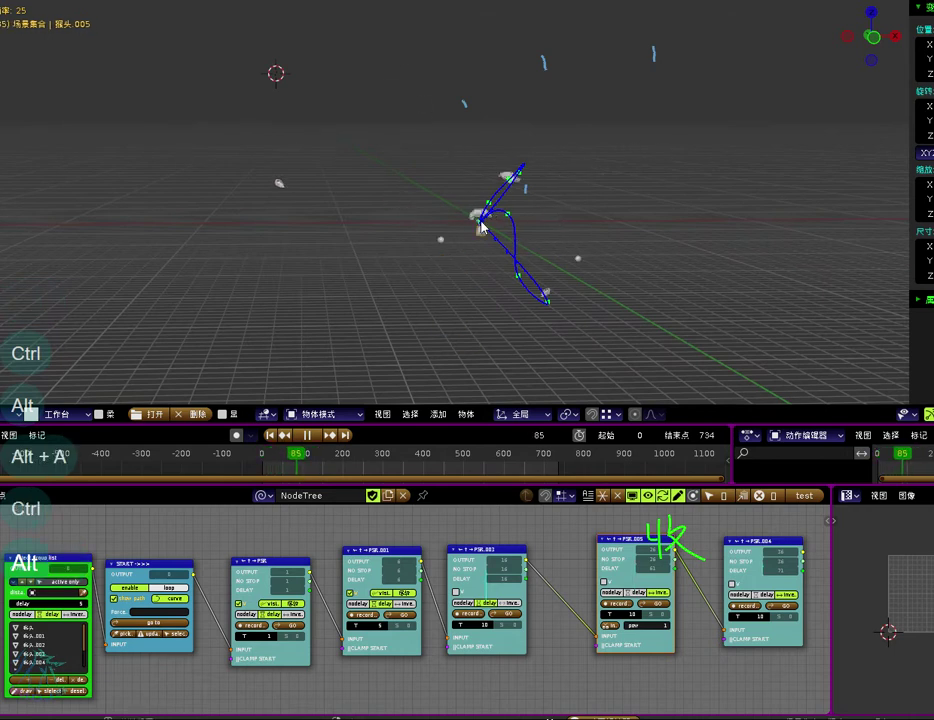
middle_drag(477, 219, 487, 214)
scroll(487, 228, up, 2)
key(alt+a)
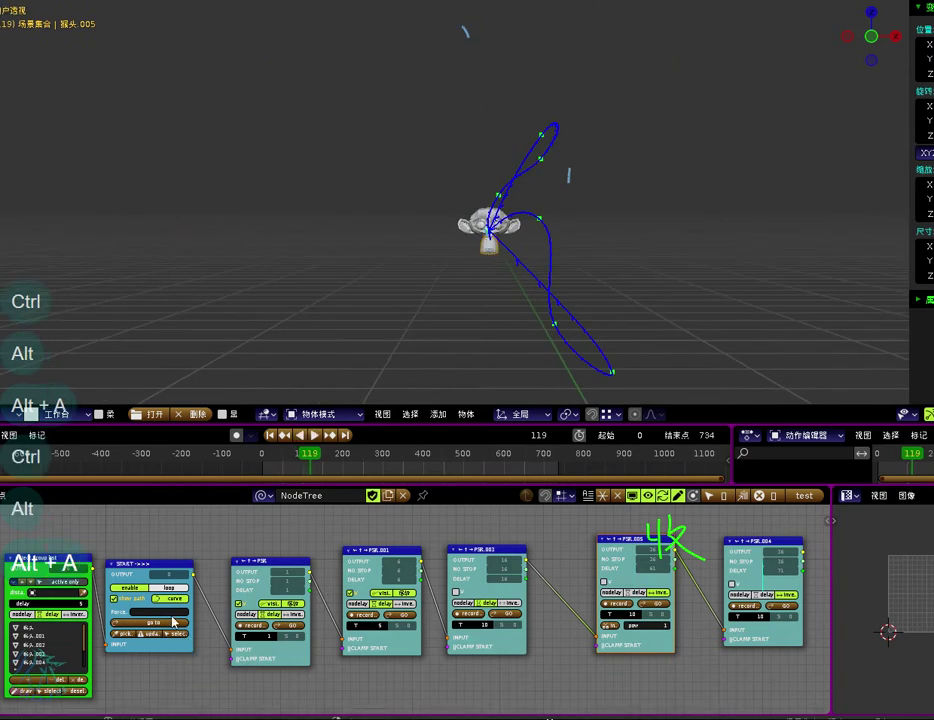
Step: Turn off show path on the START node, set the object group list's delay to 0, and play the animation
middle_drag(392, 578, 317, 582)
scroll(320, 584, up, 2)
middle_drag(497, 657, 730, 582)
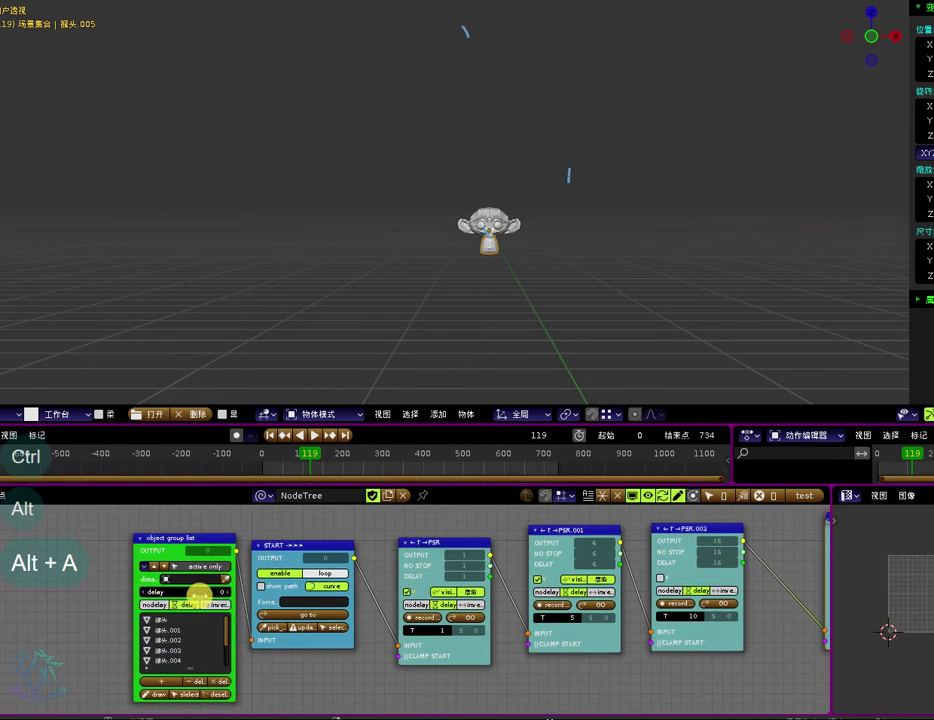
key(alt+a)
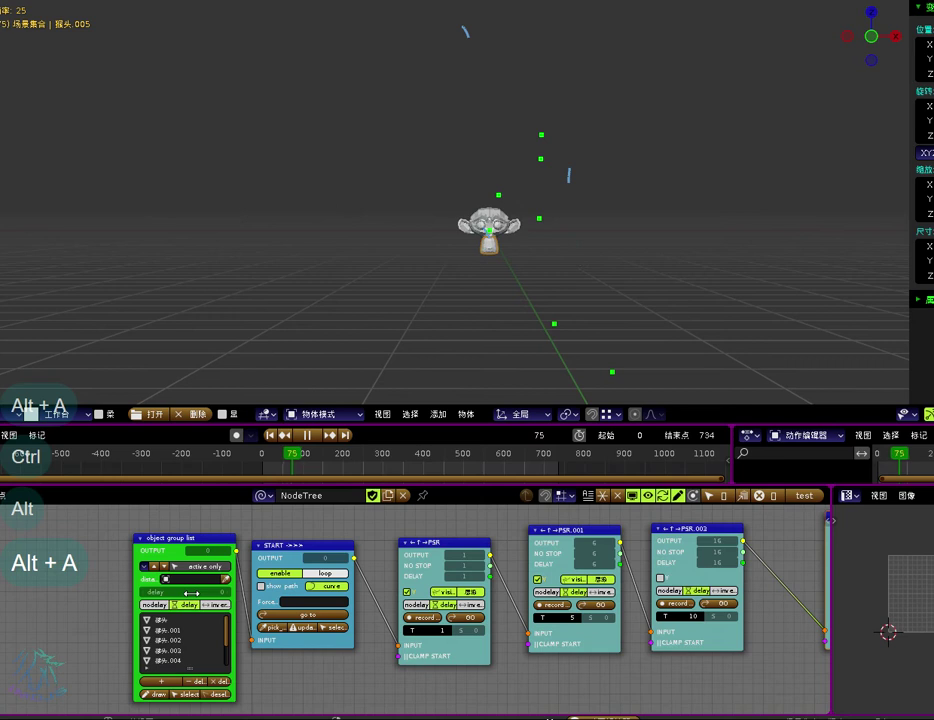
Step: Set the object group list's delay to 4, replay the animation from the start, and stop it once the head reassembles
click(226, 594)
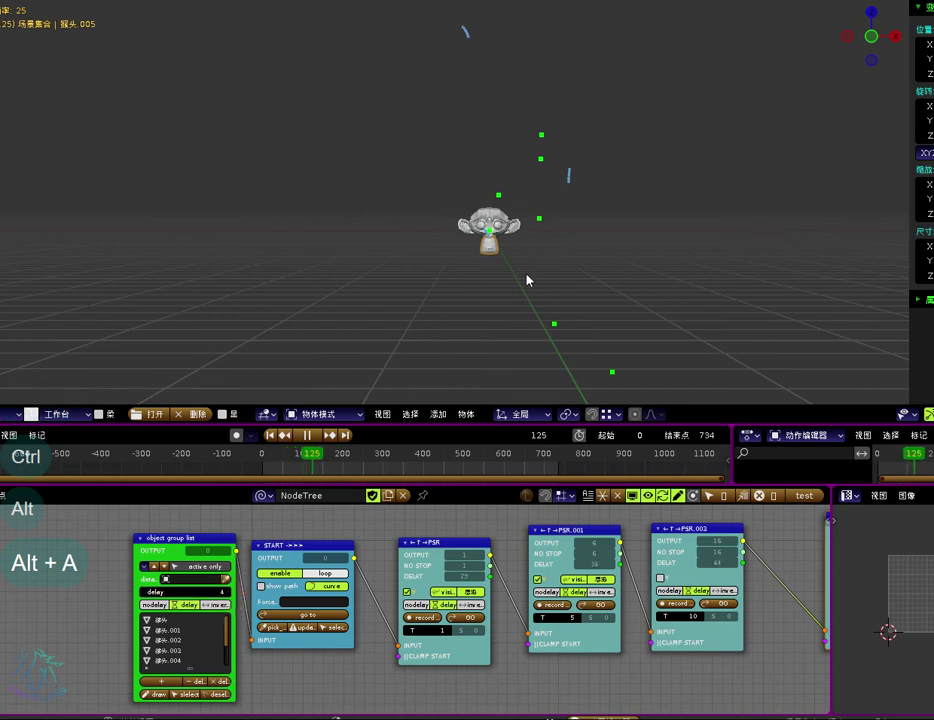
key(alt+a)
key(alt+a)
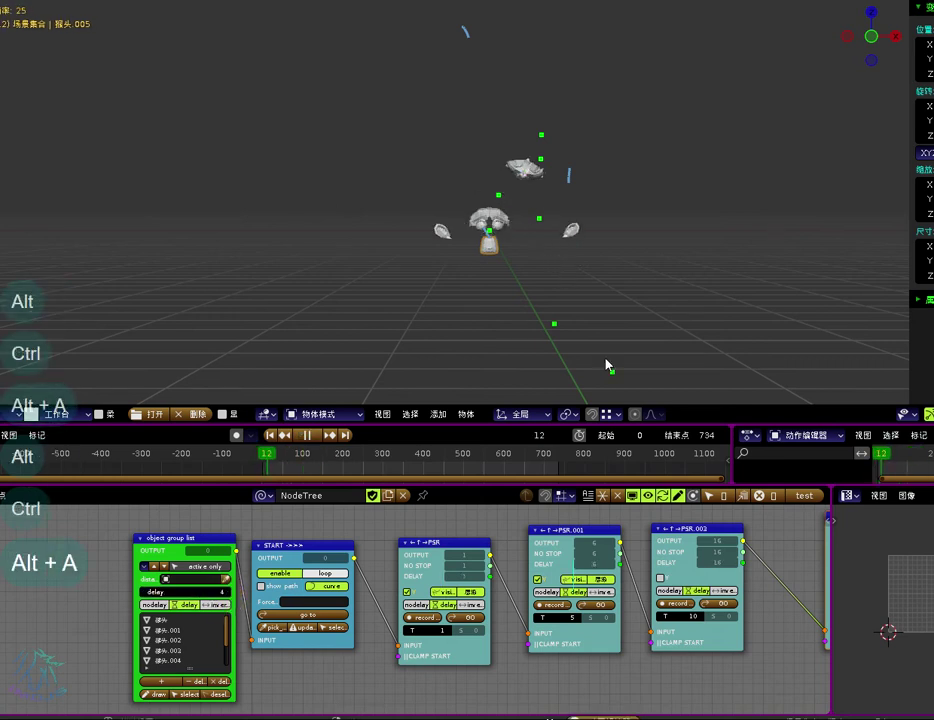
middle_drag(683, 600, 549, 606)
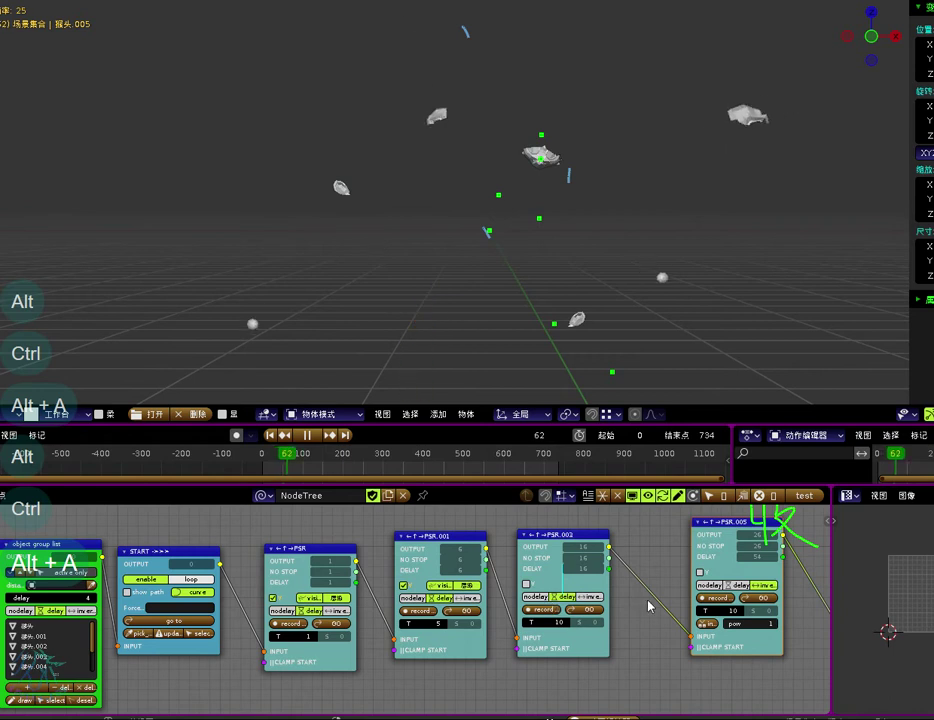
scroll(672, 606, down, 5)
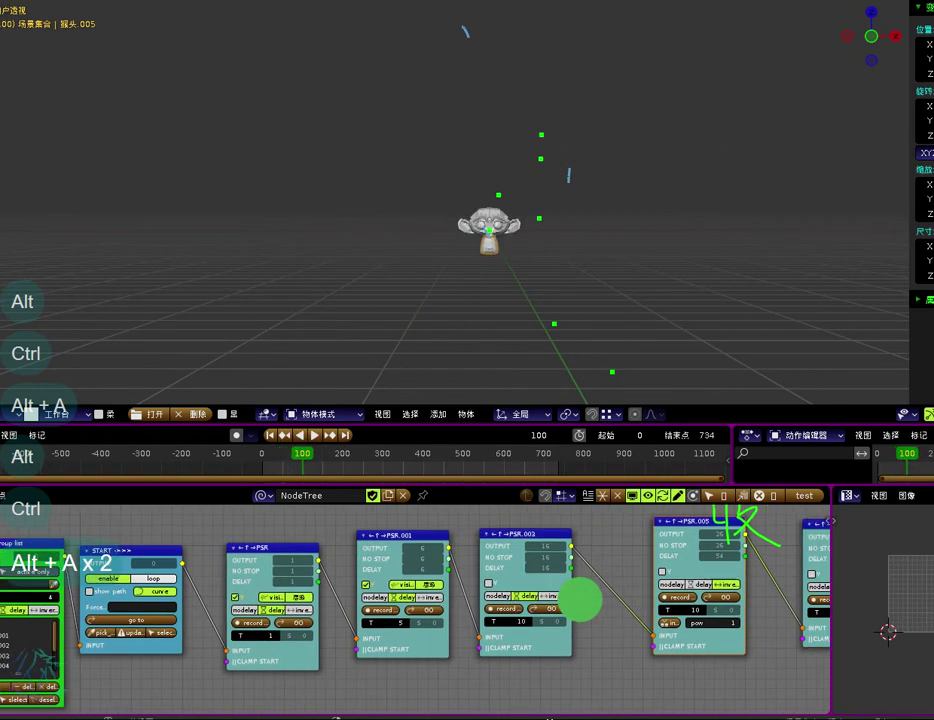
middle_drag(423, 312, 500, 320)
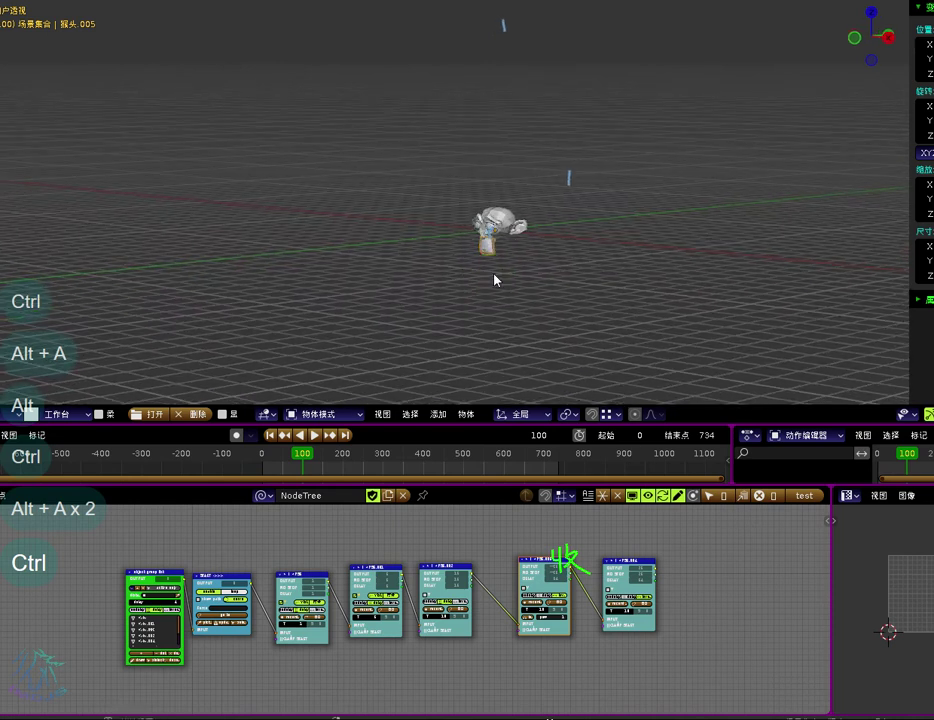
Step: Open the recent file 过滤设备4.blend and show the whole filter machine with its 拆解 node tree
key(ctrl+alt+o)
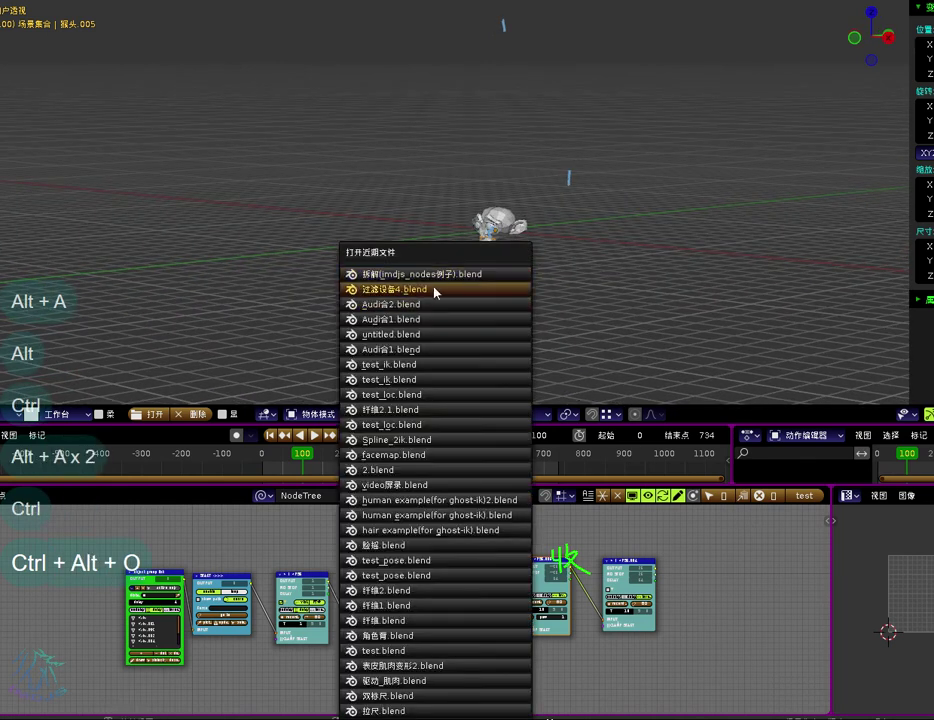
click(401, 290)
click(614, 380)
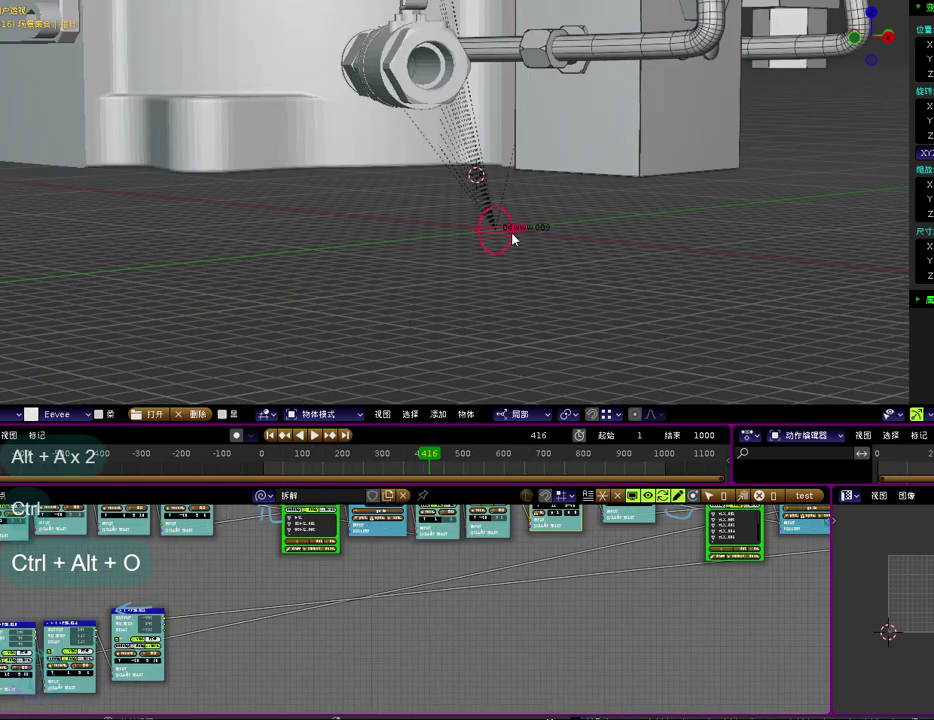
scroll(511, 240, down, 8)
middle_drag(467, 248, 455, 252)
scroll(442, 603, down, 9)
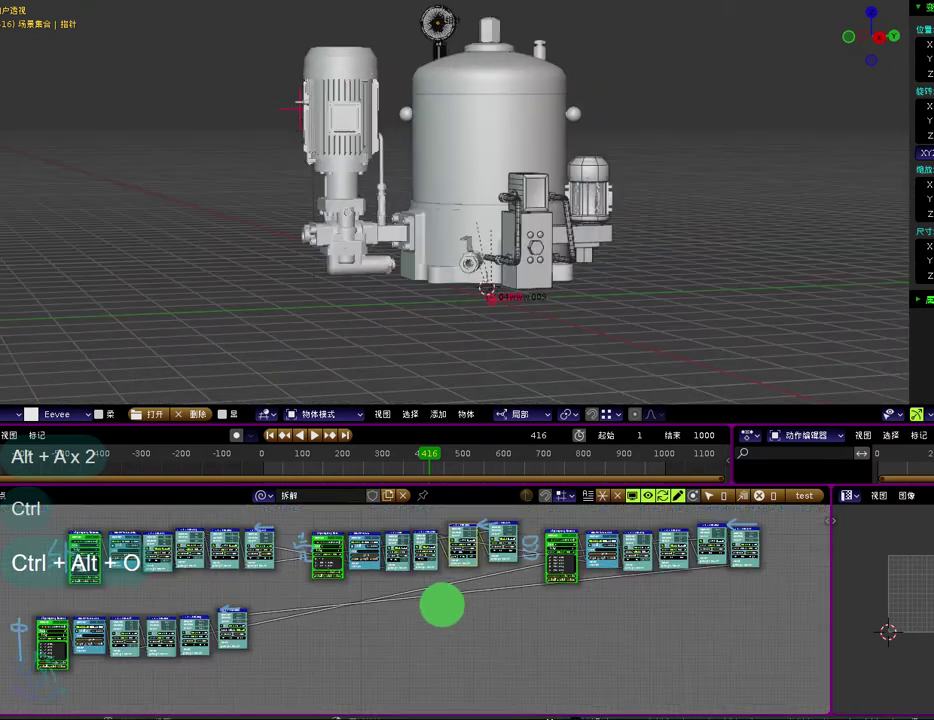
middle_drag(425, 599, 454, 610)
Step: Play the filter machine's disassembly animation and stop it while the parts are pulled apart
key(alt+a)
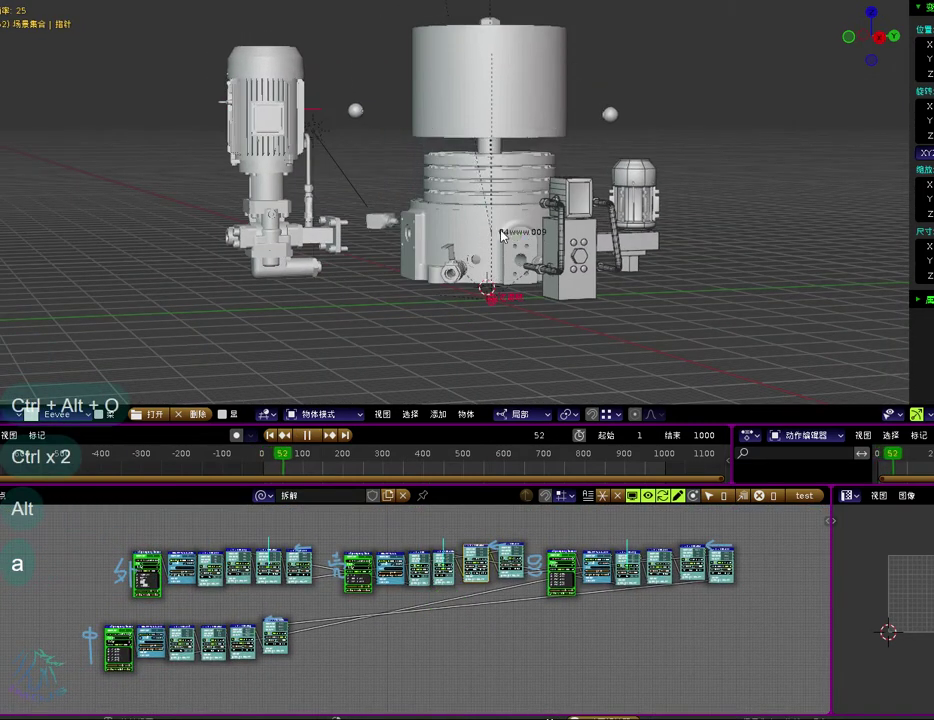
middle_drag(498, 256, 517, 229)
scroll(506, 254, down, 2)
key(alt+a)
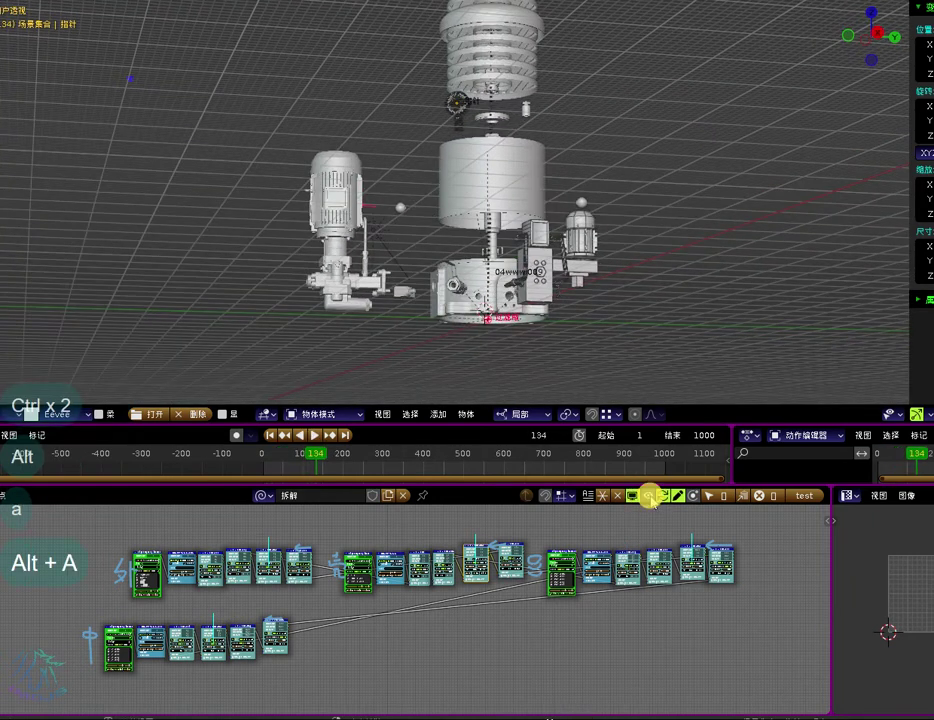
Step: Replay the disassembly from the first frame, inspecting the central shaft and housing from several angles until the machine is reassembled
key(shift+Left)
key(alt+a)
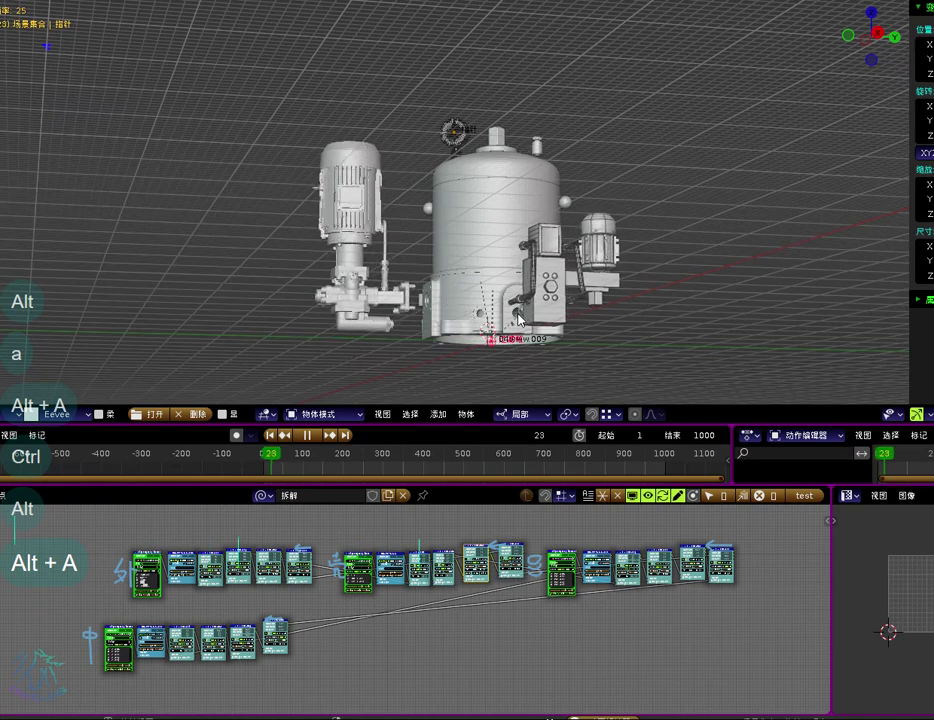
mouse_move(512, 279)
middle_down()
mouse_move(514, 218)
mouse_move(488, 231)
mouse_move(490, 252)
middle_up()
scroll(540, 318, up, 3)
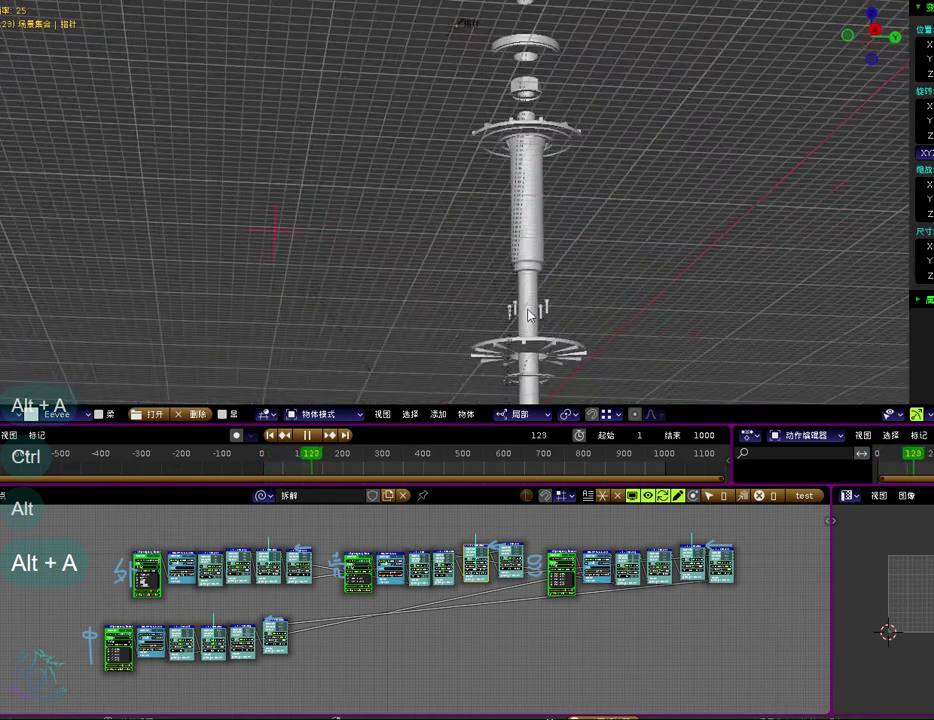
right_drag(542, 321, 495, 245)
scroll(495, 245, up, 3)
middle_drag(493, 250, 503, 330)
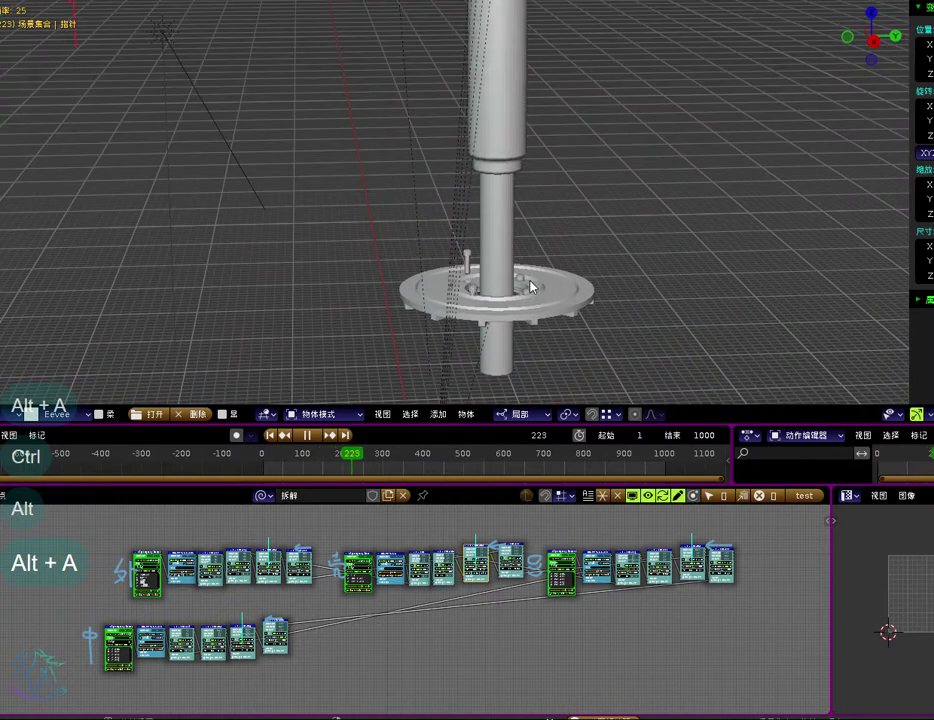
scroll(514, 263, down, 4)
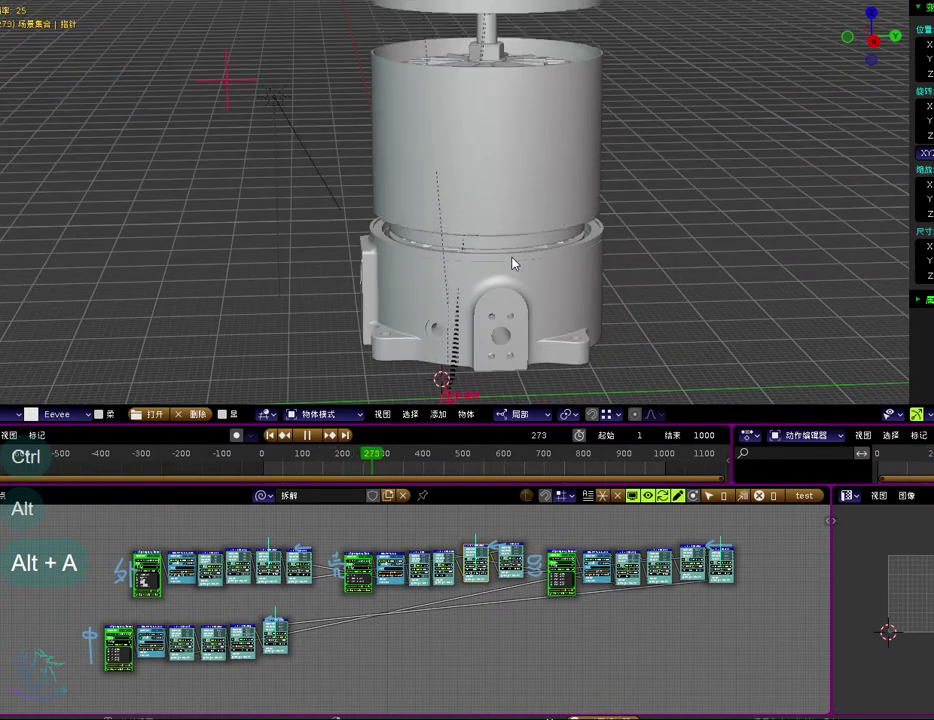
middle_drag(476, 200, 546, 208)
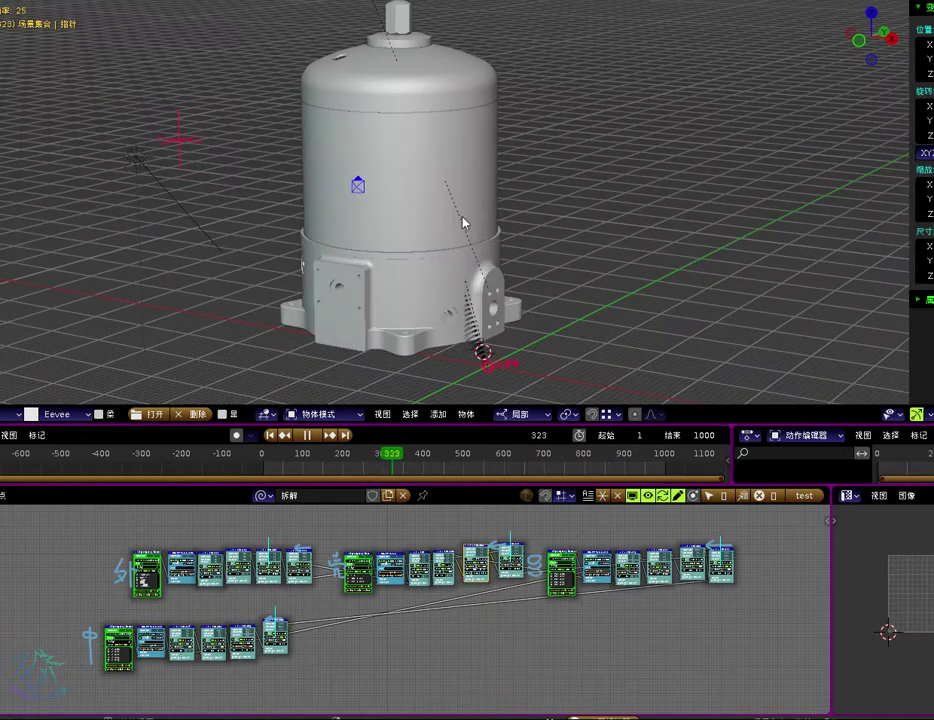
middle_drag(463, 222, 411, 202)
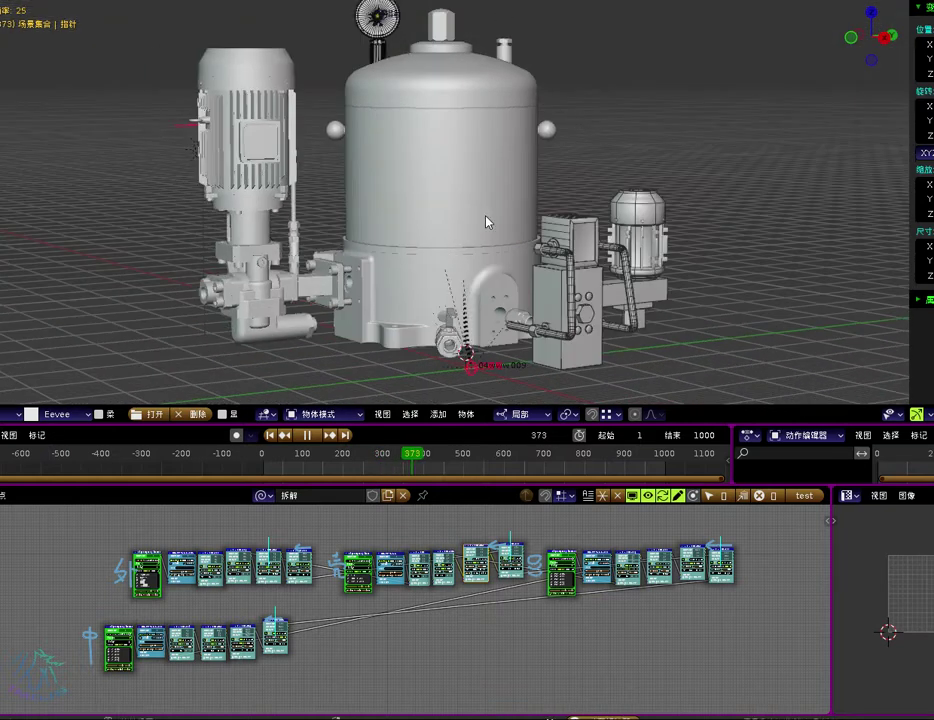
middle_drag(488, 207, 456, 224)
Step: Examine the outer-parts and shell node chains, including their object group lists, delays and PSR timing values
ctrl+middle_drag(463, 556, 606, 565)
middle_drag(282, 559, 632, 592)
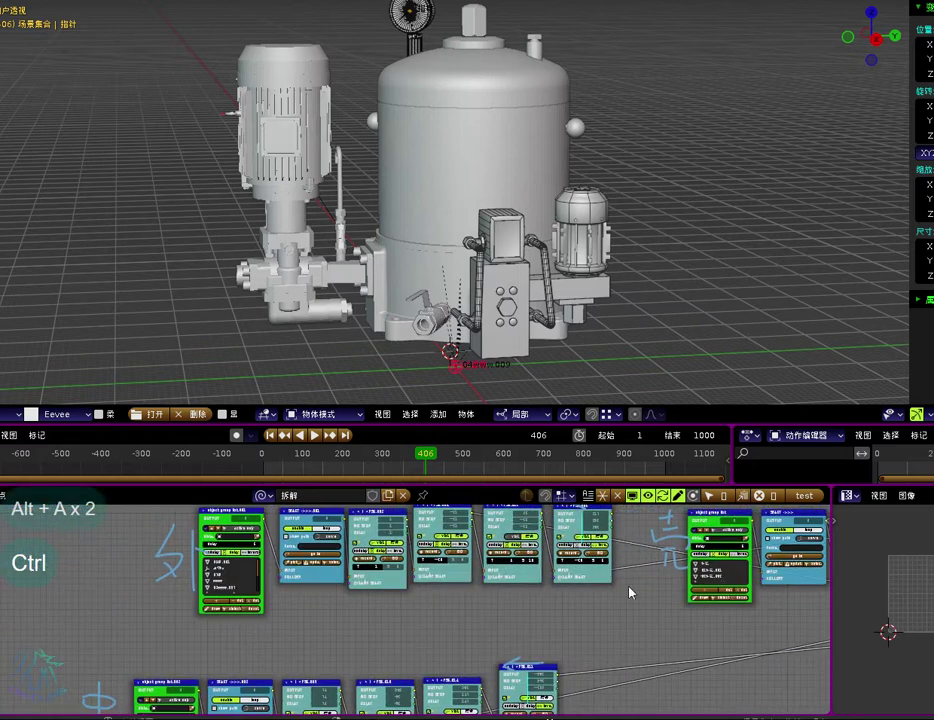
ctrl+middle_drag(425, 564, 545, 575)
middle_drag(256, 564, 566, 659)
middle_drag(441, 634, 449, 664)
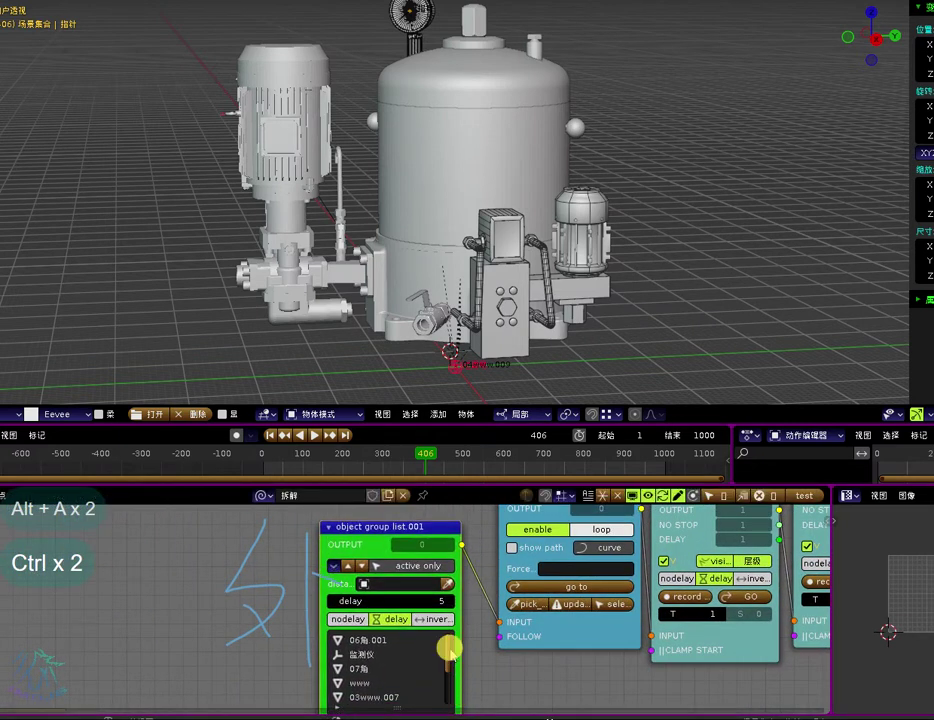
scroll(492, 605, down, 6)
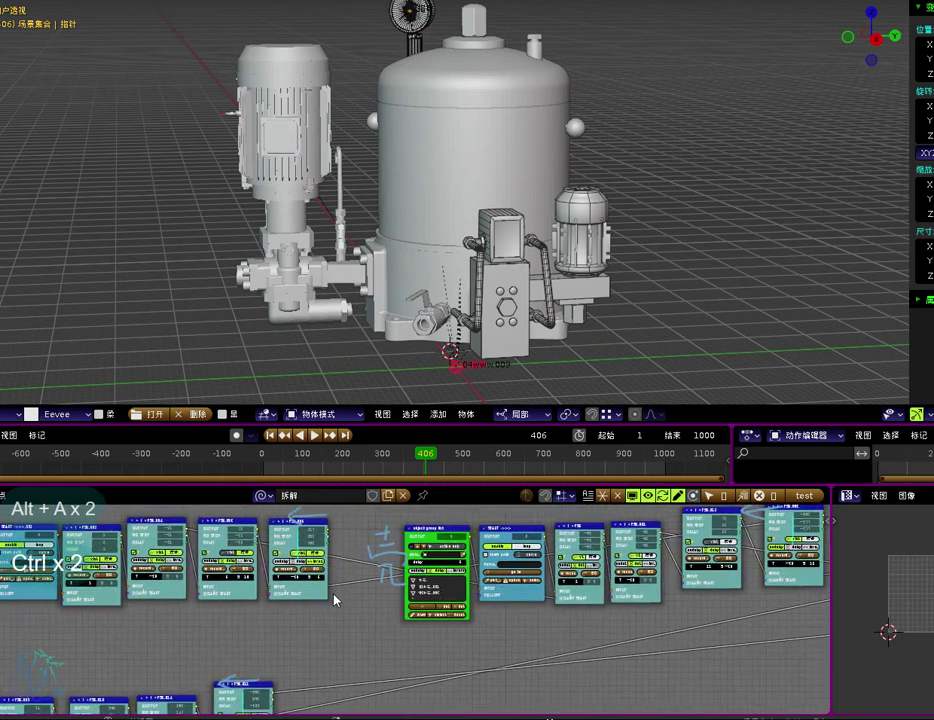
scroll(334, 600, up, 2)
middle_drag(340, 583, 2, 604)
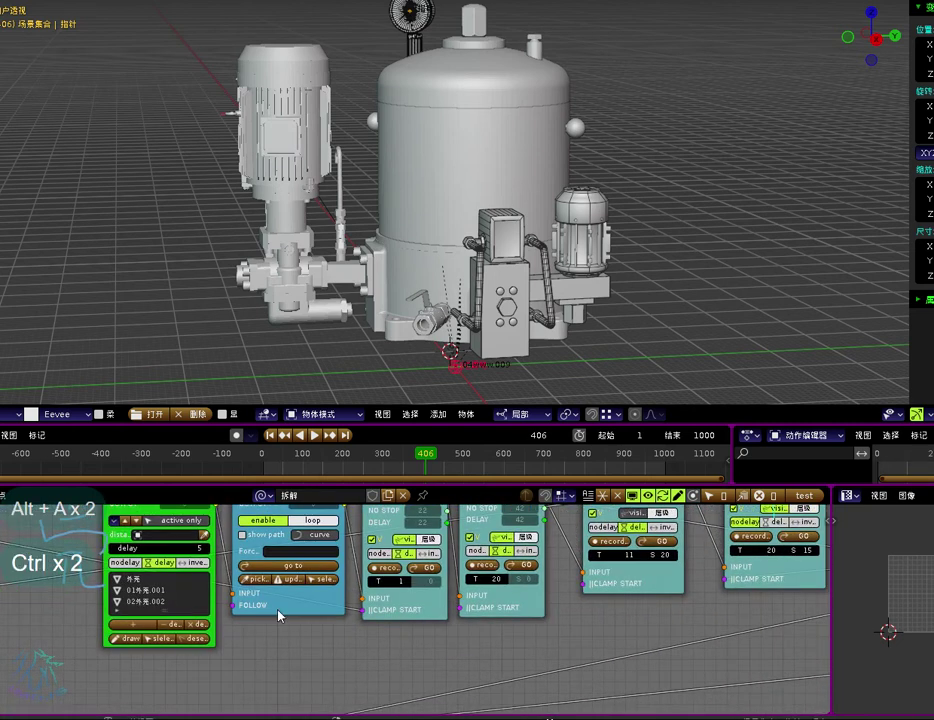
Step: Set the S value of the PSR.008 node in the filter-core chain to 20
middle_drag(590, 618, 281, 675)
mouse_move(585, 651)
middle_down()
mouse_move(302, 615)
mouse_move(141, 620)
middle_up()
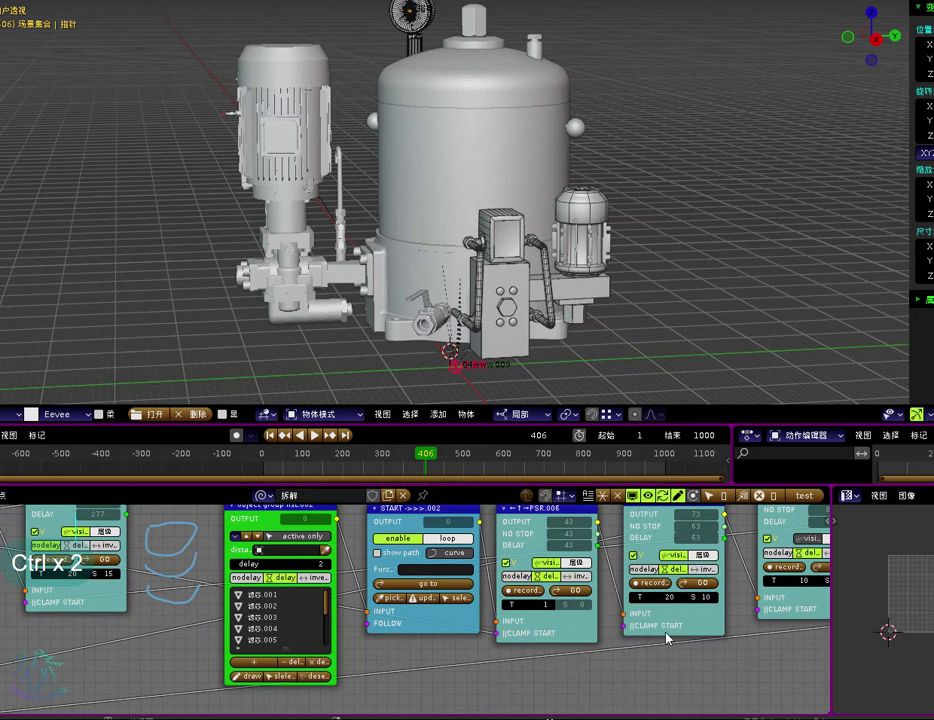
middle_drag(667, 640, 316, 641)
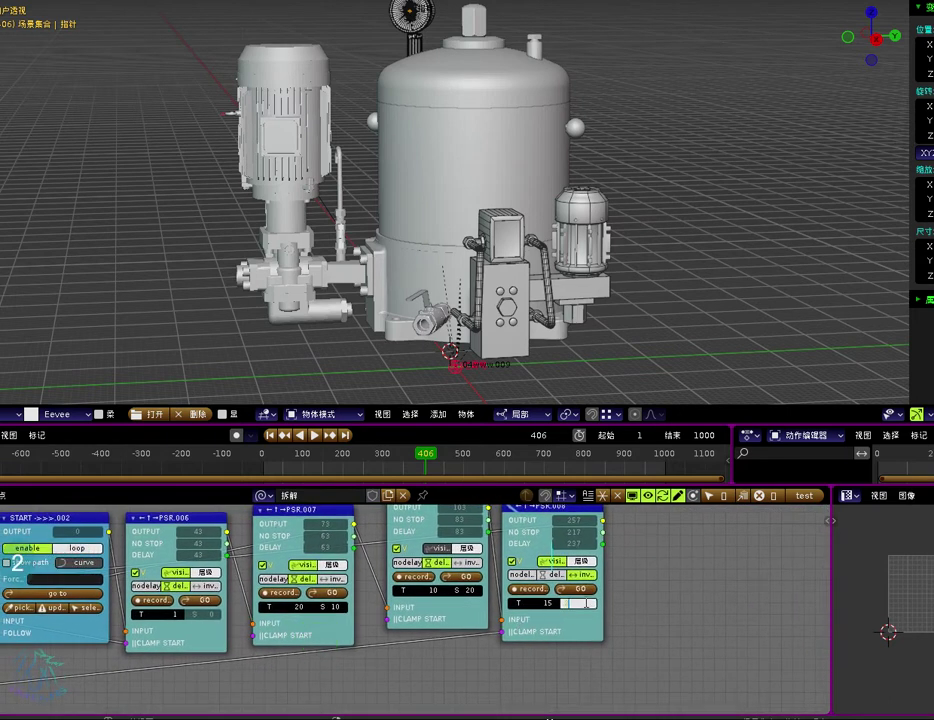
scroll(655, 621, down, 9)
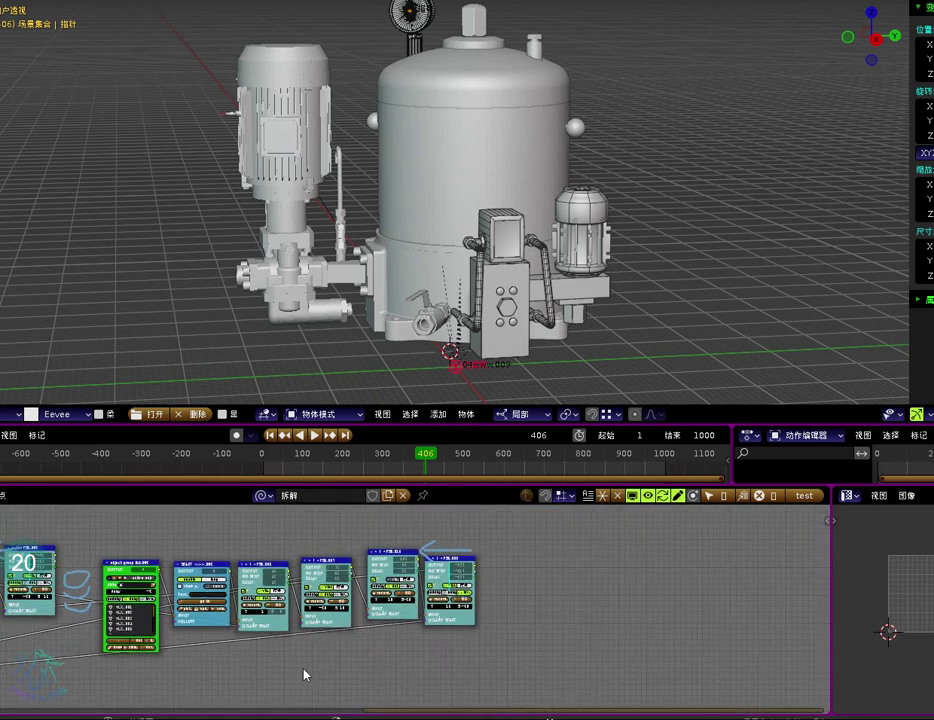
Step: Set the S value of the PSR.010 node in the middle-parts chain to 30
middle_drag(304, 673, 166, 546)
scroll(129, 615, up, 5)
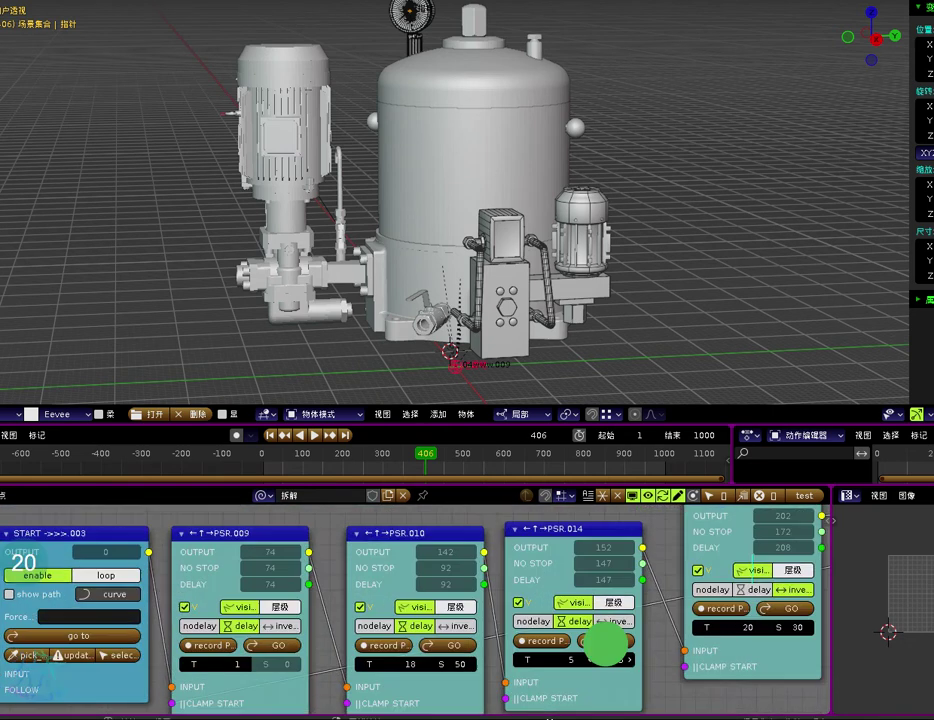
middle_drag(635, 639, 605, 628)
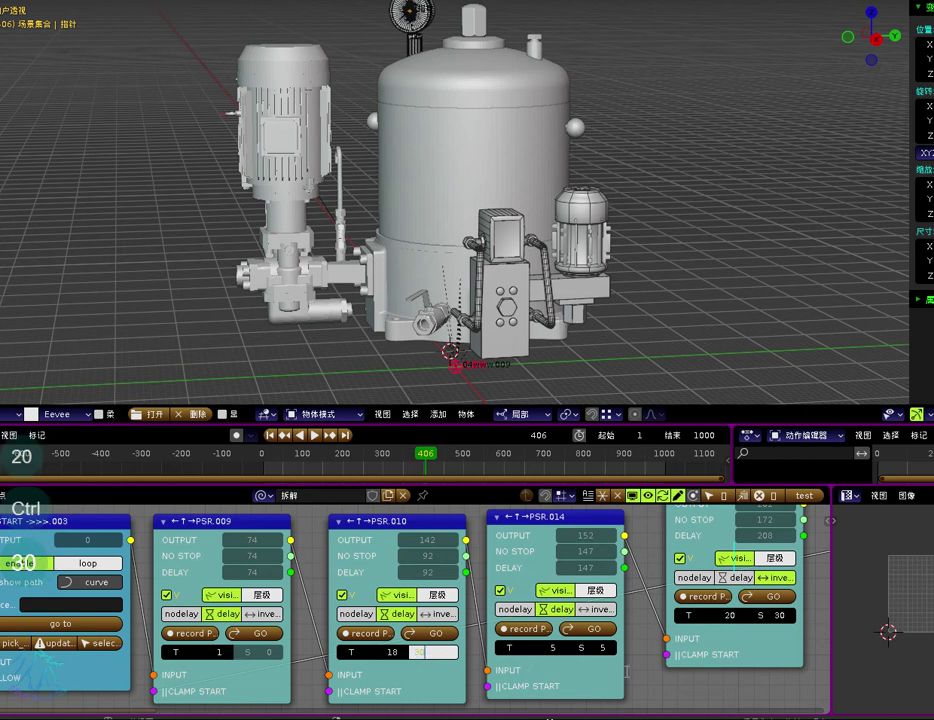
click(670, 664)
Step: Replay the animation from the first frame to check the new pause on the central shaft parts until the housing closes
key(shift+Left)
scroll(463, 257, down, 4)
key(alt+a)
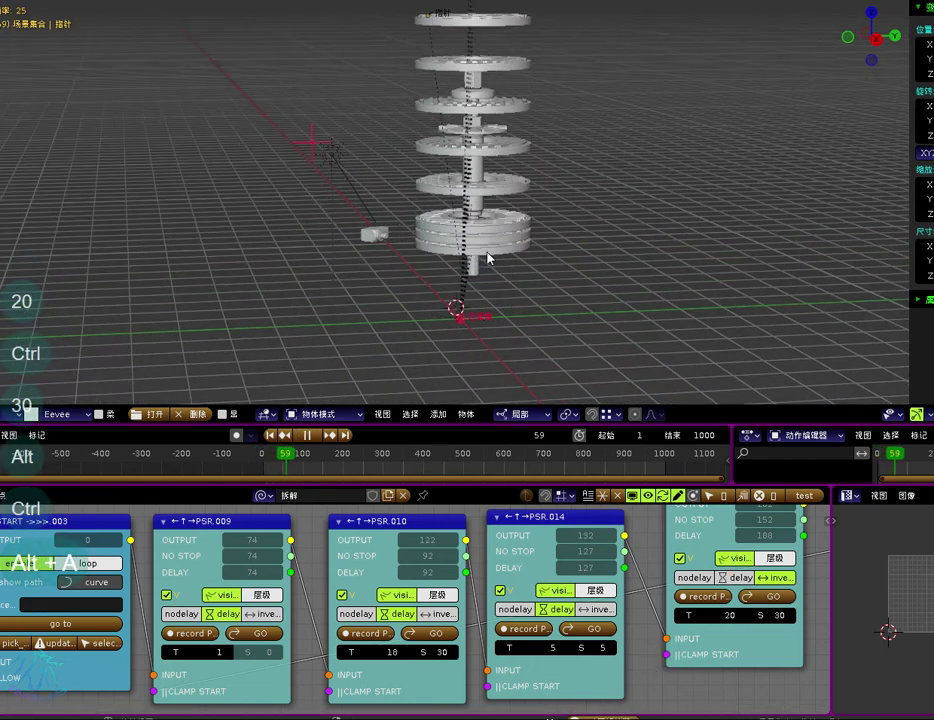
middle_drag(469, 270, 468, 236)
scroll(473, 266, up, 3)
scroll(477, 247, down, 3)
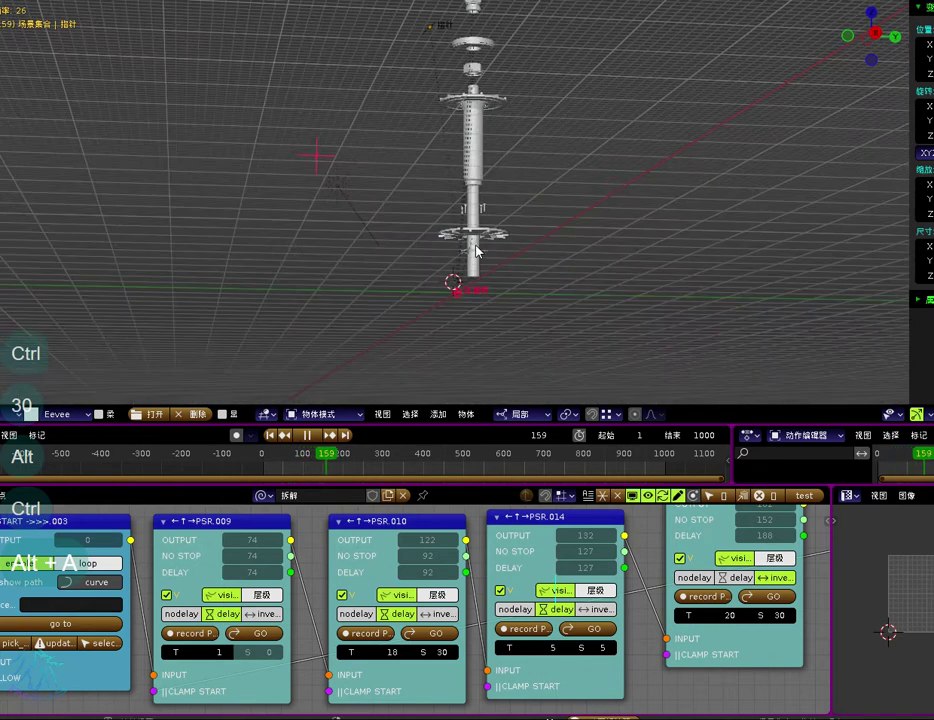
scroll(478, 250, up, 4)
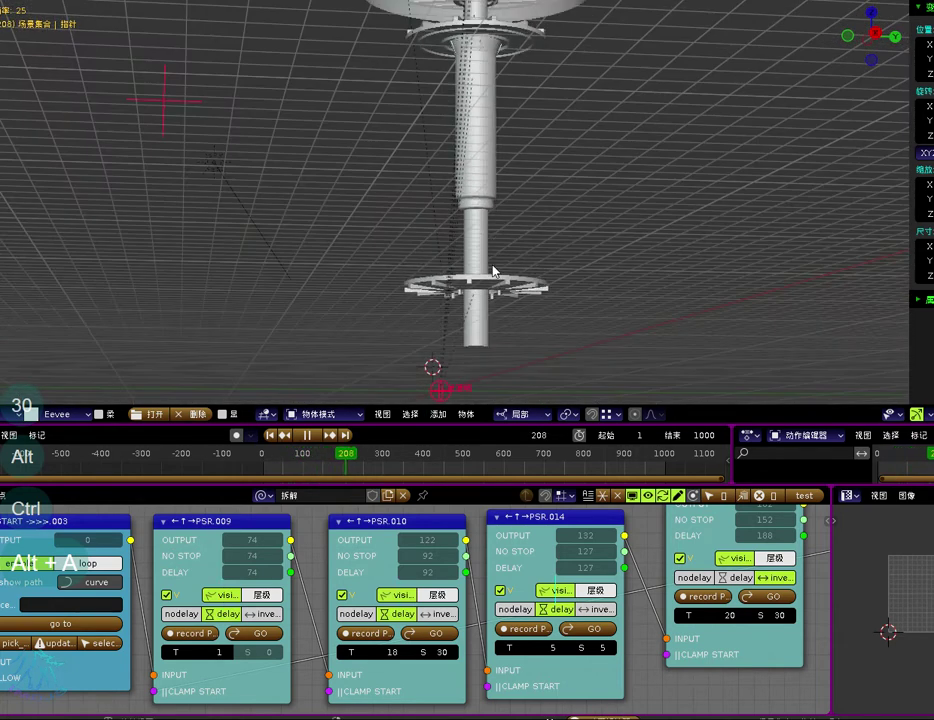
scroll(491, 267, down, 5)
scroll(480, 252, up, 3)
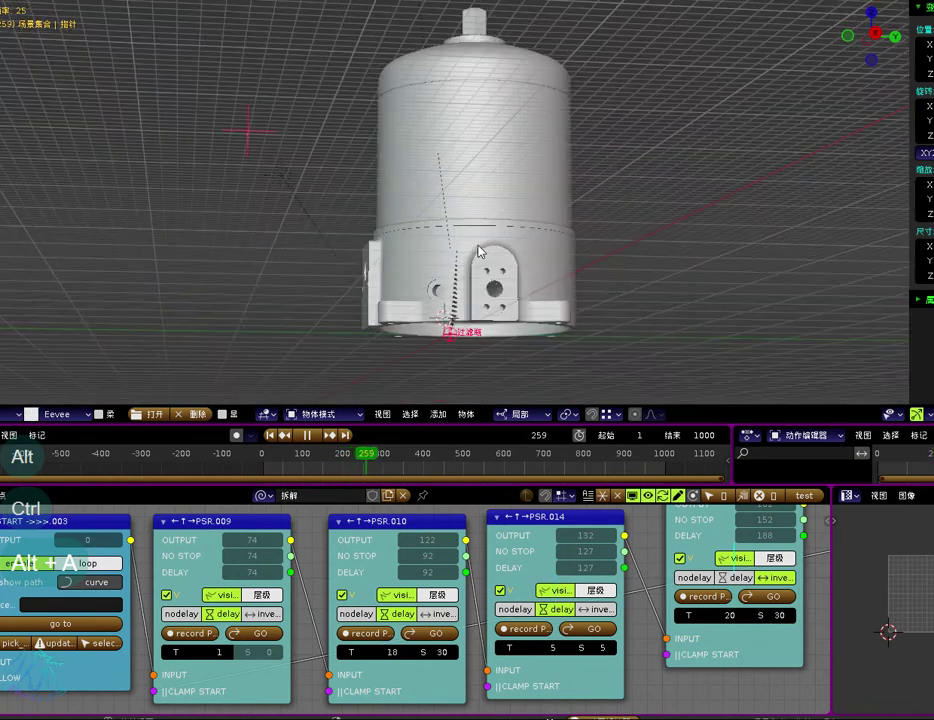
Step: Move the PSR.005 node at the end of the outer-parts chain slightly lower than the PSR.012 node
ctrl+middle_drag(677, 611, 500, 610)
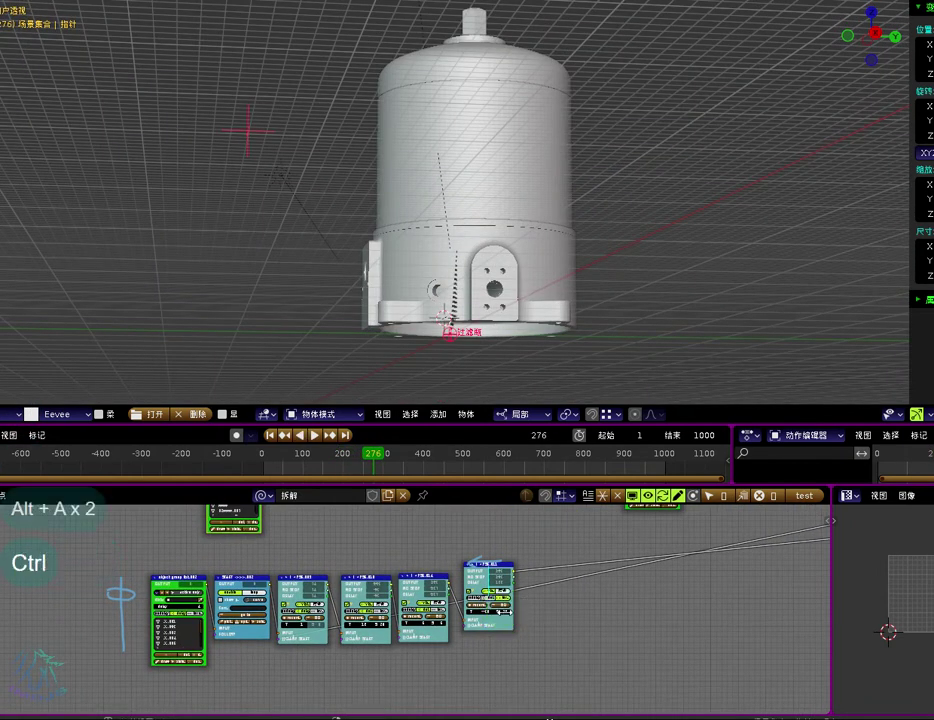
alt+middle_drag(509, 567, 425, 632)
ctrl+middle_drag(354, 611, 389, 613)
middle_drag(402, 561, 501, 621)
middle_drag(494, 581, 368, 595)
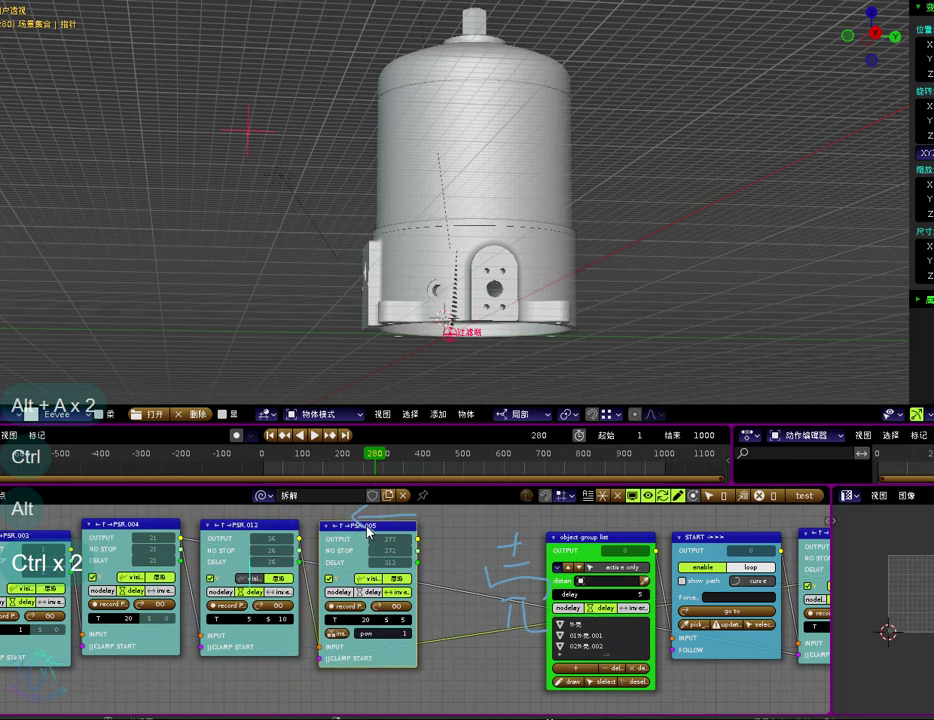
drag(368, 533, 371, 527)
middle_drag(371, 527, 0, 604)
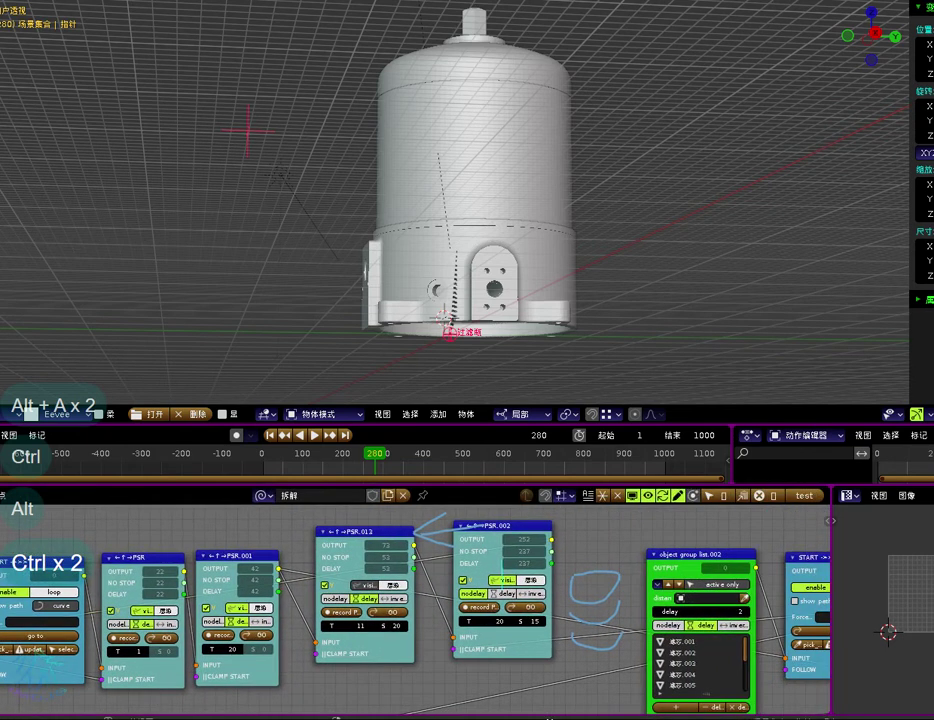
scroll(375, 634, down, 3)
middle_drag(142, 633, 413, 623)
drag(93, 571, 104, 629)
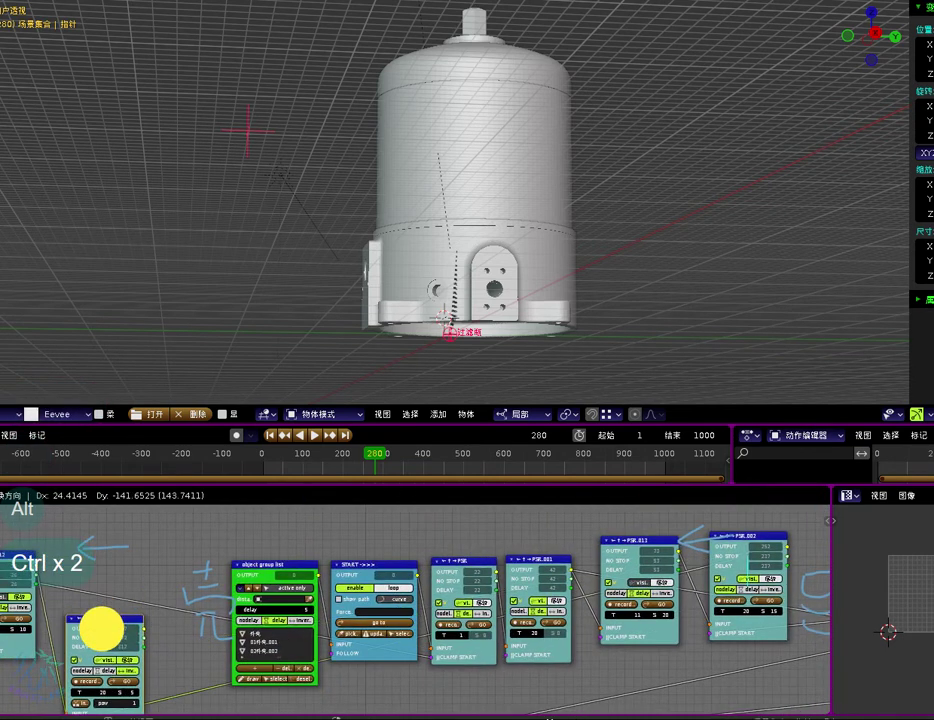
drag(105, 552, 106, 594)
Step: Set the S value of the shell chain's PSR.002 node to 5 and scrub the timeline to frame 339
middle_drag(534, 640, 221, 648)
ctrl+middle_drag(457, 652, 523, 652)
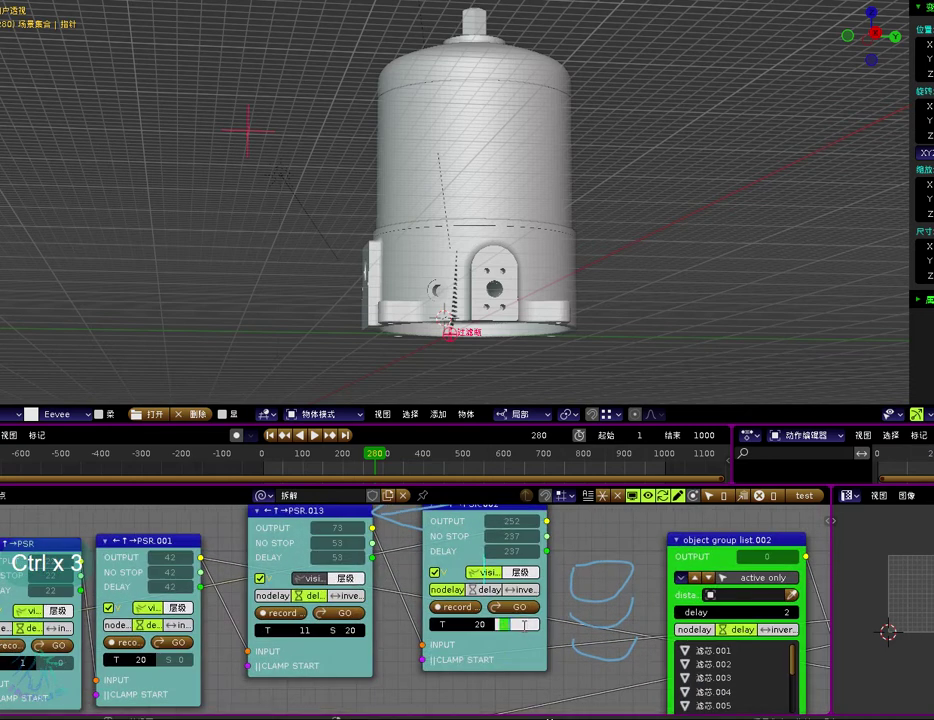
click(567, 658)
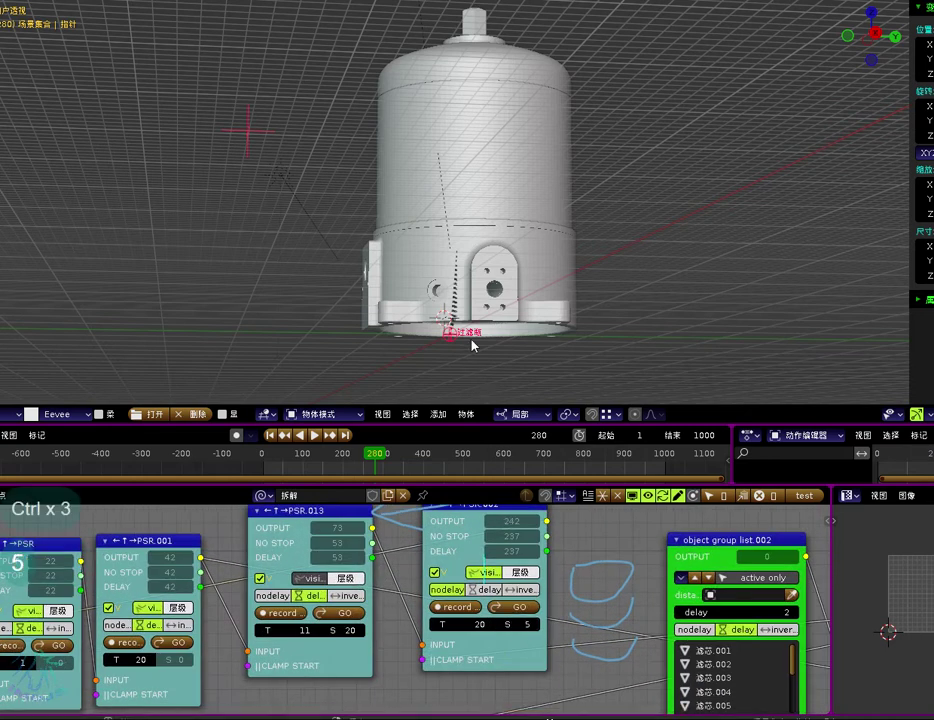
click(346, 435)
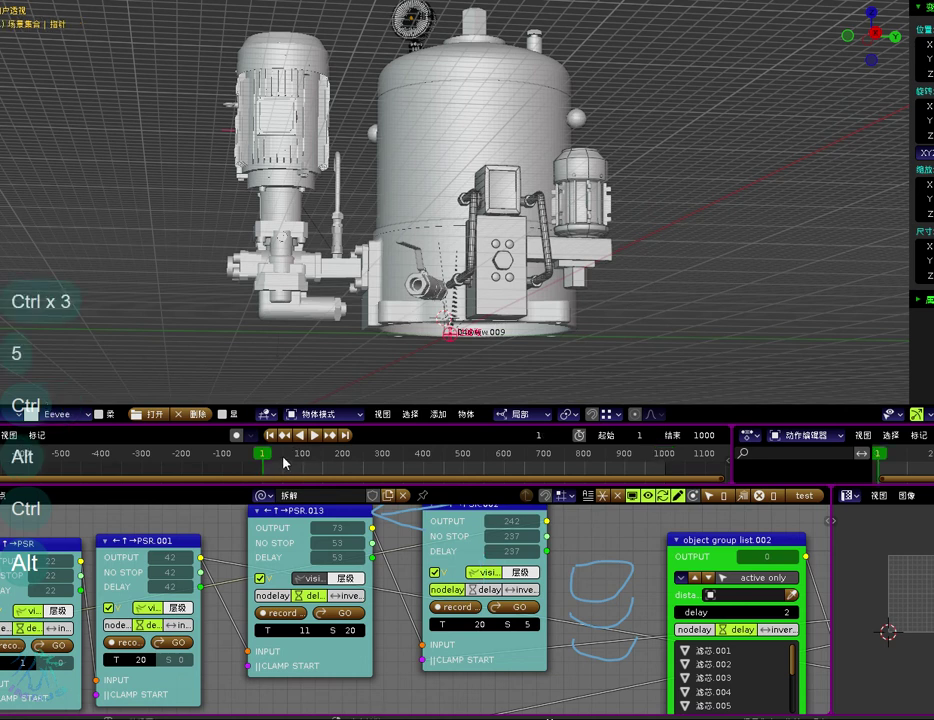
drag(284, 462, 398, 447)
Step: Set the delay of object group list.001 to 10 and scrub the timeline back to frame 0
scroll(304, 559, down, 4)
middle_drag(178, 570, 930, 543)
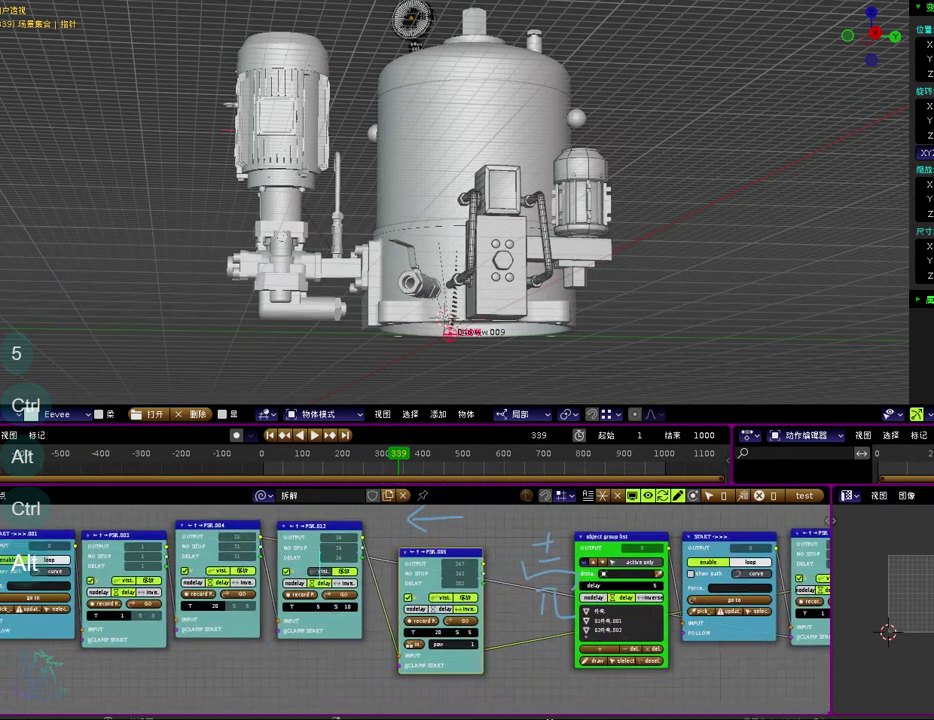
middle_drag(0, 539, 184, 537)
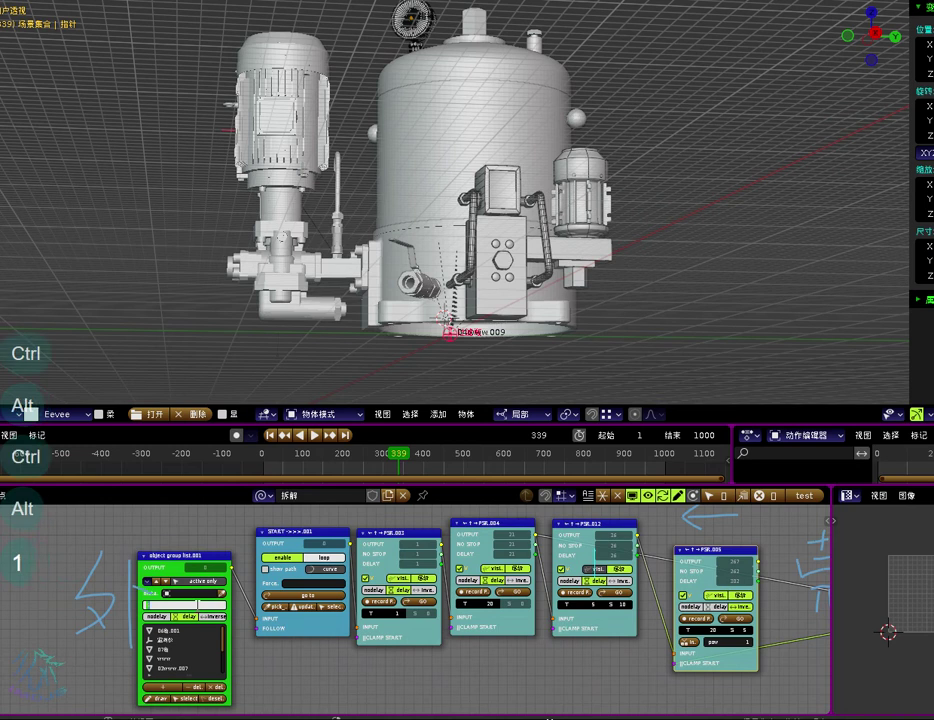
click(290, 649)
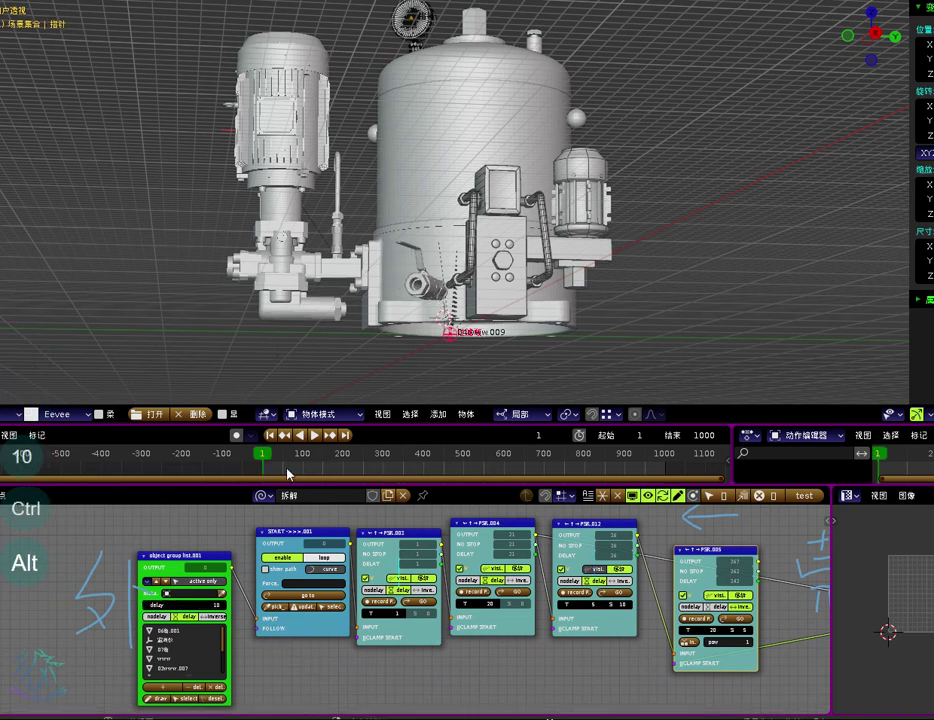
drag(268, 467, 245, 460)
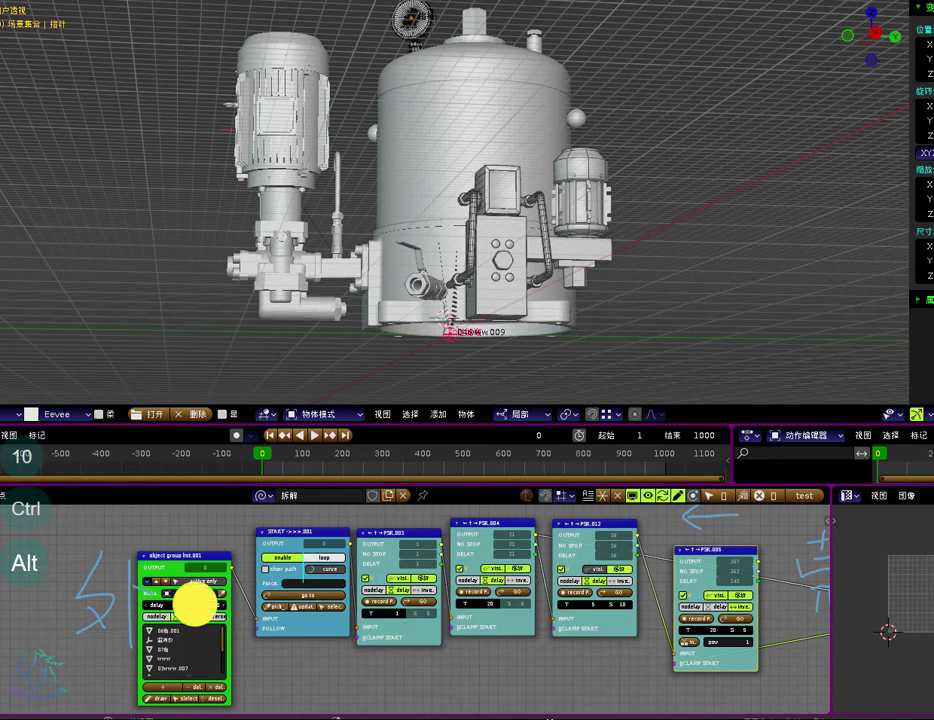
Step: Set the delay of object group list.001 to 15 and start playing the animation from the beginning
mouse_move(253, 466)
mouse_down()
mouse_move(277, 469)
mouse_move(250, 469)
mouse_move(262, 468)
mouse_up()
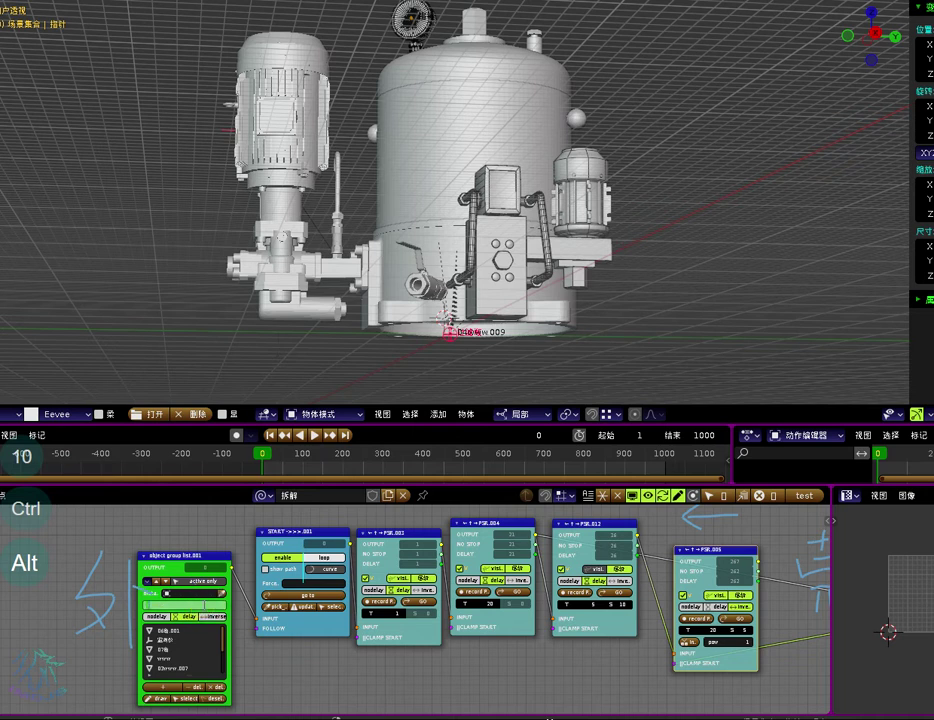
click(304, 664)
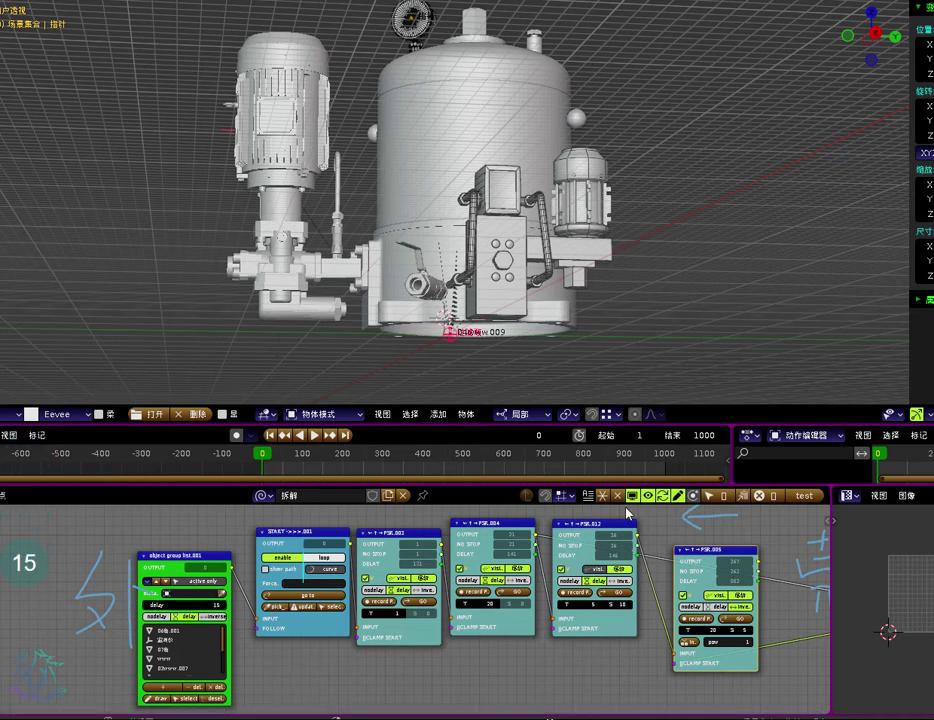
key(alt+a)
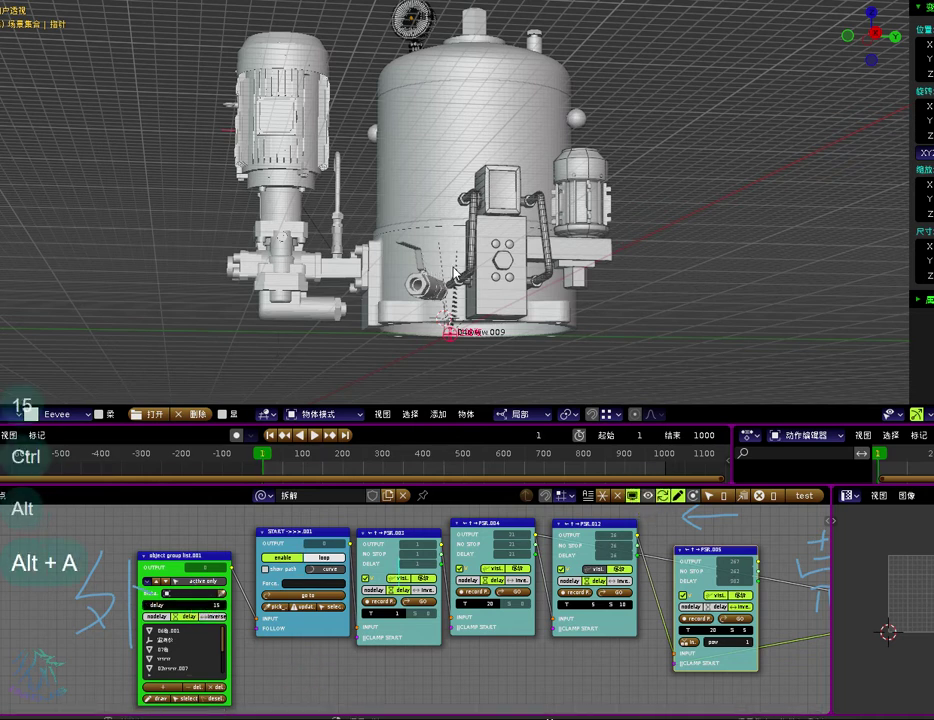
Step: Watch the playback of the machine assembling, look over the outer-parts and shell node chains, and stop at frame 498
scroll(459, 273, down, 1)
middle_drag(459, 273, 488, 333)
scroll(480, 250, down, 4)
scroll(488, 333, up, 2)
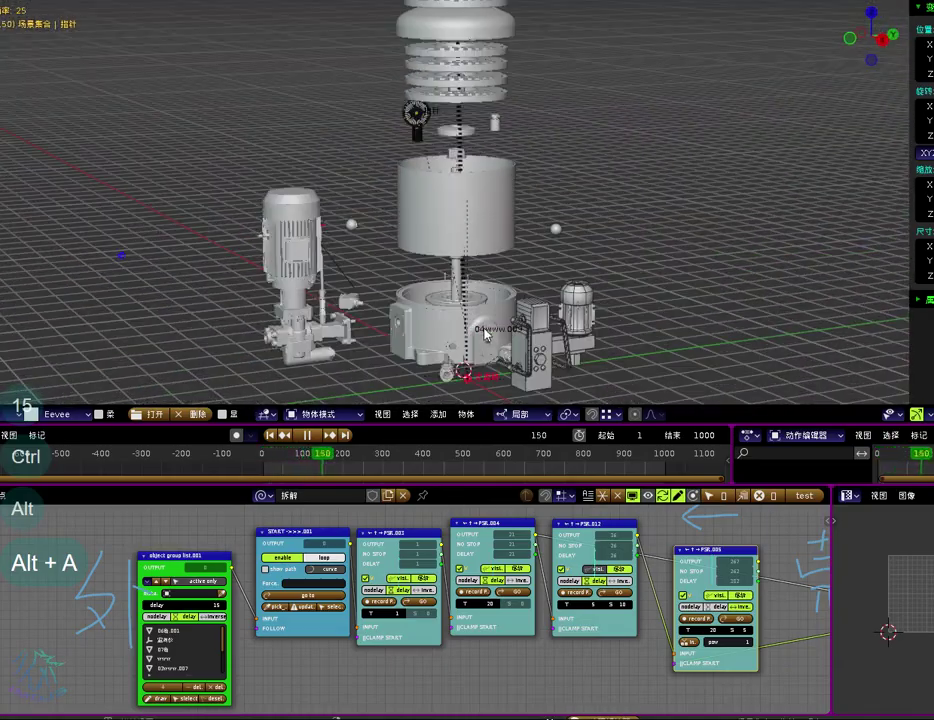
scroll(485, 300, up, 3)
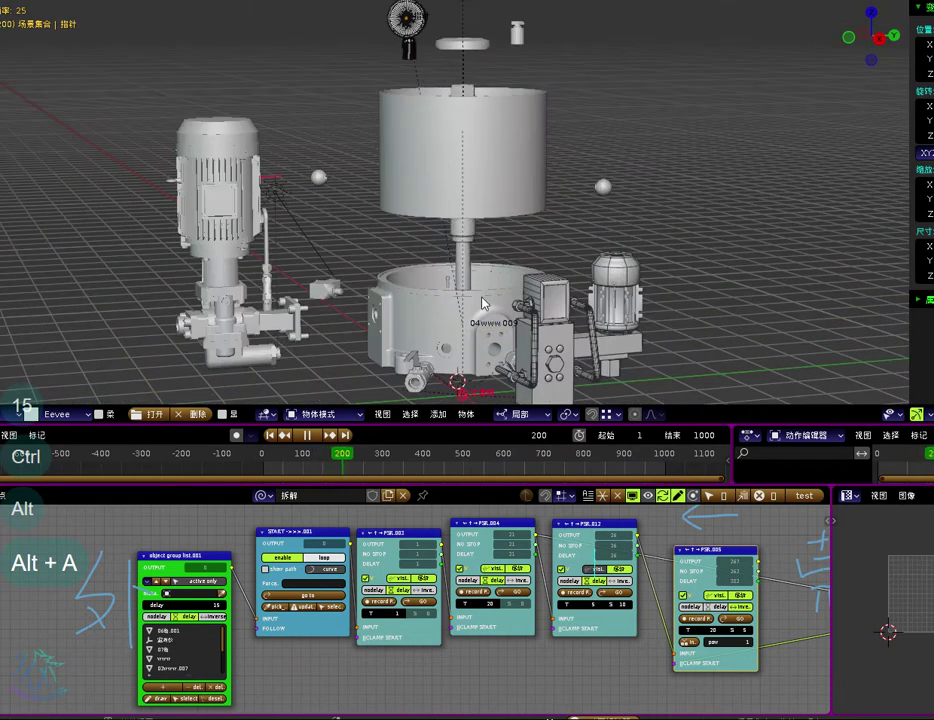
scroll(483, 303, down, 3)
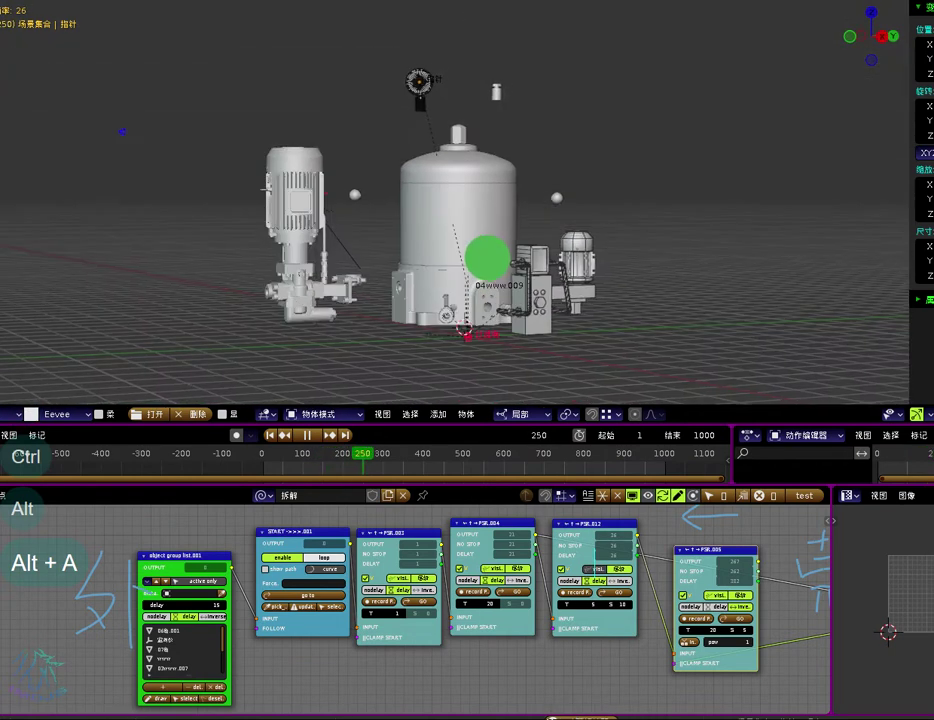
scroll(484, 262, up, 3)
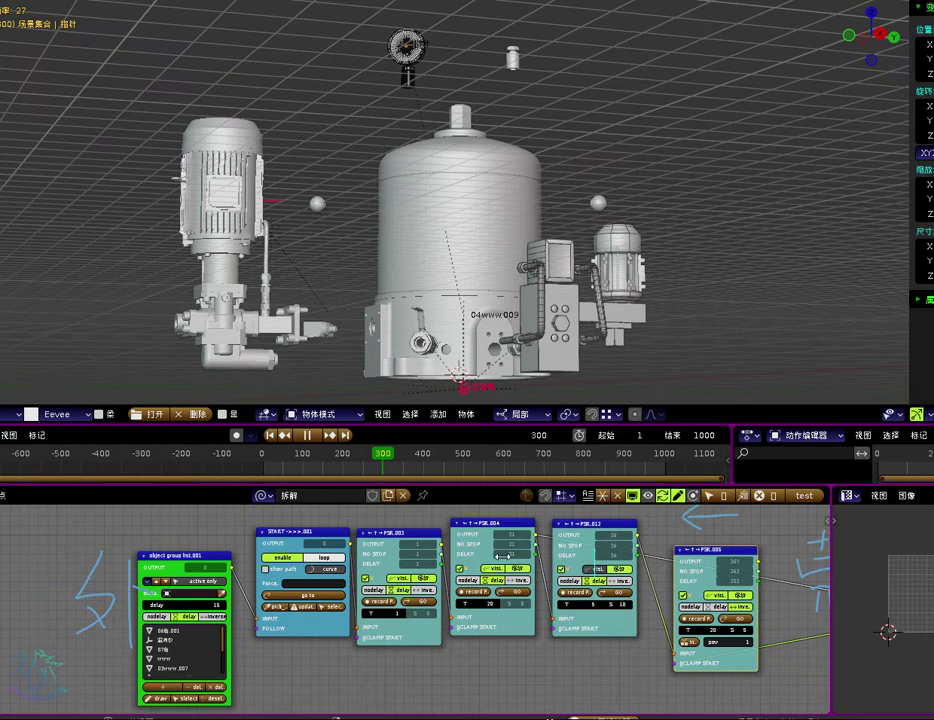
middle_drag(584, 577, 254, 582)
scroll(321, 617, down, 2)
scroll(325, 620, up, 3)
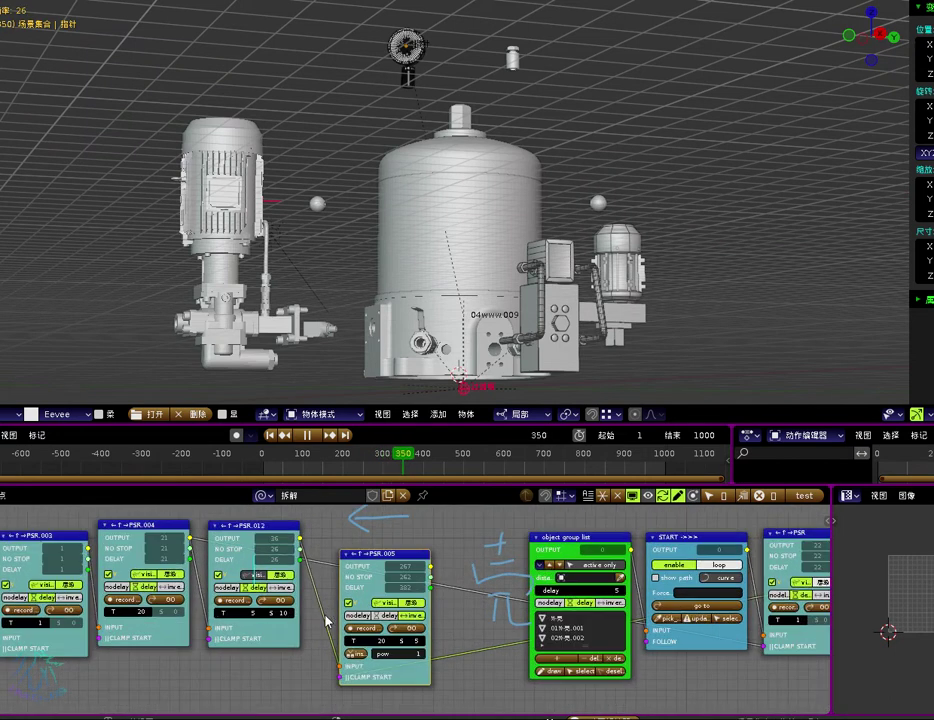
middle_drag(442, 580, 362, 557)
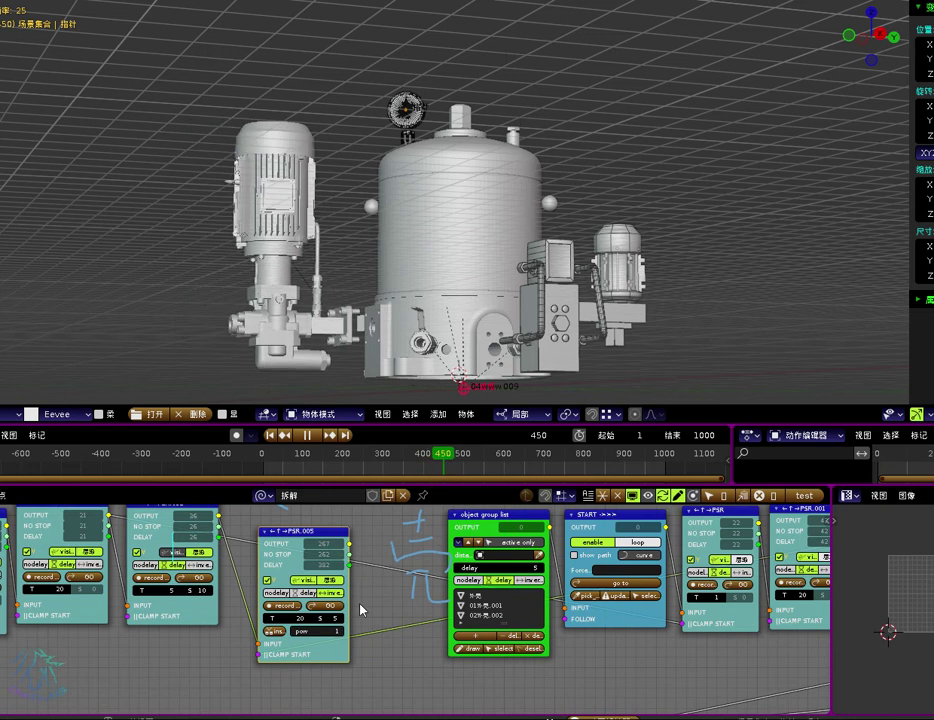
key(alt+a)
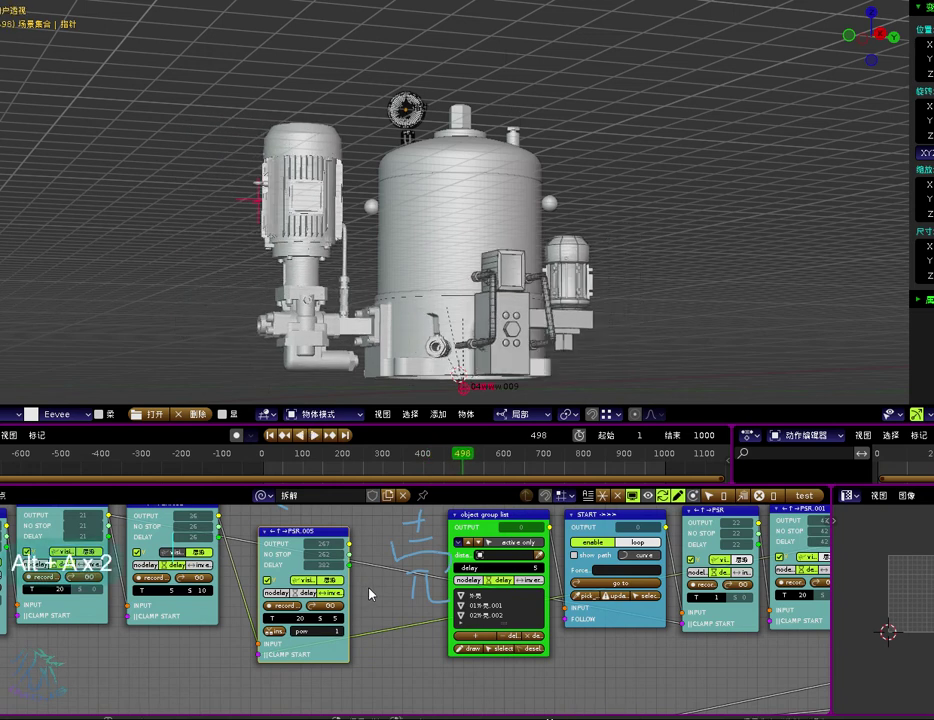
Step: Set the T value of the outer-parts chain's PSR.005 node to 10 and nudge the node slightly
click(293, 620)
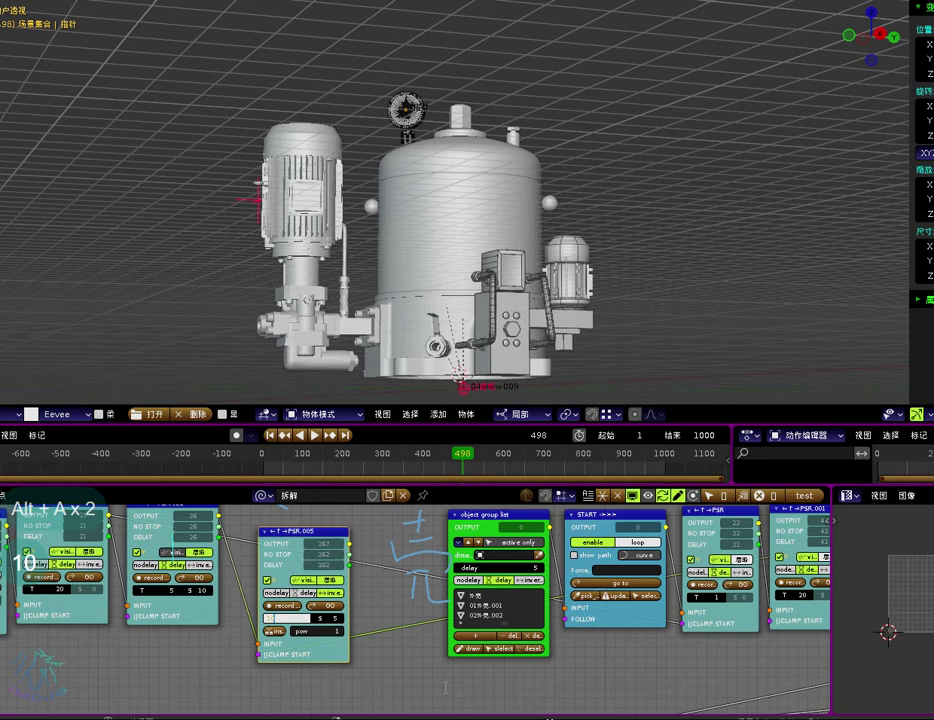
text(10)
key(Return)
middle_drag(427, 659, 310, 630)
click(250, 537)
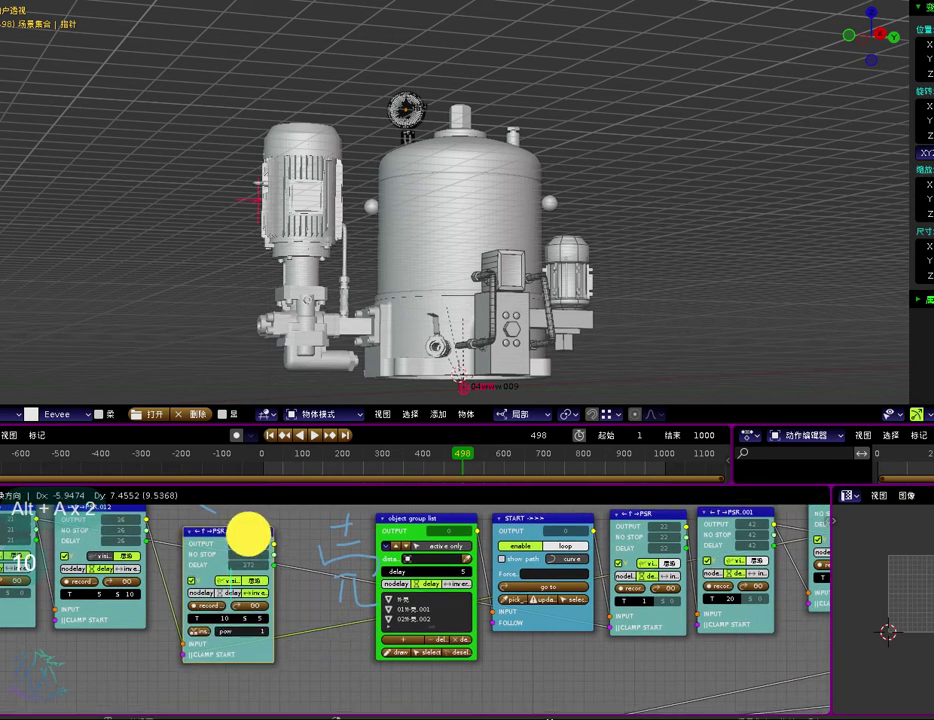
Step: Set the S value of the shell chain's PSR.002 node to 0
middle_drag(653, 615, 178, 668)
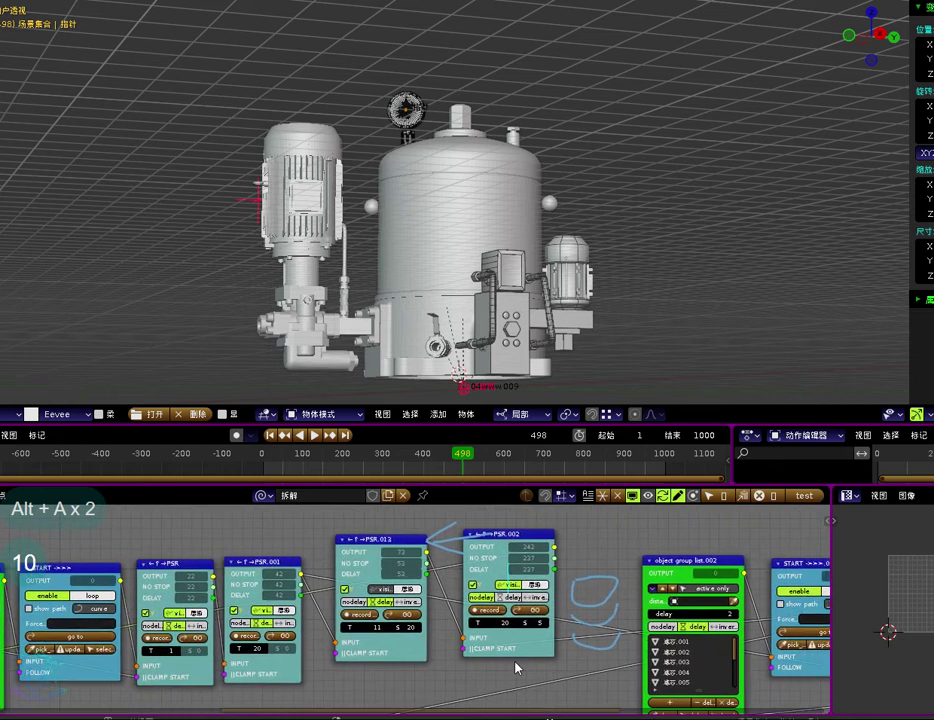
scroll(565, 668, up, 1)
scroll(312, 620, down, 1)
middle_drag(310, 617, 446, 614)
drag(667, 618, 652, 618)
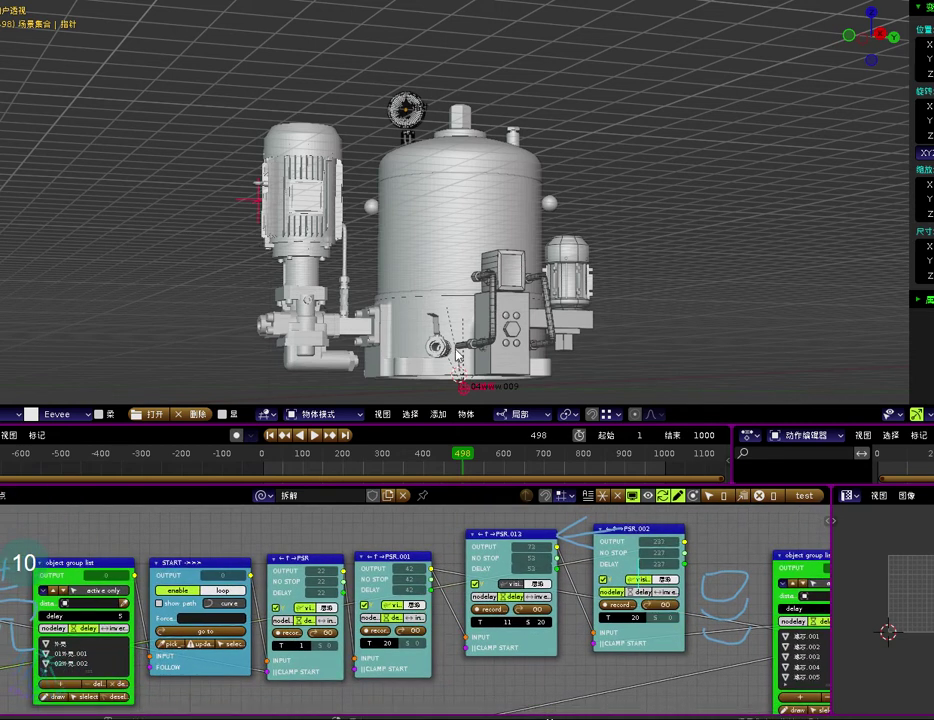
Step: Scrub through the timeline, turn on the animated object visibility and replay the animation
drag(266, 476, 460, 468)
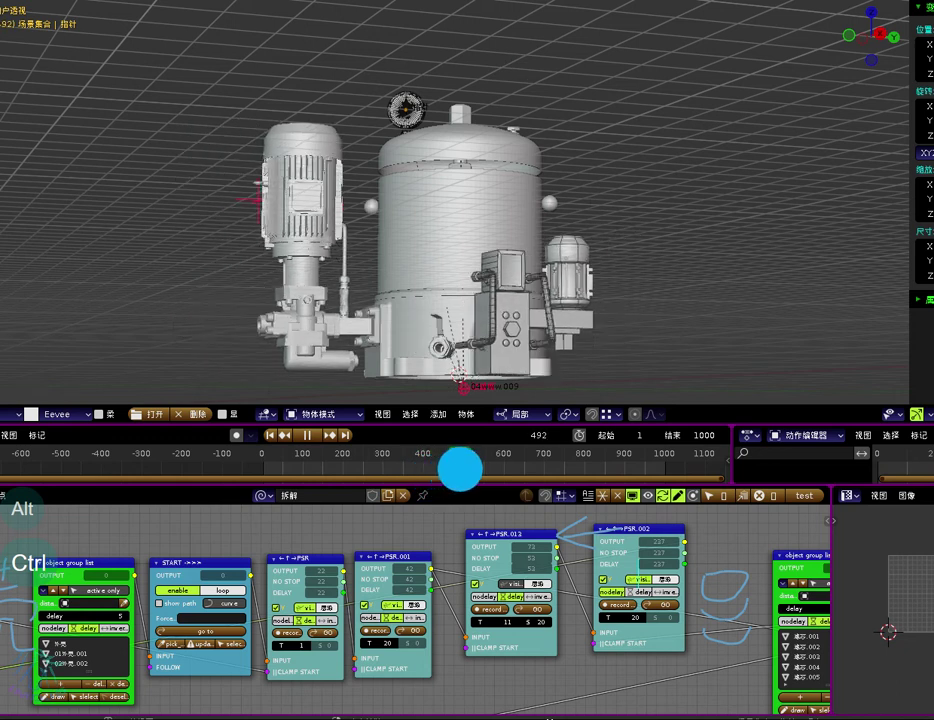
click(648, 499)
scroll(486, 302, down, 3)
middle_drag(488, 303, 469, 293)
key(alt+a)
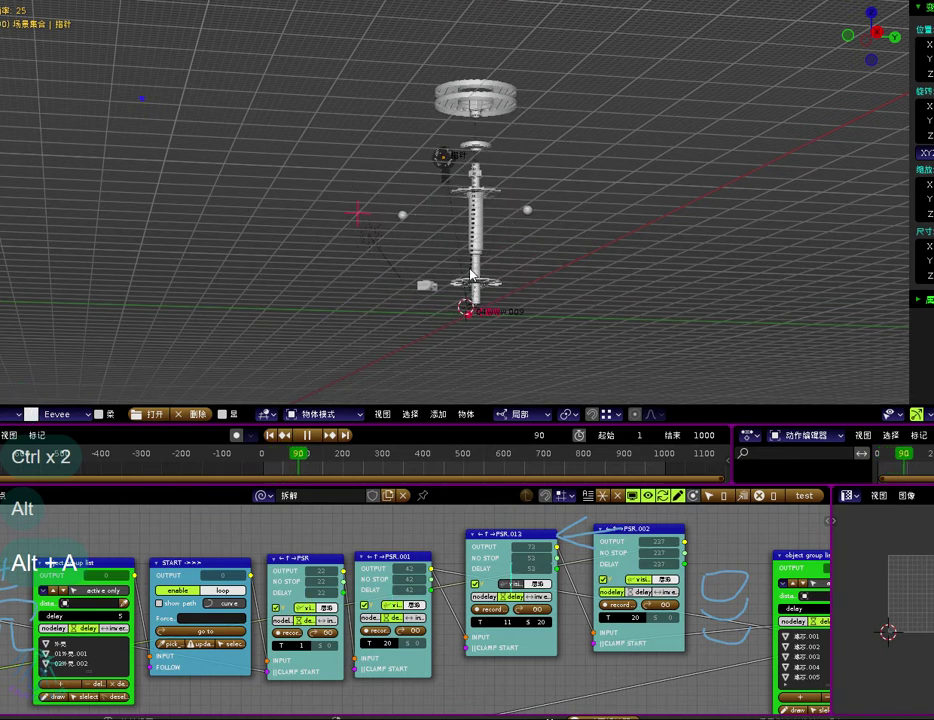
Step: Watch the shaft parts, housing and outer parts come together in the playback, and stop it at frame 482
scroll(476, 277, up, 3)
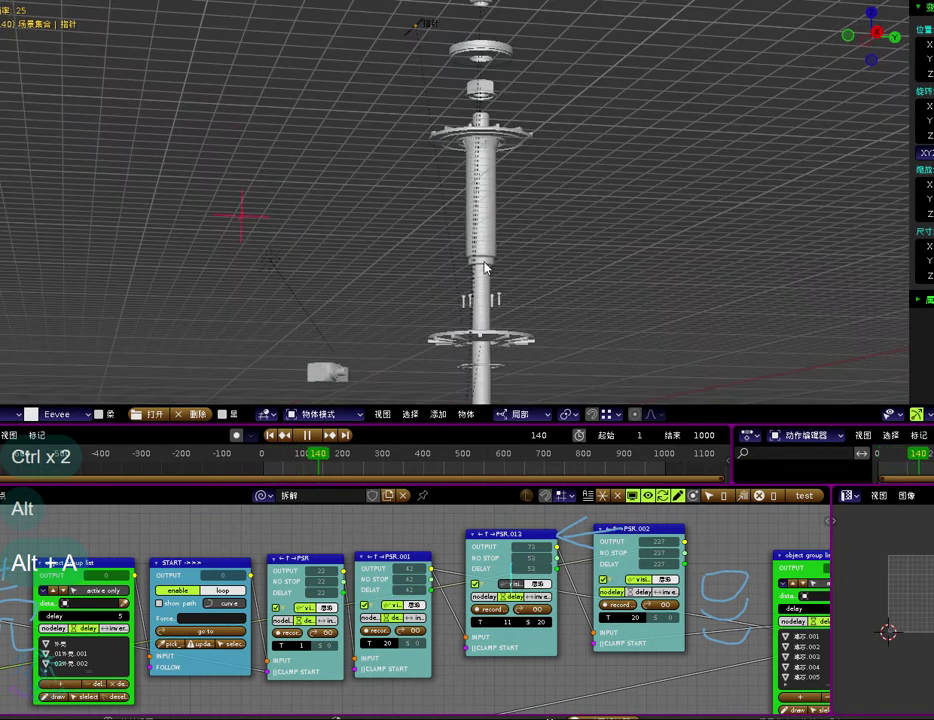
middle_drag(494, 291, 453, 283)
scroll(478, 280, up, 3)
scroll(455, 270, down, 8)
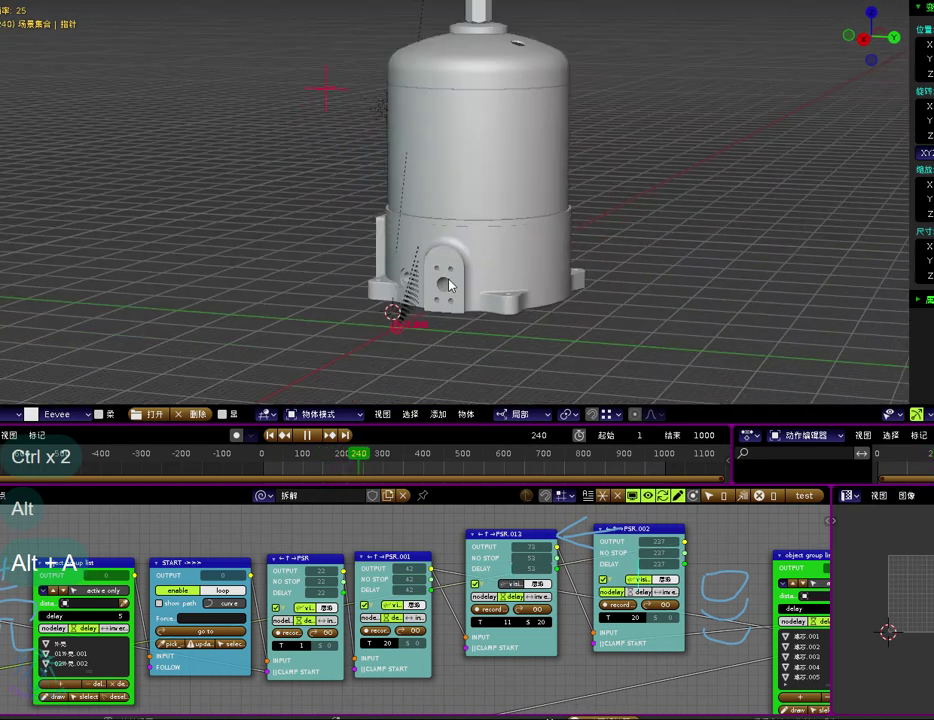
middle_drag(458, 237, 437, 252)
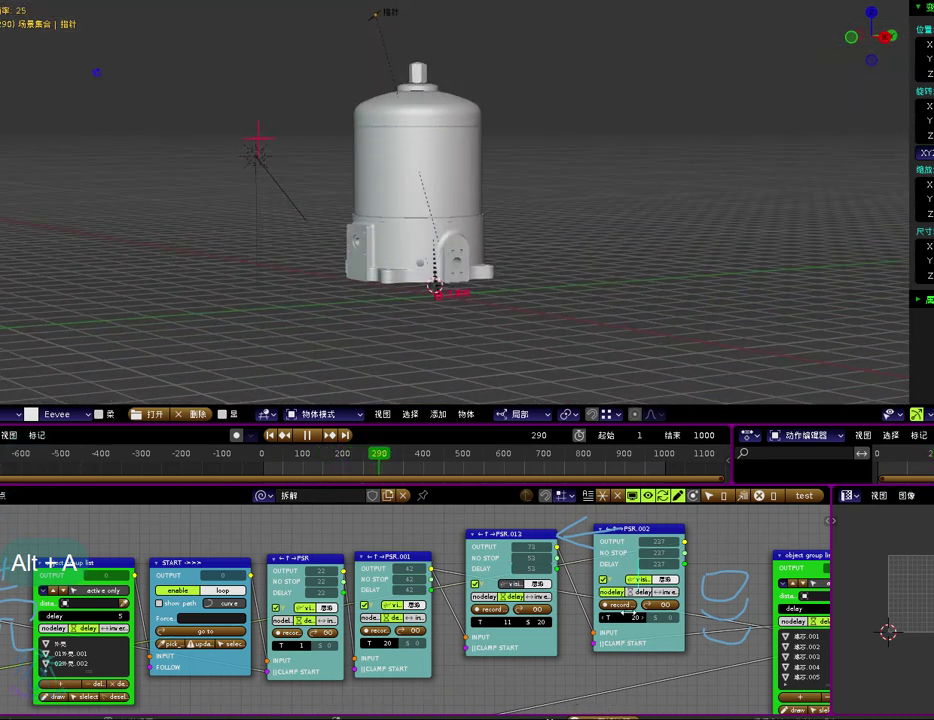
ctrl+middle_drag(628, 614, 435, 607)
middle_drag(360, 621, 456, 599)
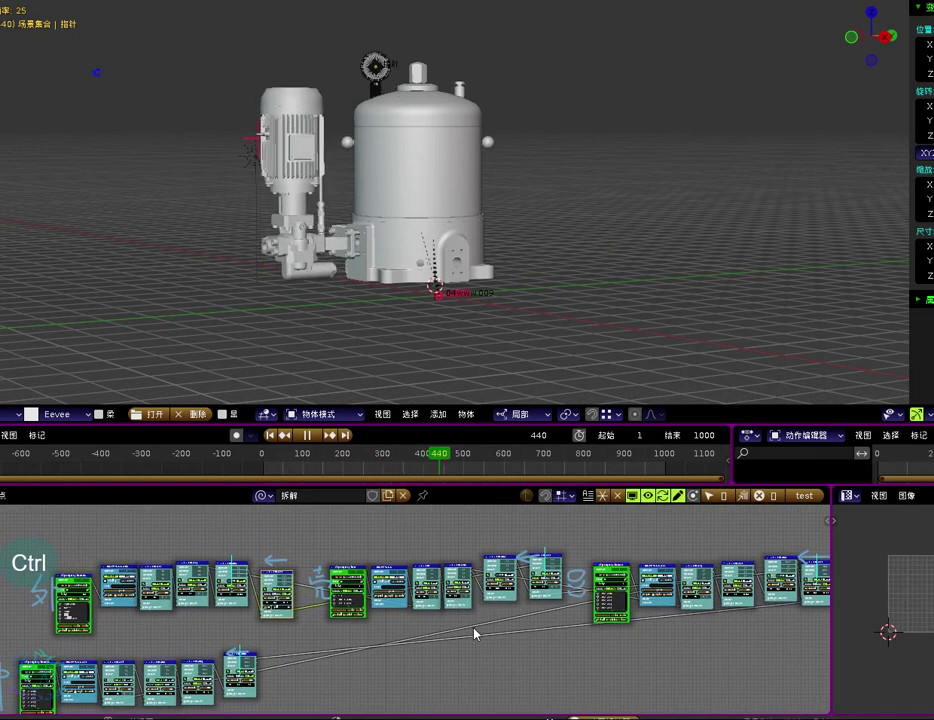
key(alt+a)
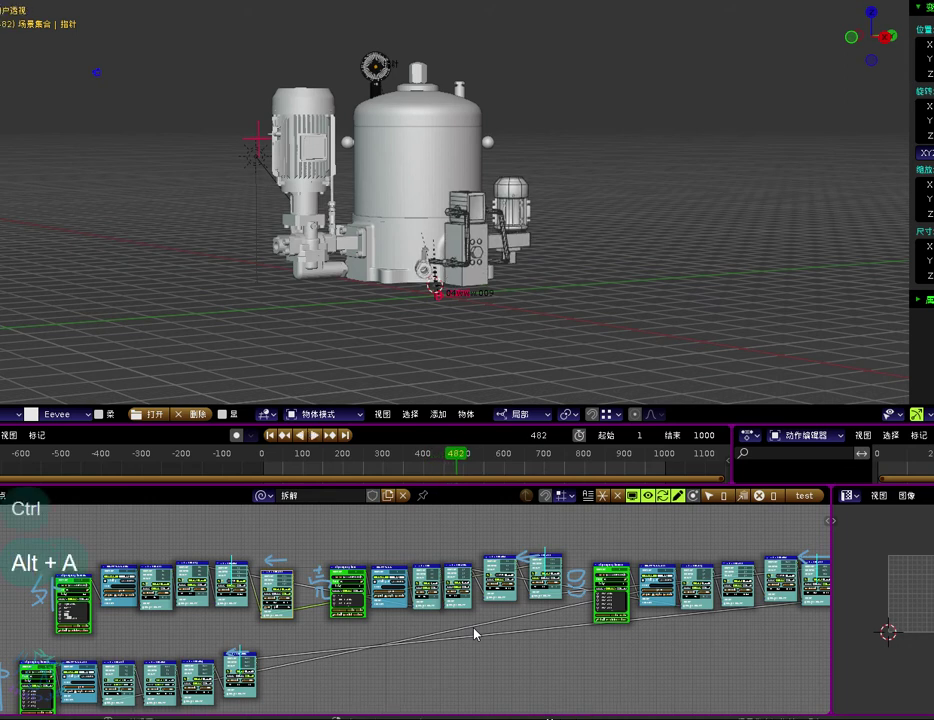
Step: Rewire the PSR.005 node's input from the shell chain to the output of the PSR.012 node
ctrl+middle_drag(475, 632, 807, 632)
middle_drag(323, 650, 425, 647)
scroll(425, 646, up, 5)
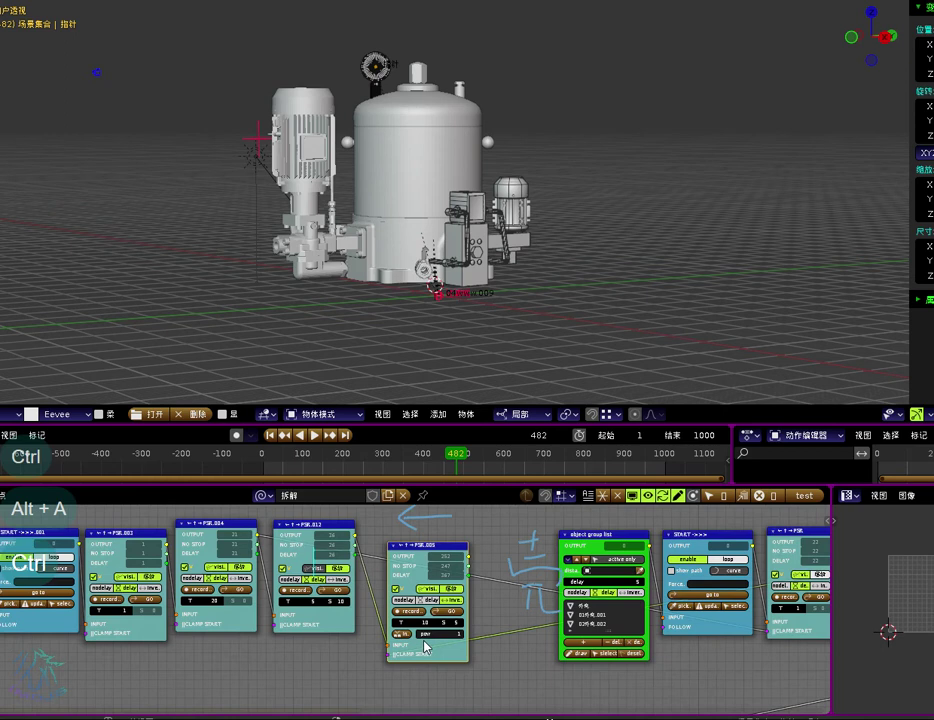
middle_drag(373, 580, 393, 590)
mouse_move(437, 550)
mouse_down()
mouse_move(464, 570)
mouse_move(428, 538)
mouse_up()
click(546, 671)
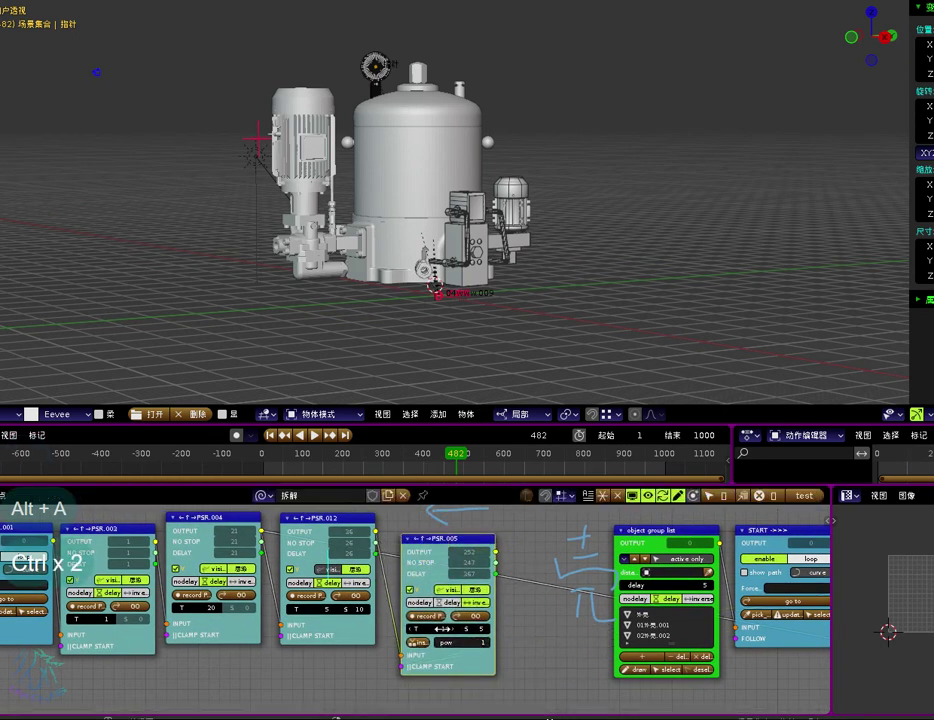
click(526, 649)
Step: Return to the first frame, select all objects in the scene and scrub the timeline back to frame 0
click(269, 435)
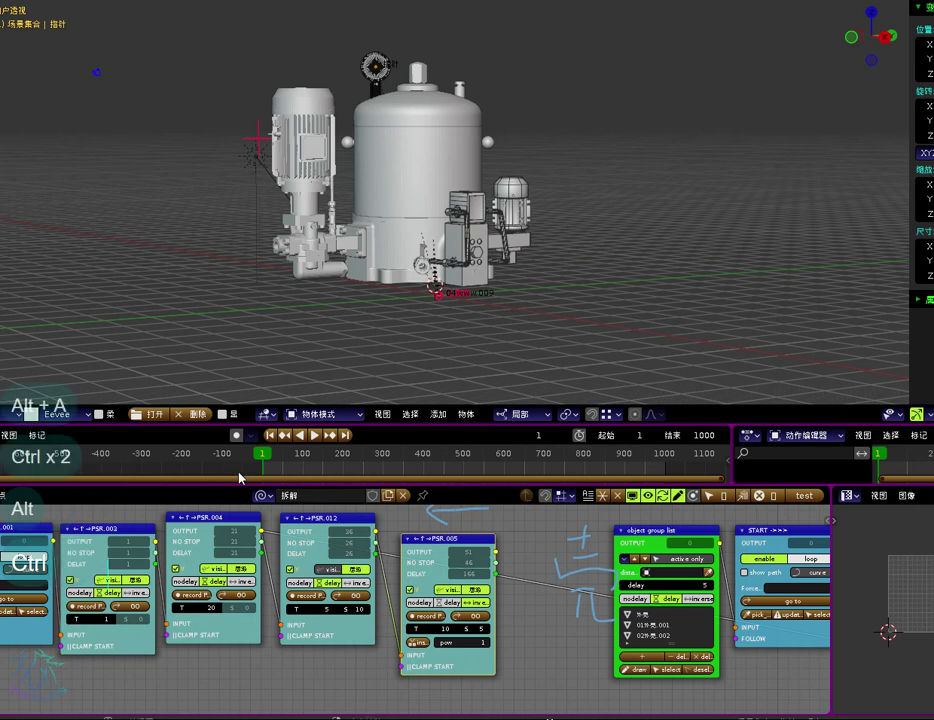
mouse_move(264, 466)
mouse_down()
mouse_move(377, 479)
mouse_move(250, 470)
mouse_move(312, 470)
mouse_move(265, 455)
mouse_up()
key(ctrl+a)
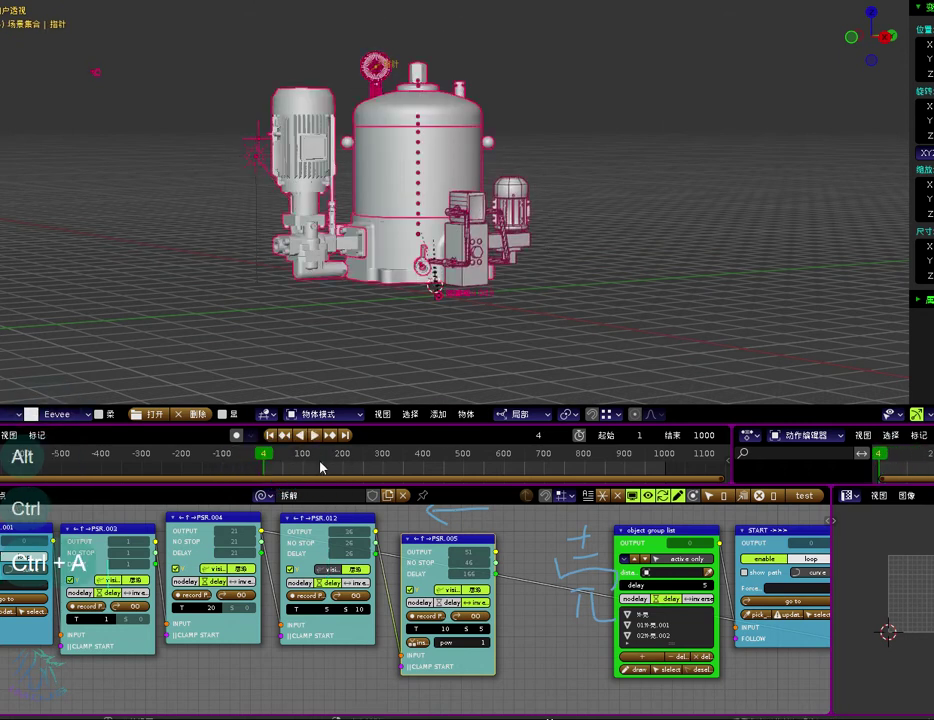
drag(321, 467, 251, 459)
Step: Set the T value of the shell chain's PSR.002 node to 5
scroll(497, 607, up, 2)
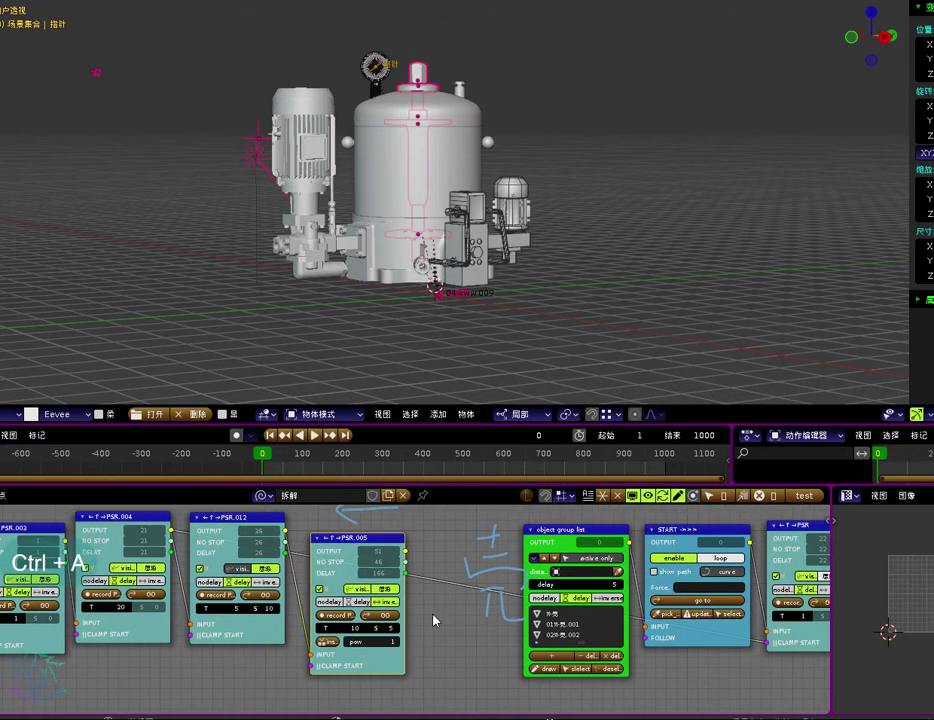
scroll(480, 627, down, 3)
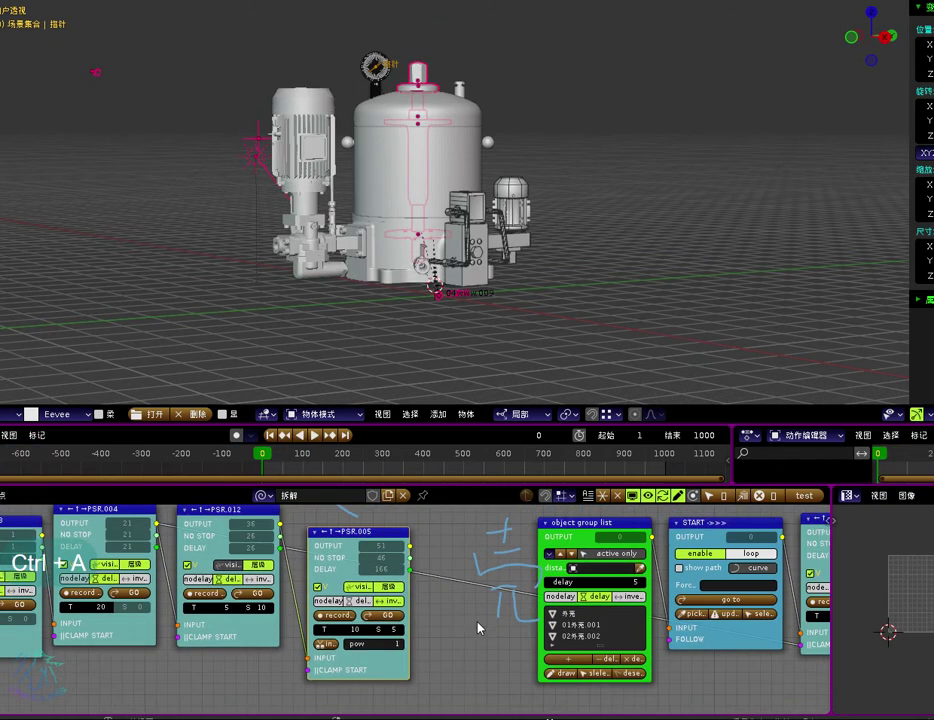
middle_drag(480, 625, 253, 637)
scroll(253, 637, down, 2)
middle_drag(552, 621, 486, 642)
scroll(486, 642, up, 3)
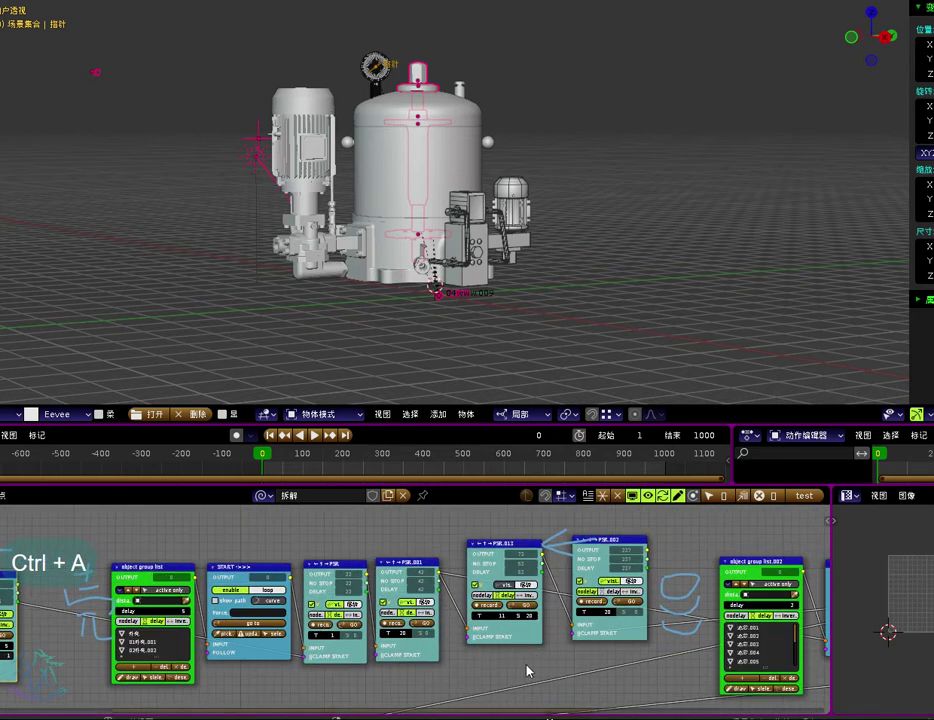
middle_drag(528, 671, 548, 667)
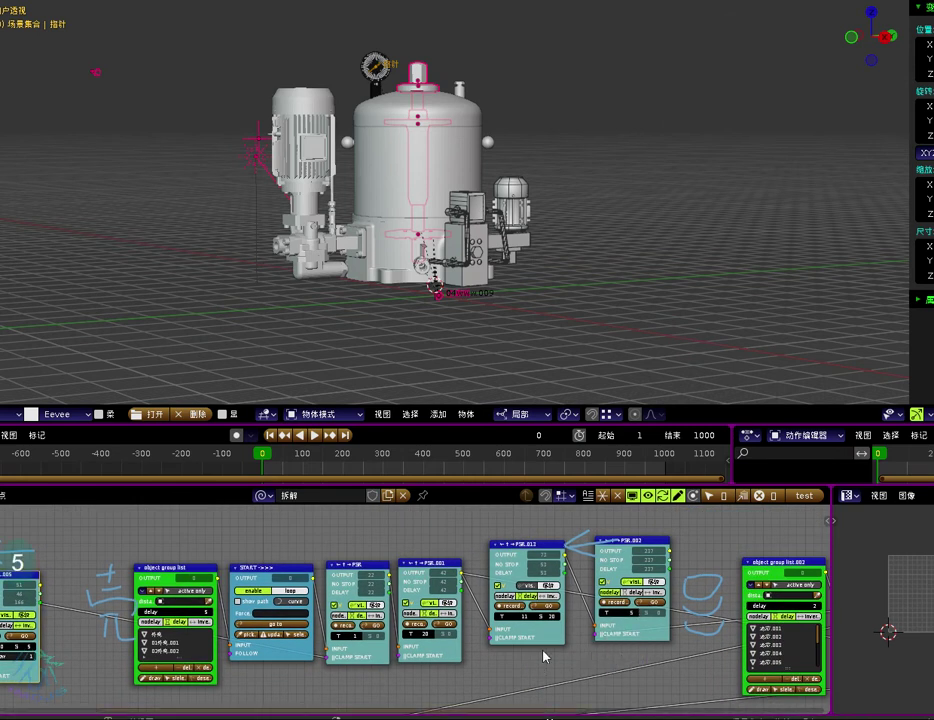
Step: Connect the output of the shell chain's PSR.002 node to the input of the PSR.005 node
scroll(530, 658, down, 1)
middle_drag(524, 658, 591, 647)
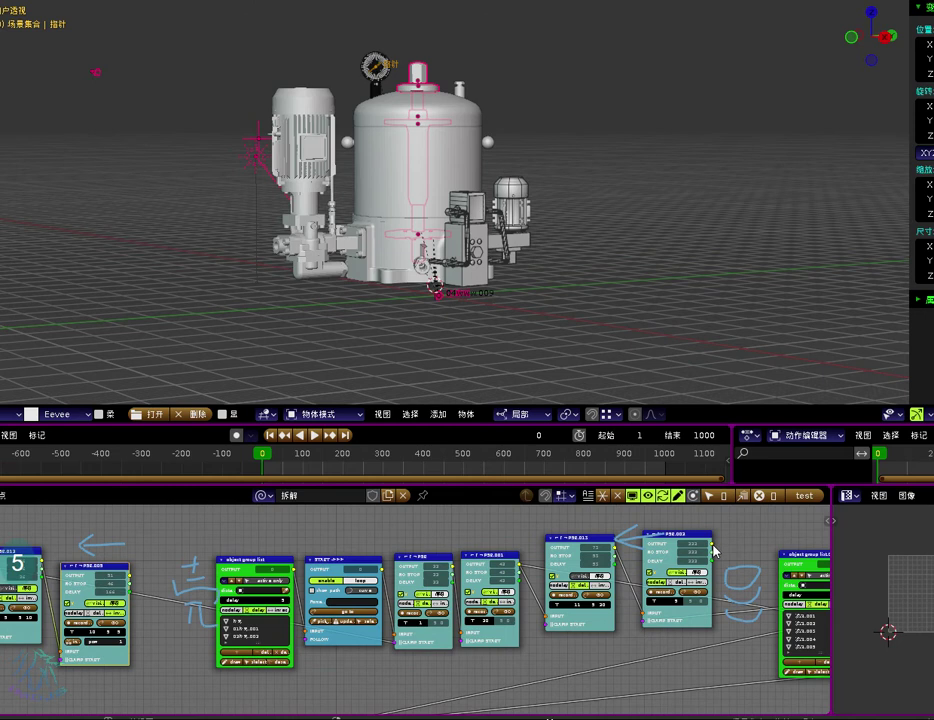
drag(711, 544, 60, 658)
middle_drag(132, 660, 313, 646)
scroll(315, 640, up, 4)
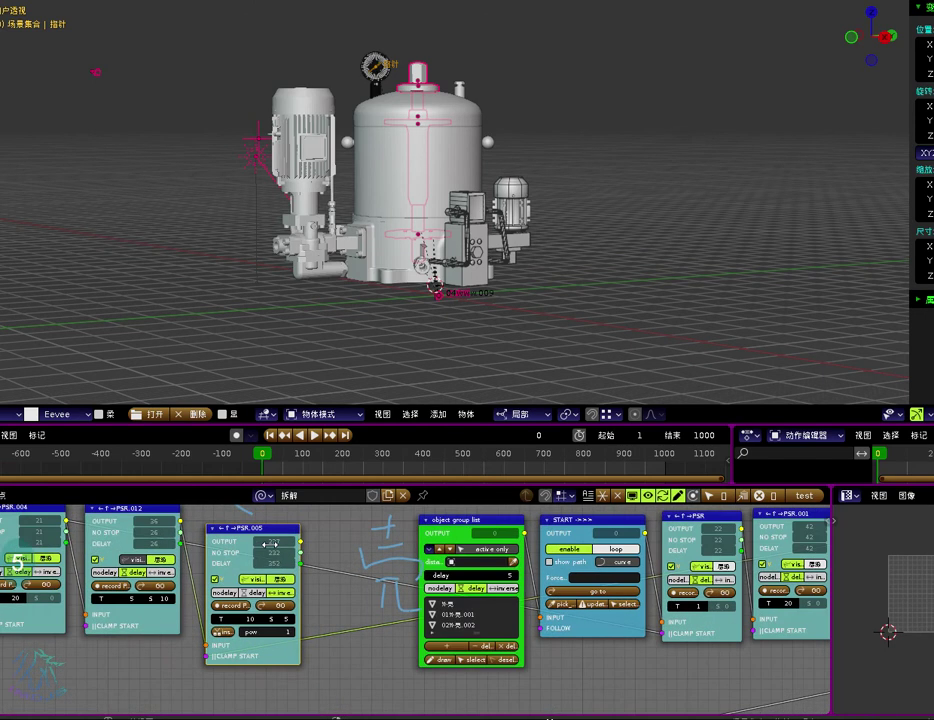
Step: Play the disassembly animation and scrub the timeline between frames 181 and 457 to examine the timing of the shell and filter parts
key(alt+a)
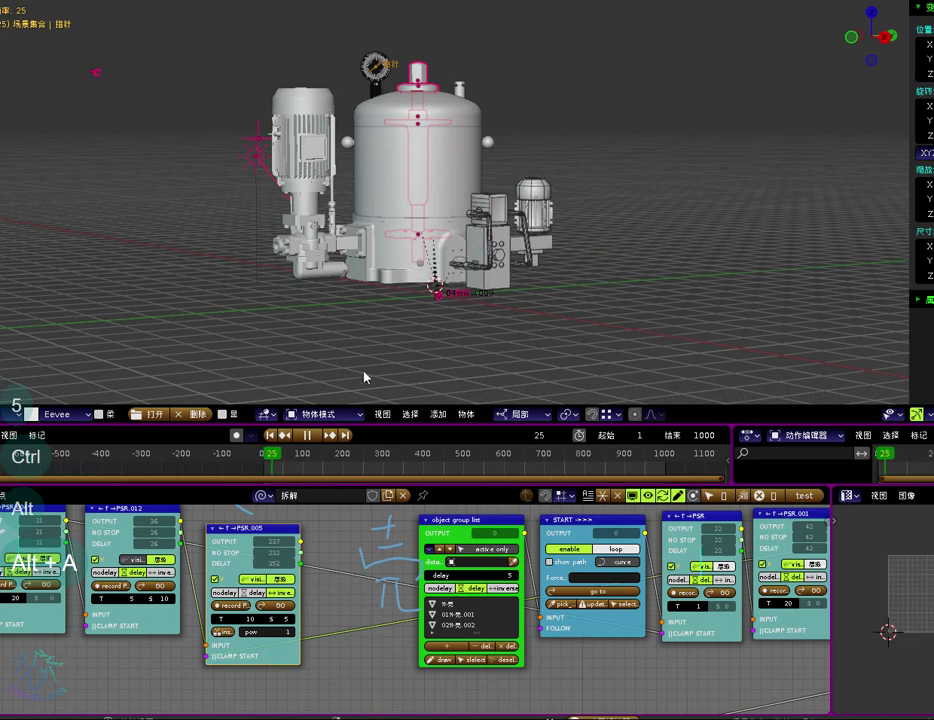
click(292, 462)
drag(292, 462, 353, 470)
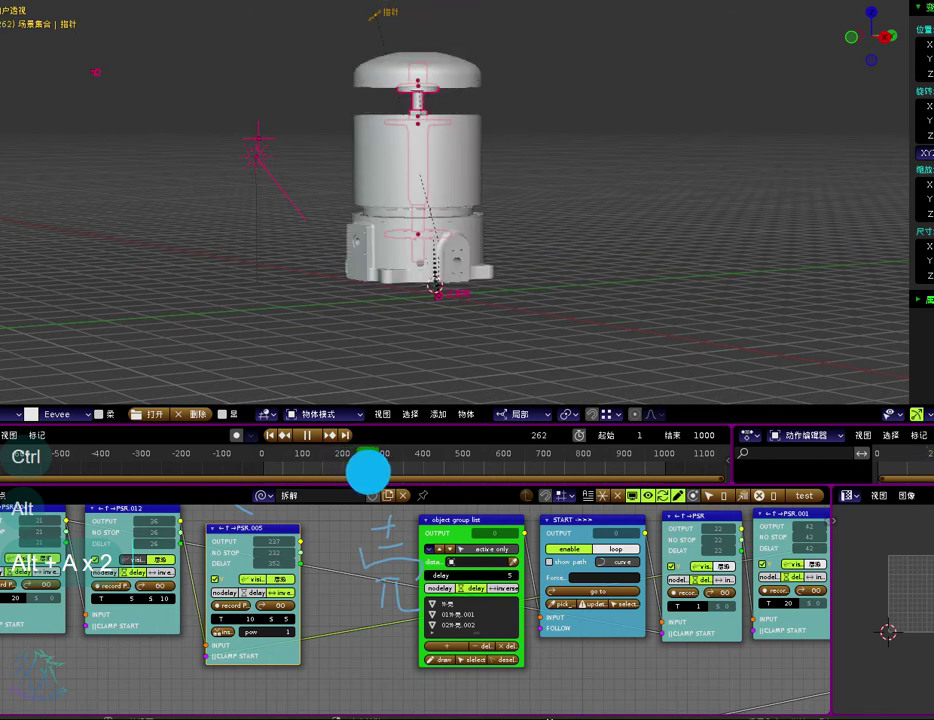
drag(368, 470, 346, 472)
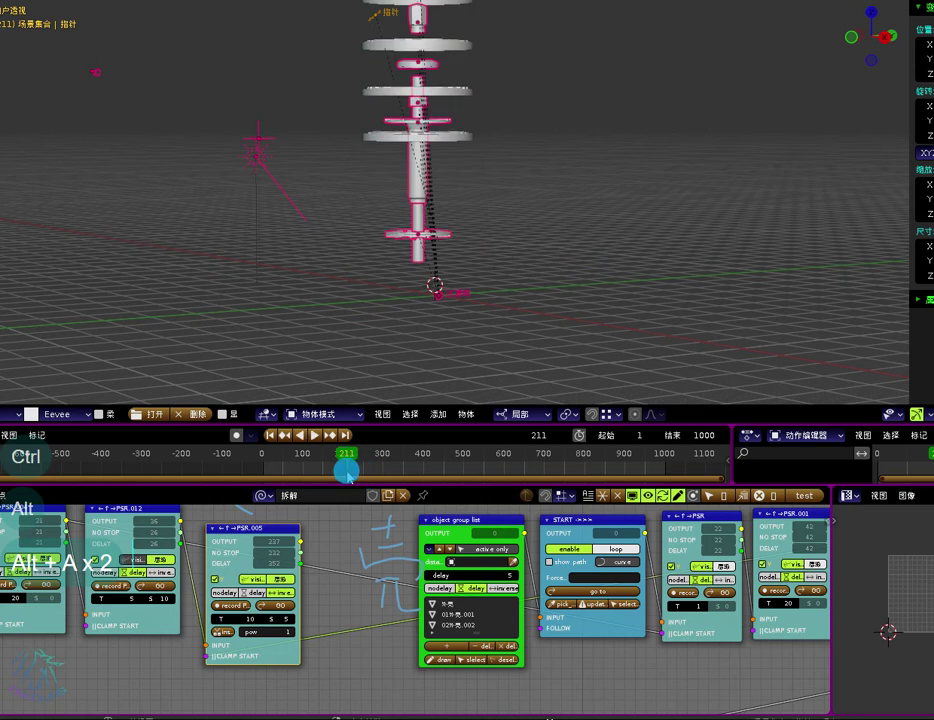
click(245, 618)
key(alt+a)
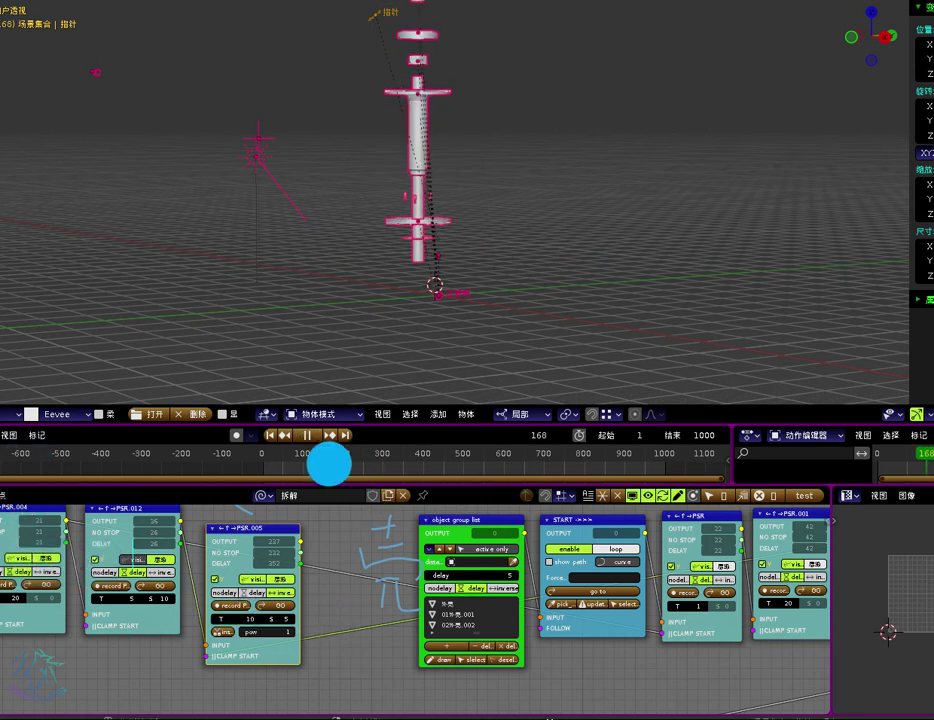
drag(401, 478, 446, 470)
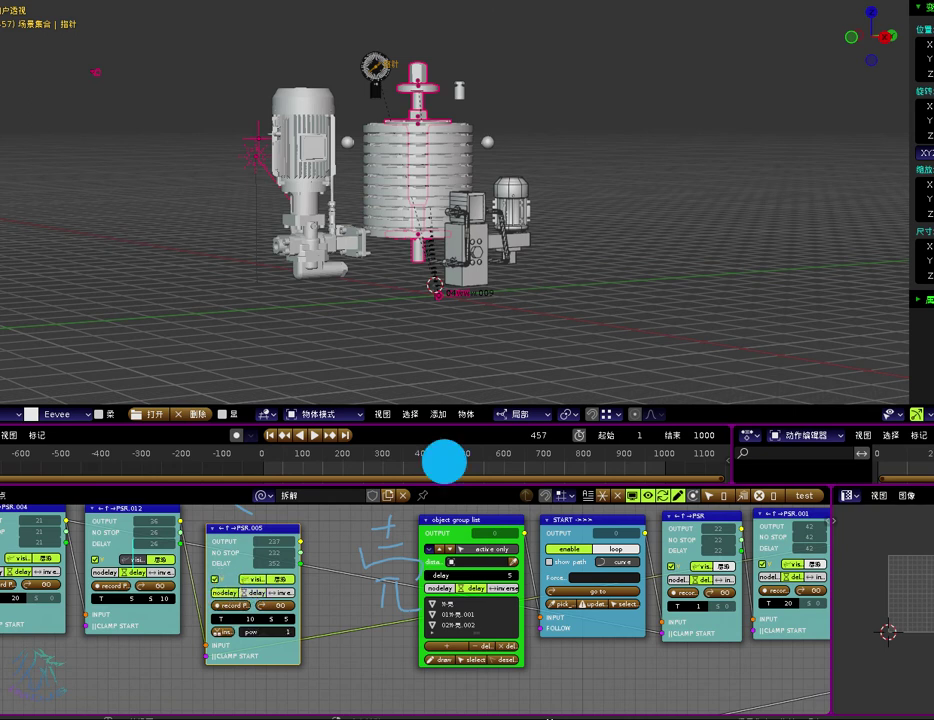
drag(444, 462, 358, 451)
scroll(297, 604, up, 1)
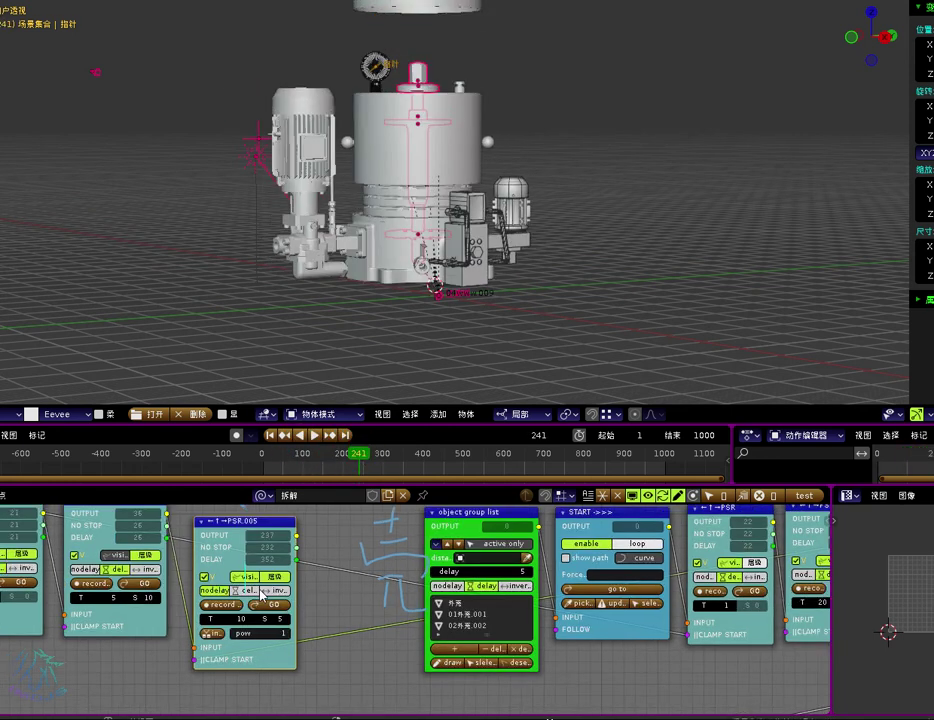
mouse_move(338, 466)
mouse_down()
mouse_move(250, 468)
mouse_move(377, 456)
mouse_move(334, 456)
mouse_up()
Step: Set the shell chain's PSR.002 node to a T value of 10 and an S value of 20
ctrl+scroll(302, 570, right, 10)
scroll(389, 635, down, 4)
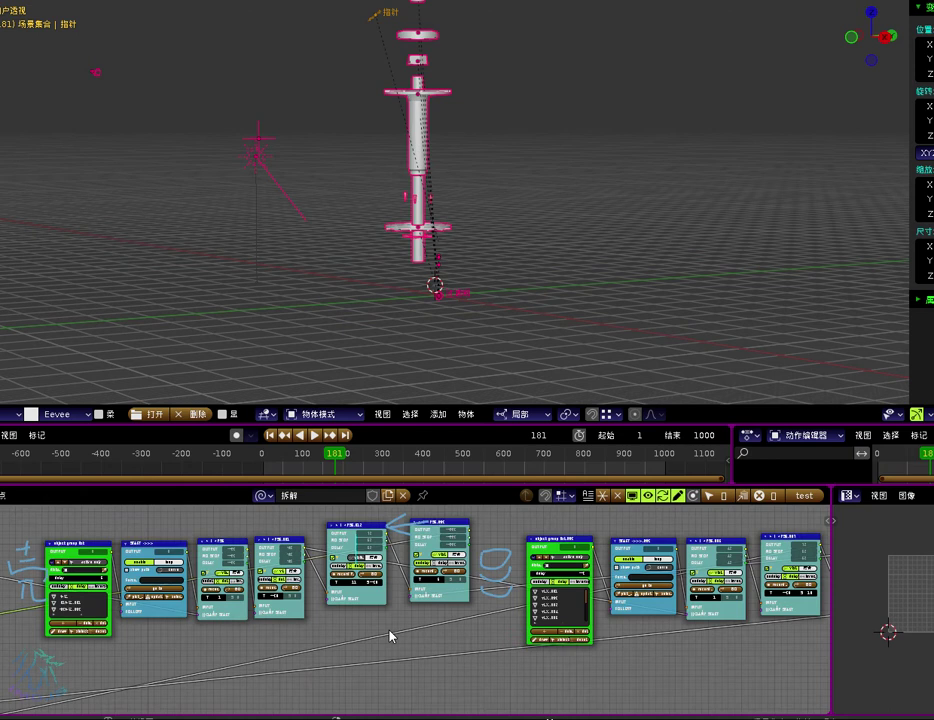
middle_drag(390, 634, 334, 634)
ctrl+middle_drag(346, 612, 432, 572)
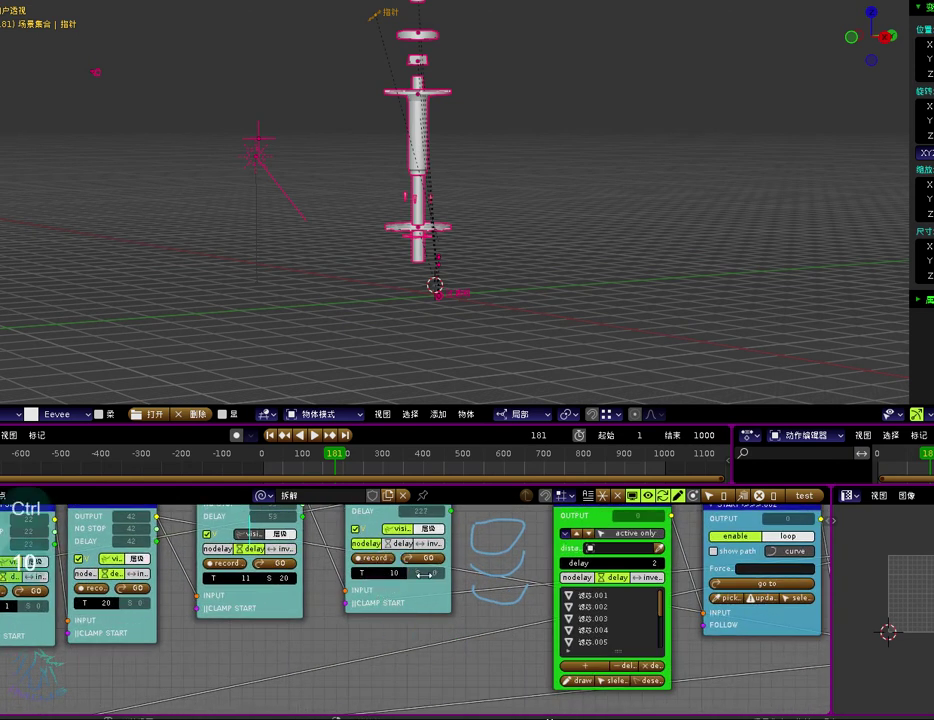
ctrl+middle_drag(425, 618, 347, 538)
Step: Replay the animation from an earlier frame and examine the reassembly timing against the shell and outer-part node chains
drag(335, 463, 240, 463)
key(alt+a)
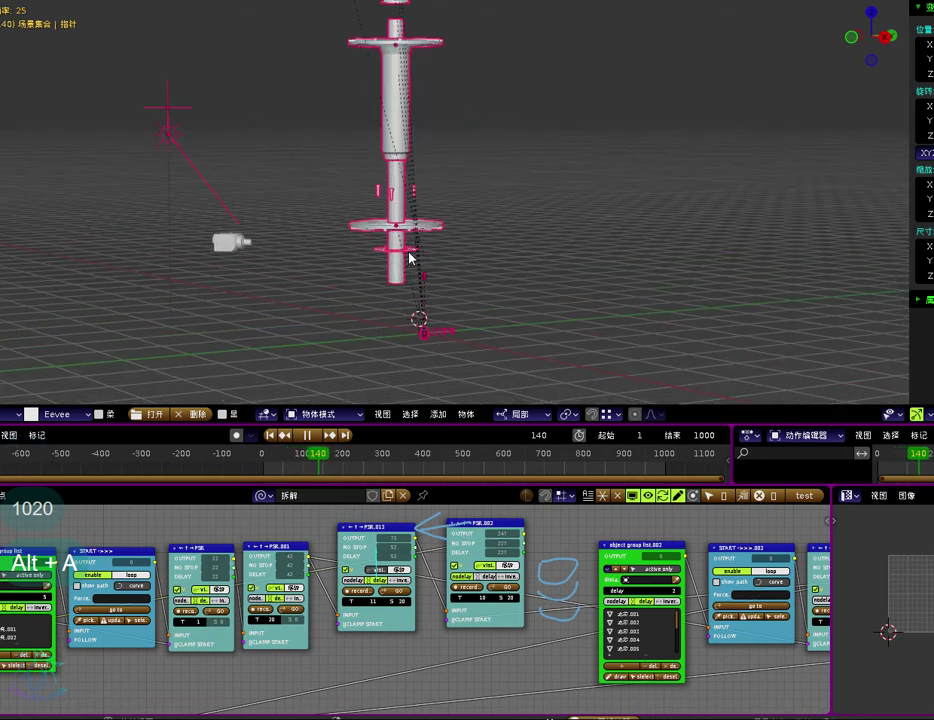
scroll(242, 635, down, 4)
middle_drag(152, 630, 592, 605)
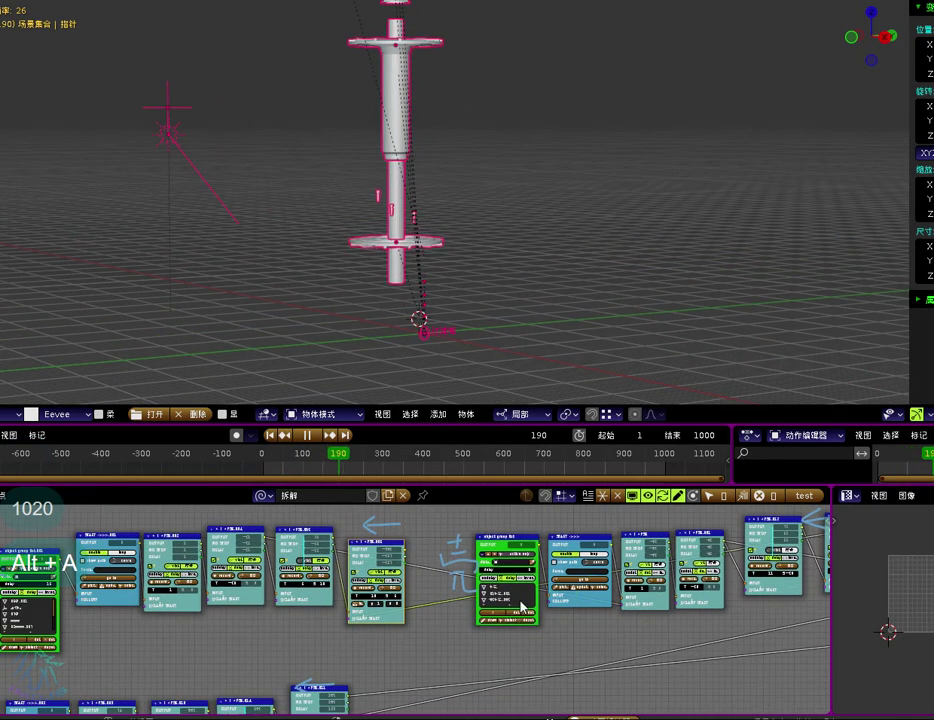
middle_drag(320, 600, 404, 603)
middle_drag(413, 600, 363, 600)
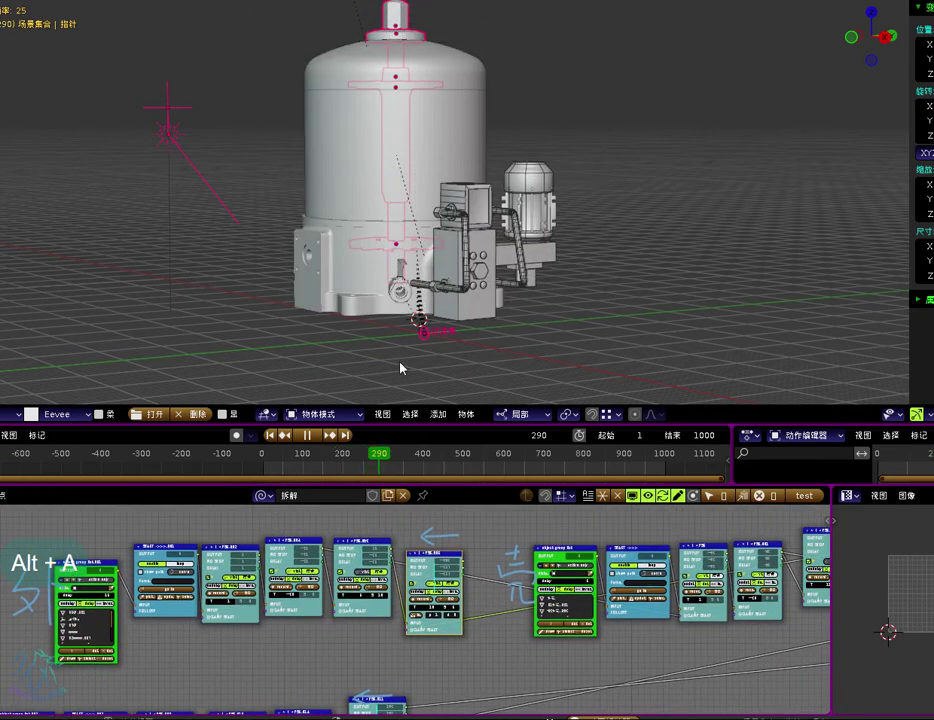
middle_drag(400, 368, 381, 318)
Step: Set the delay of the outer parts' object group list.001 node to 5
middle_drag(75, 605, 358, 608)
scroll(358, 606, up, 6)
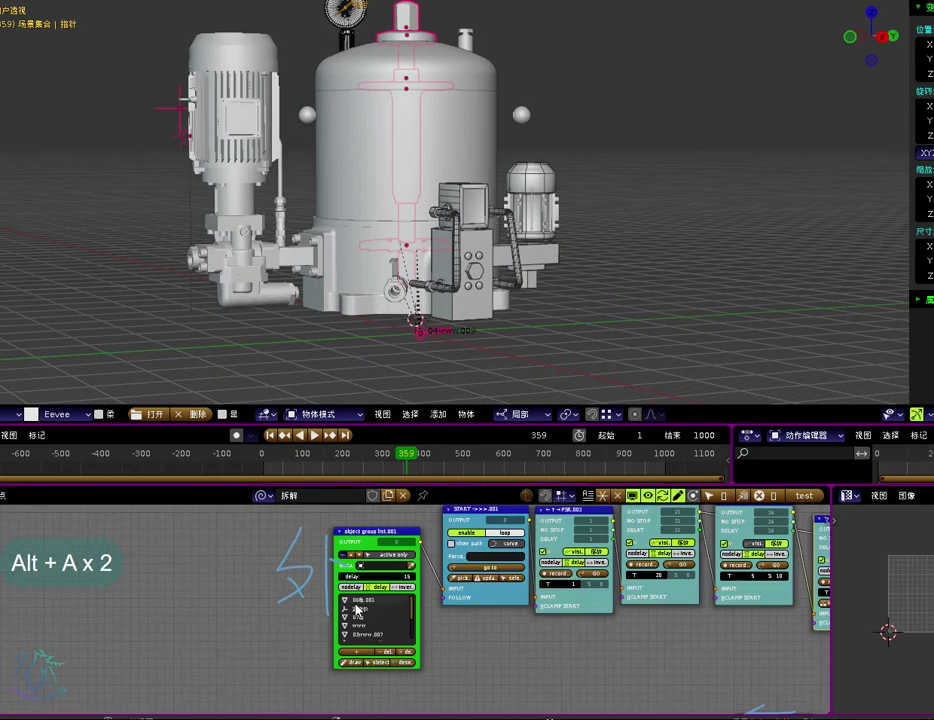
double_click(402, 572)
text(5)
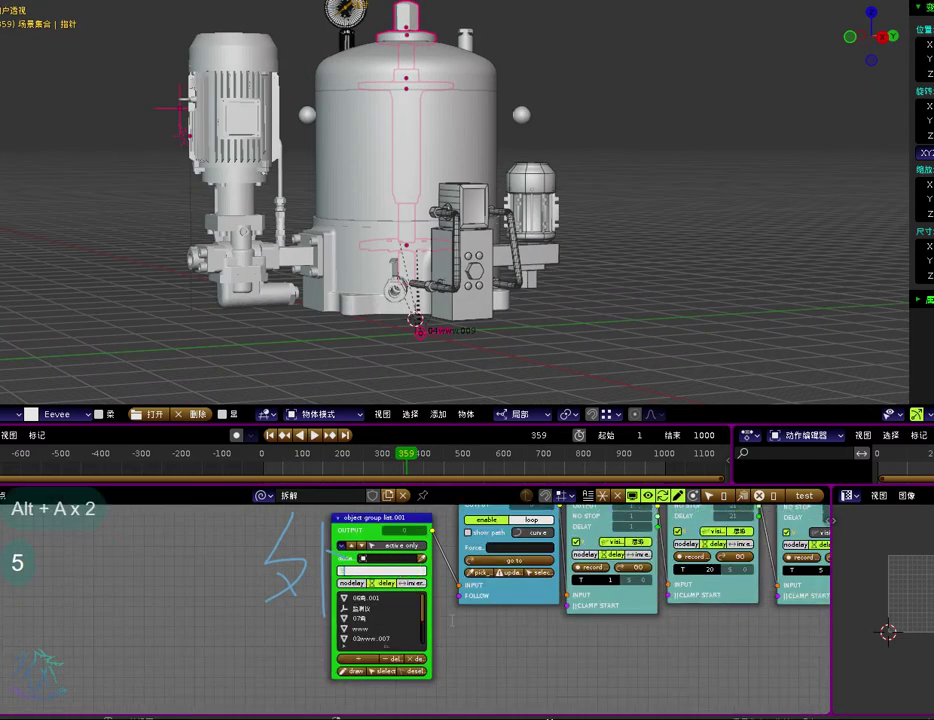
click(492, 609)
Step: Replay the animation from the first frame to check the outer parts' timing, stop at frame 318 and save the file
key(shift+Left)
scroll(445, 350, down, 3)
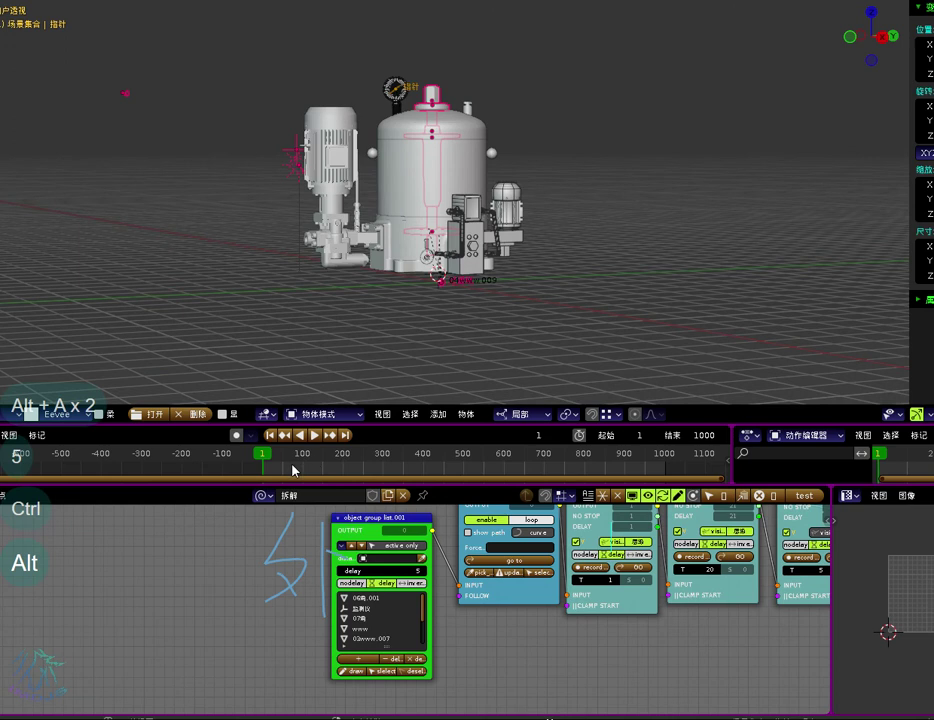
key(alt+a)
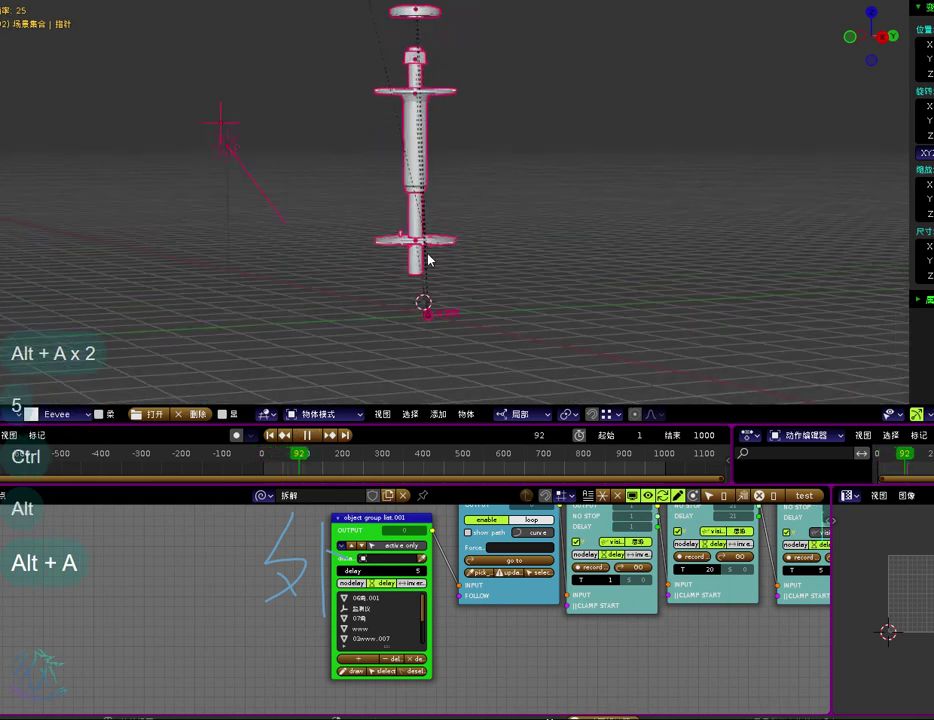
scroll(428, 260, up, 1)
middle_drag(428, 260, 415, 216)
scroll(415, 216, up, 2)
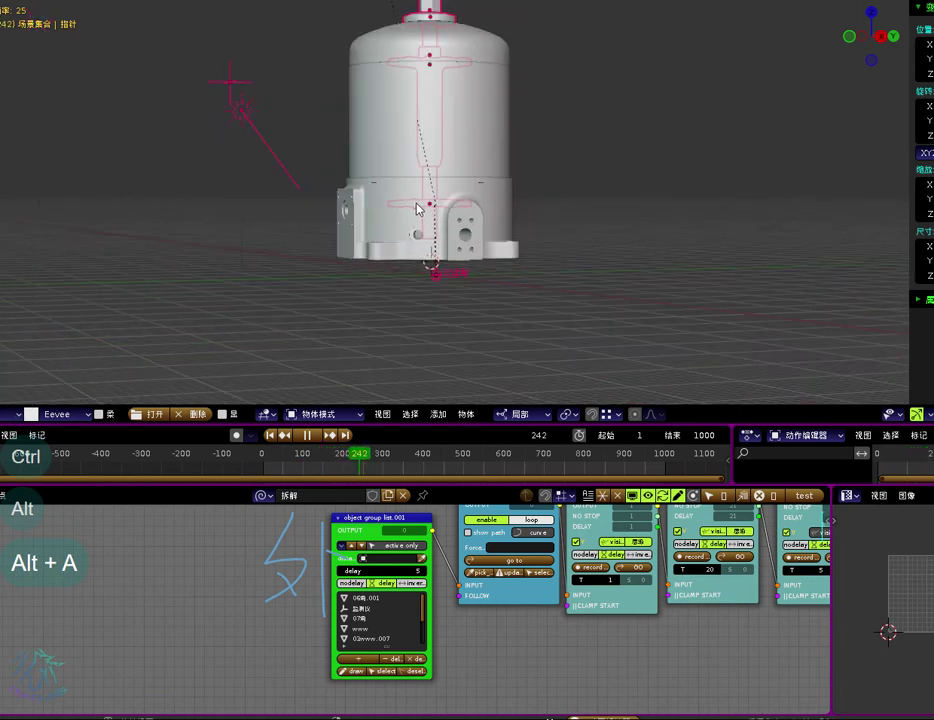
middle_drag(446, 190, 413, 286)
key(alt+a)
key(alt+a)
key(ctrl+s)
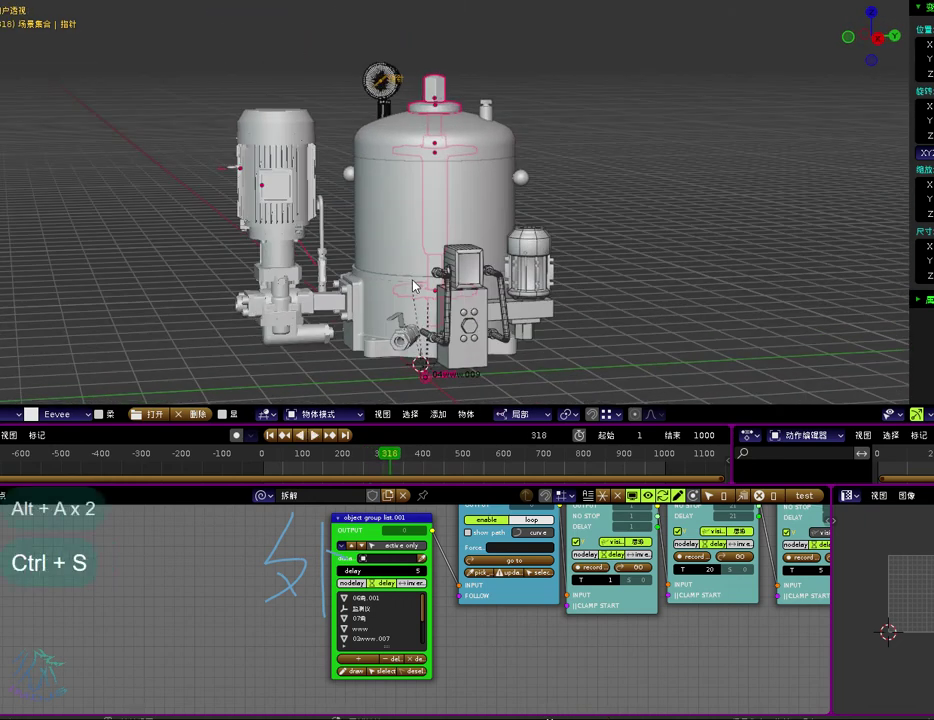
Step: Bring the node chains into view, choose the IMDJS_Nodes editor type and look at the list of available node trees
scroll(692, 609, down, 5)
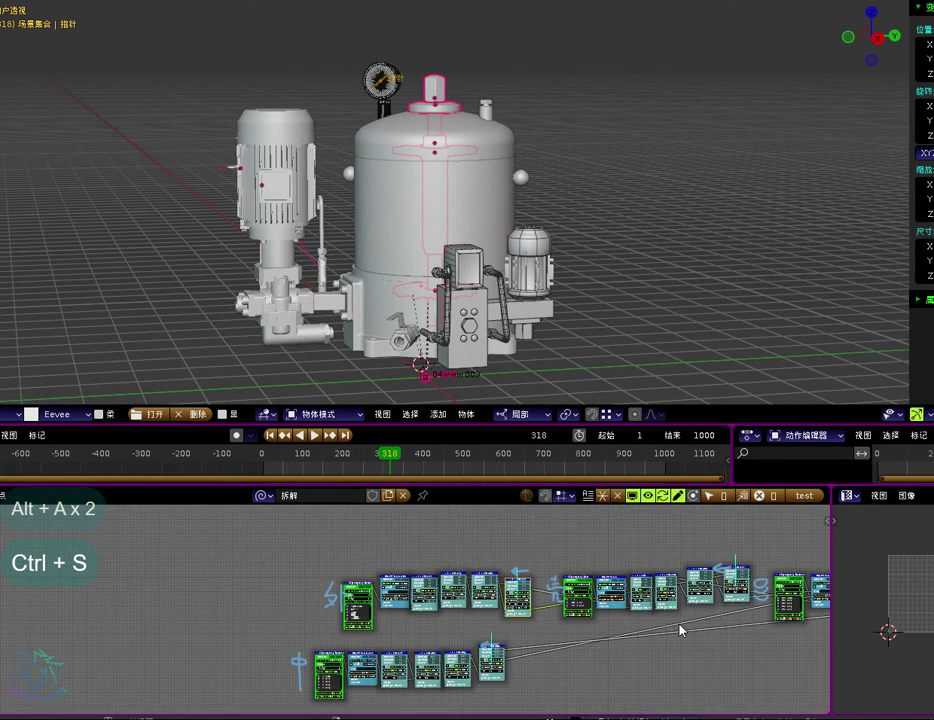
mouse_move(680, 630)
middle_down()
mouse_move(627, 588)
mouse_move(630, 600)
middle_up()
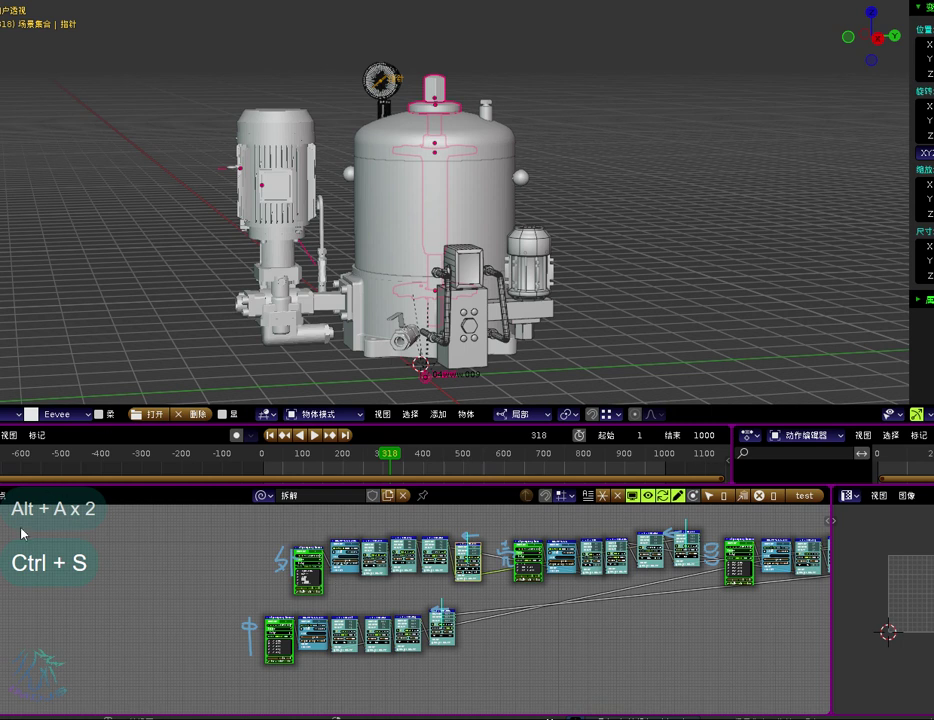
middle_drag(32, 524, 46, 530)
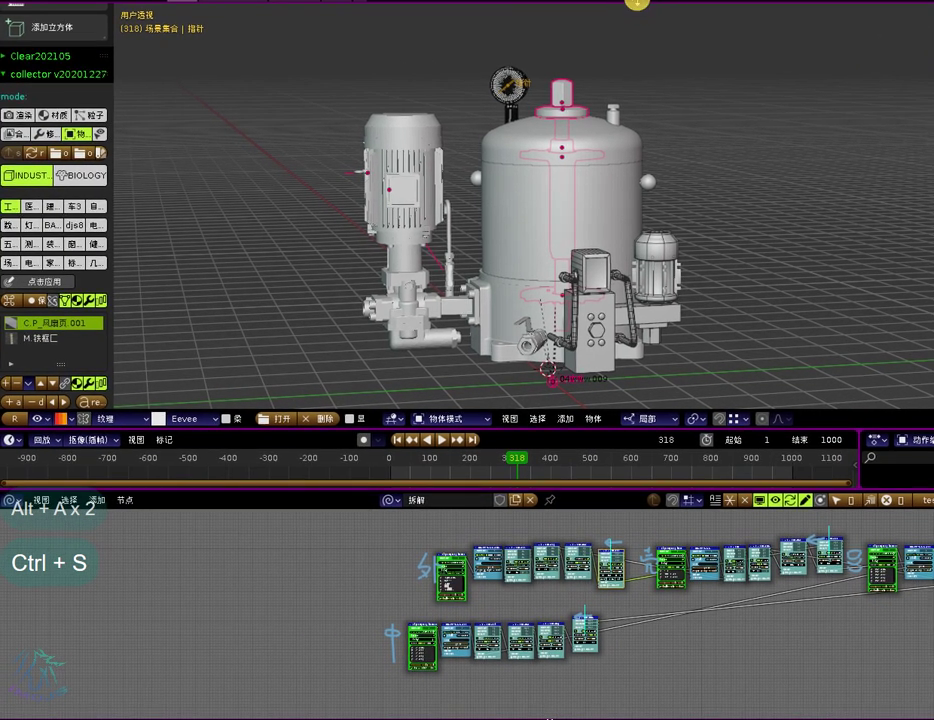
click(13, 500)
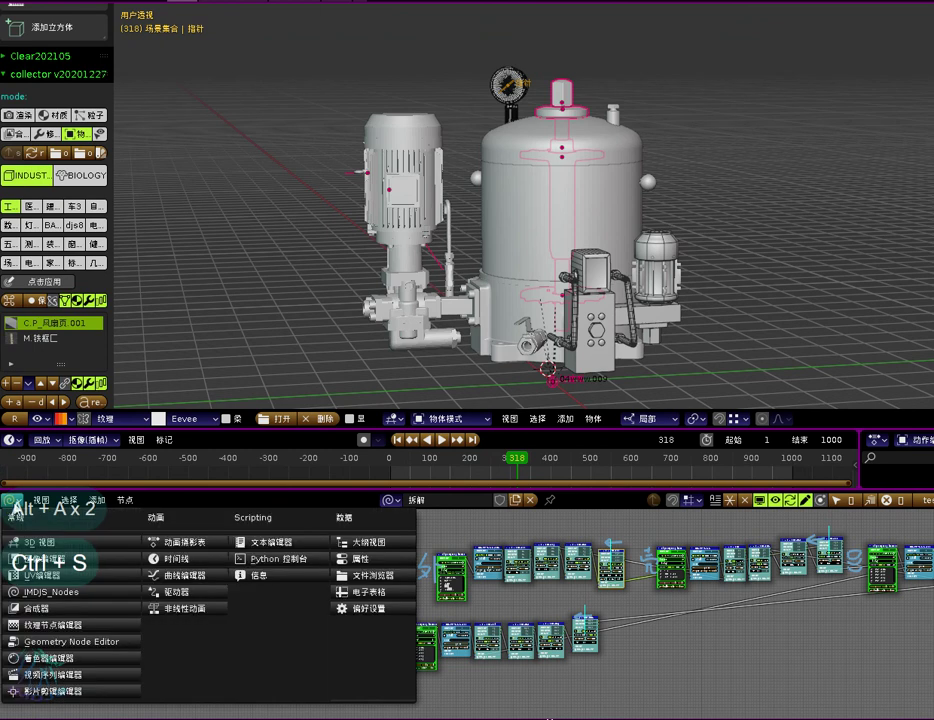
click(68, 592)
click(526, 543)
click(389, 502)
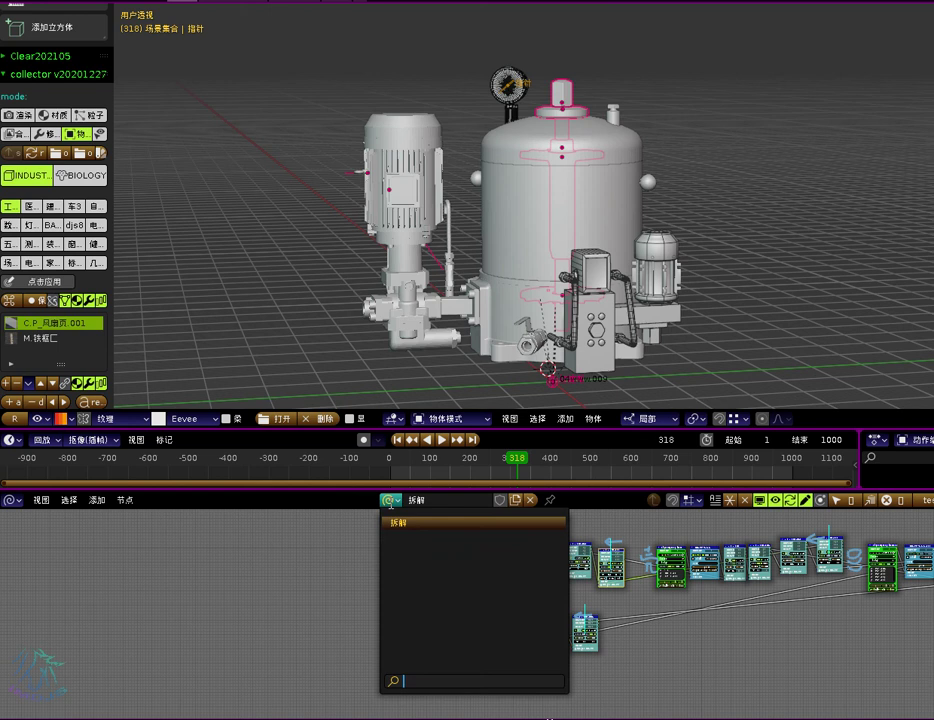
click(278, 542)
middle_drag(636, 583, 601, 590)
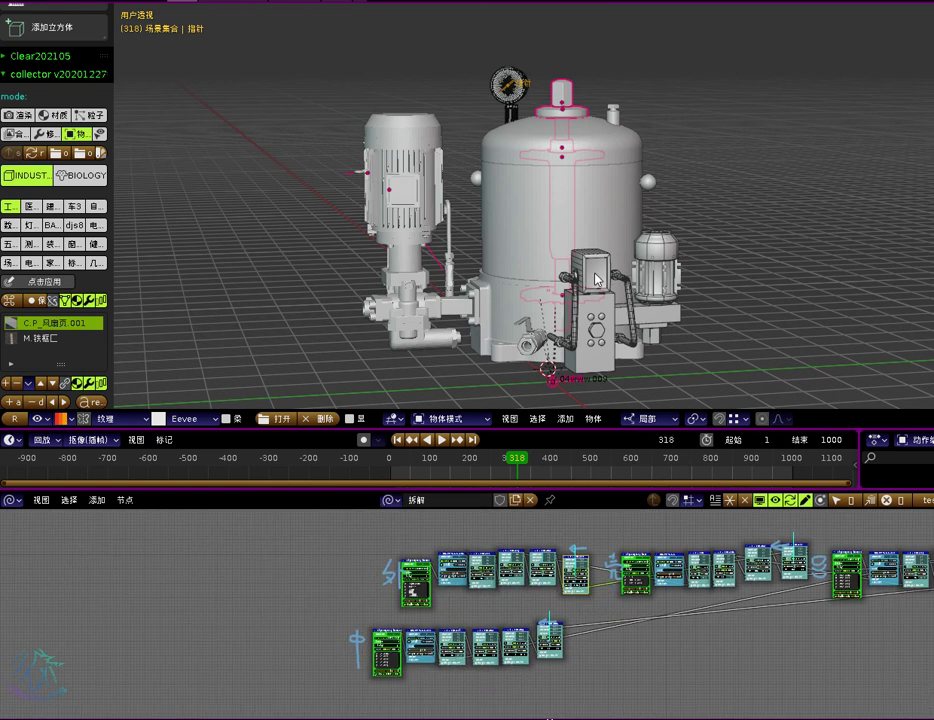
Step: Render the current frame and return to the assembled filter machine in the viewport
key(F12)
click(765, 68)
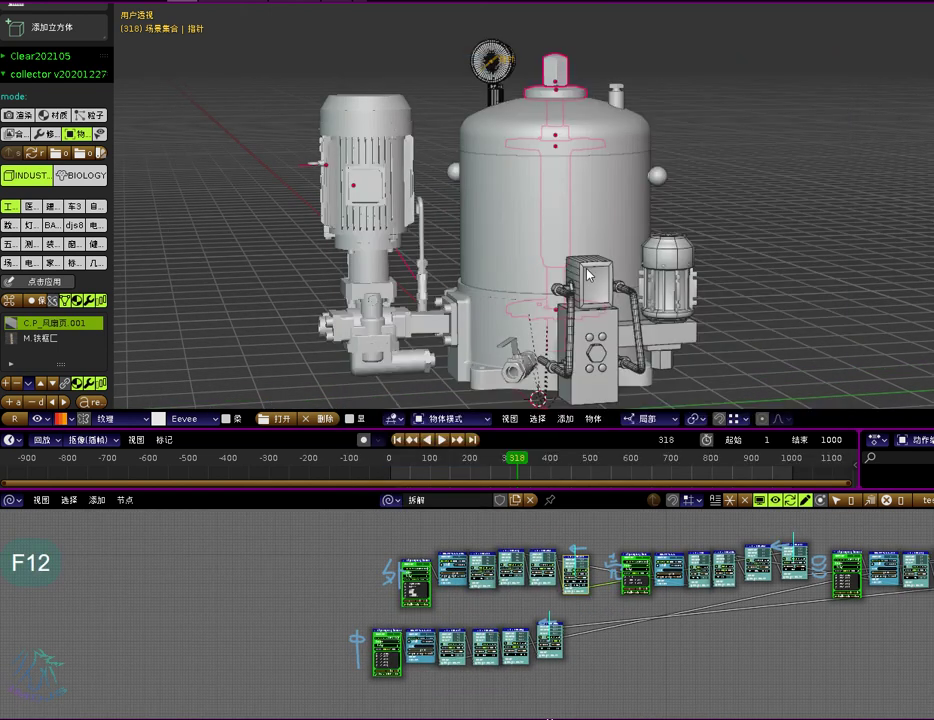
middle_drag(587, 269, 571, 274)
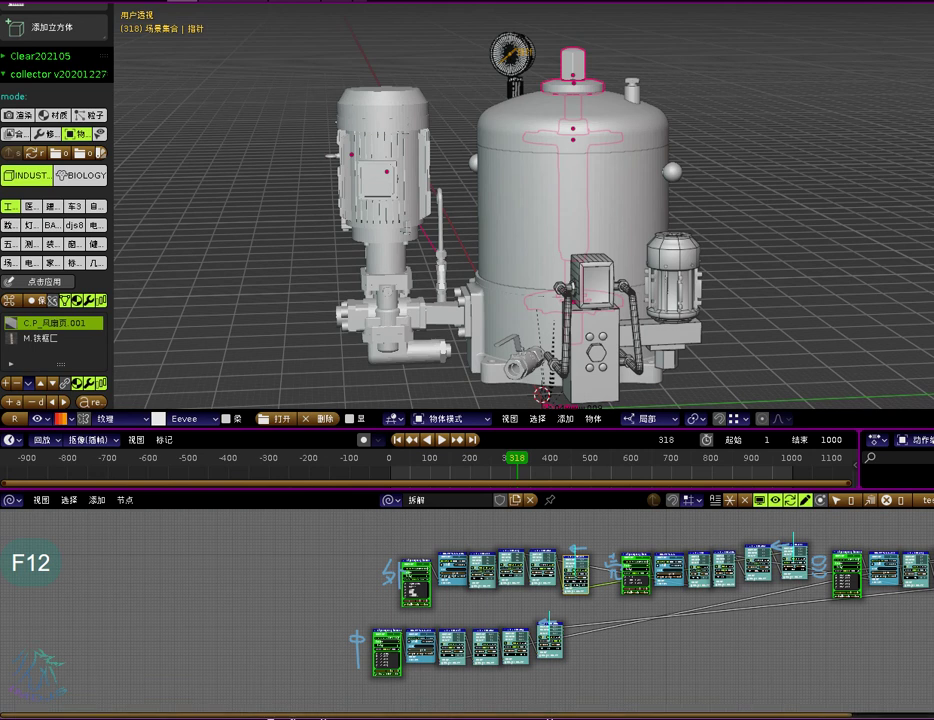
Step: Switch to QQ, open the Blender精英猴子们 group chat, look back through its earlier messages and close the chat
key(ctrl+alt+z)
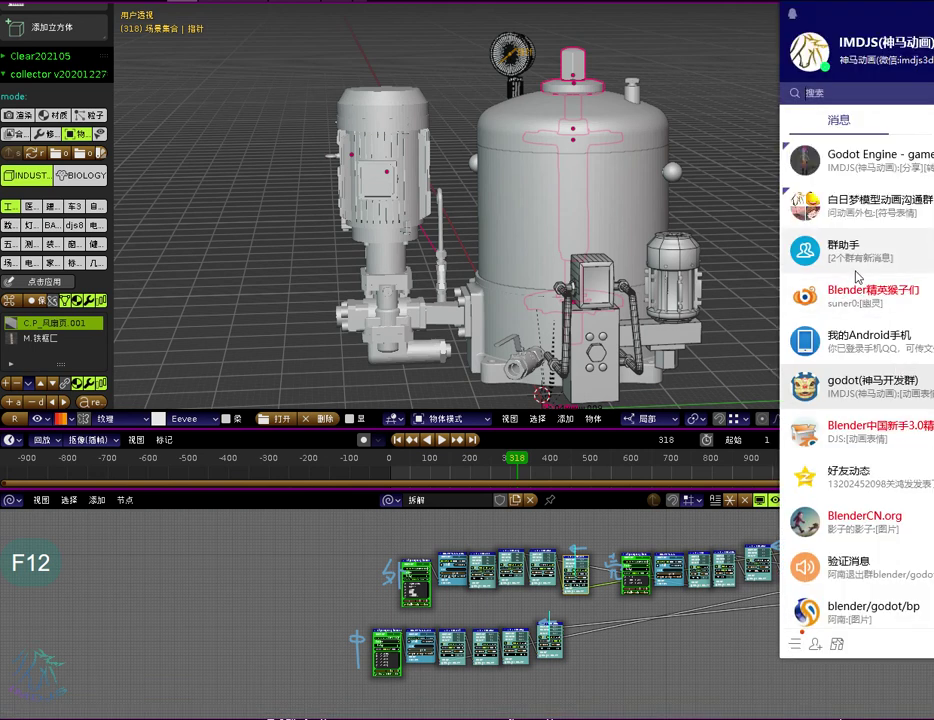
double_click(870, 289)
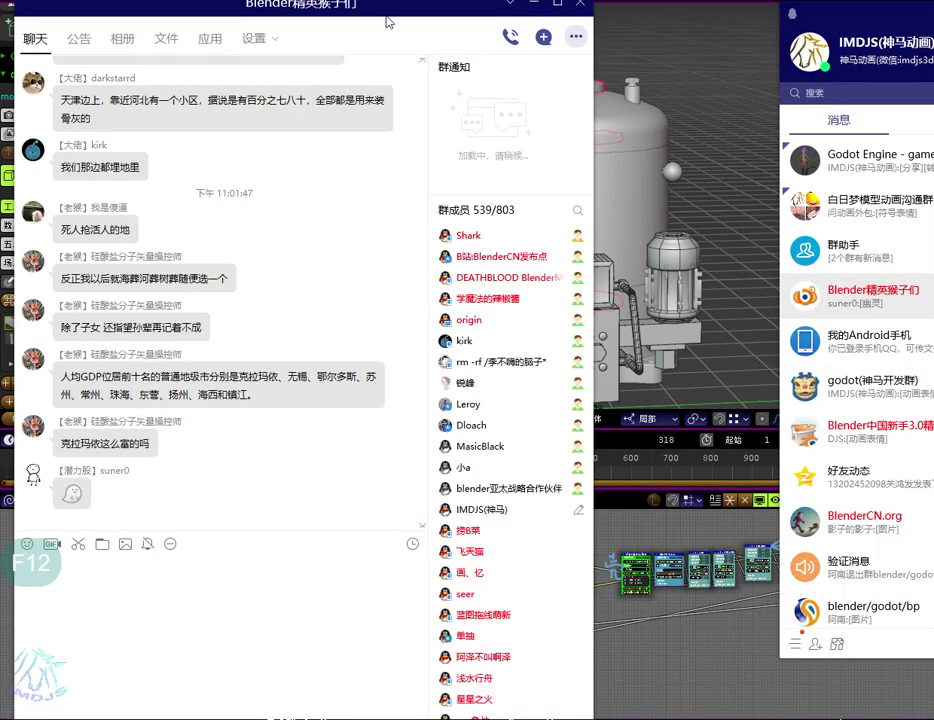
drag(394, 15, 484, 35)
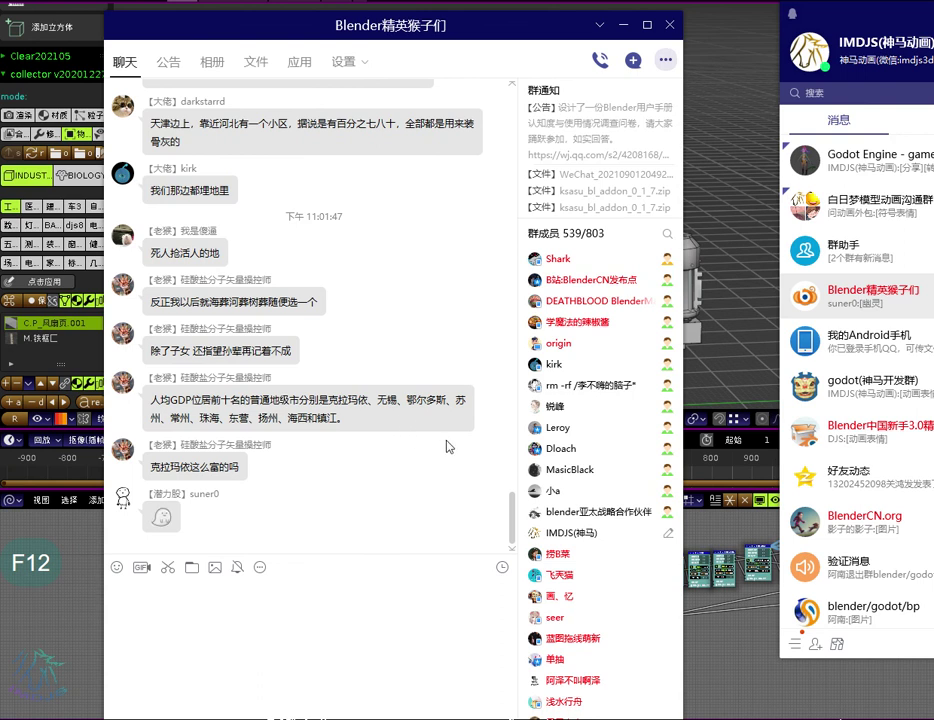
scroll(450, 446, up, 15)
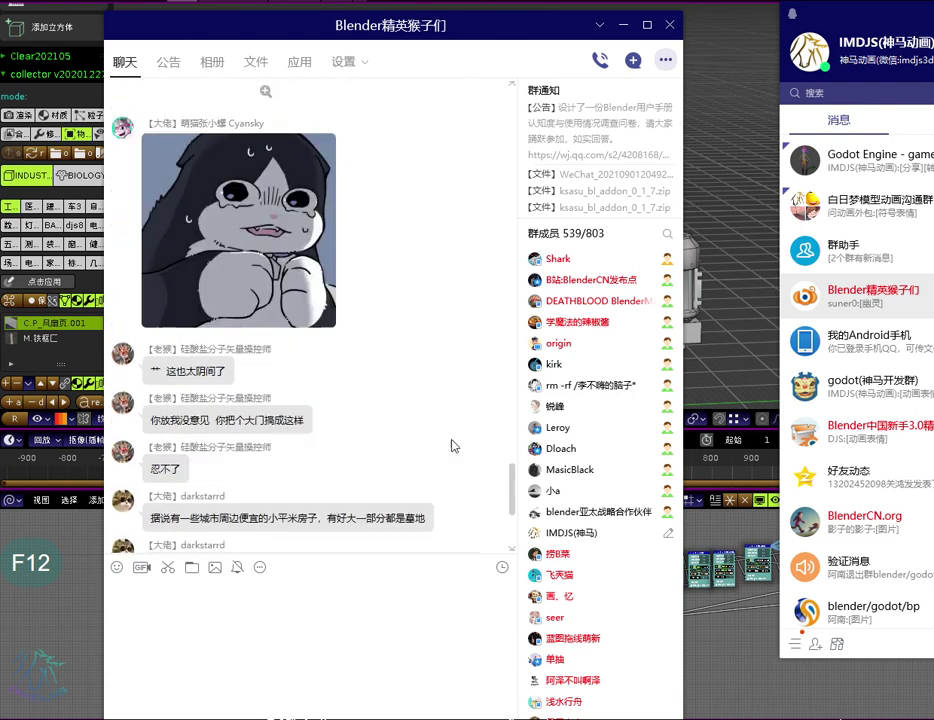
scroll(452, 446, up, 12)
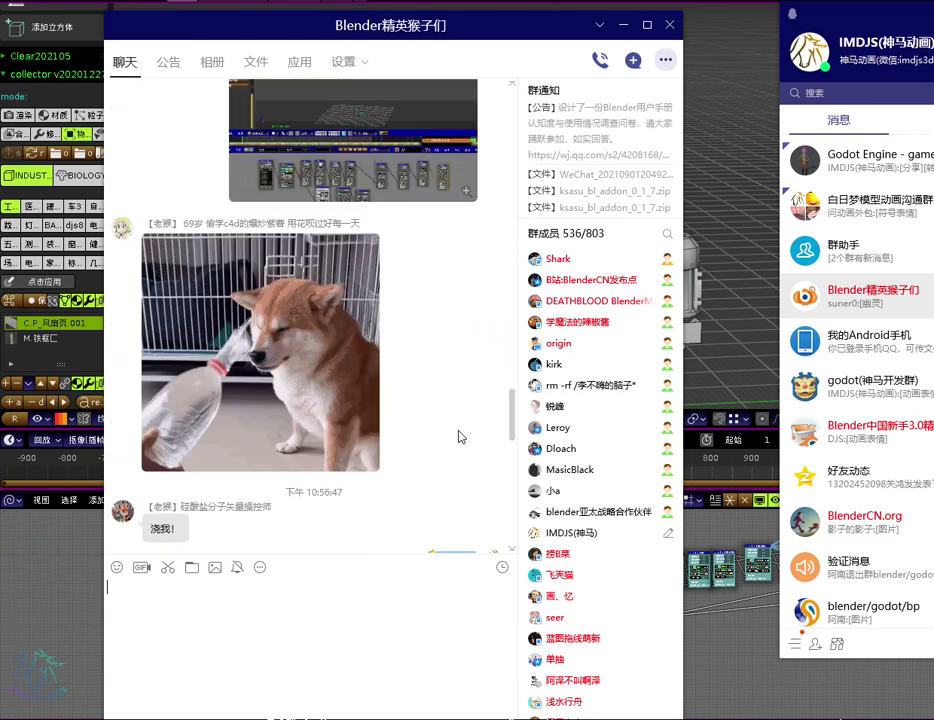
click(670, 25)
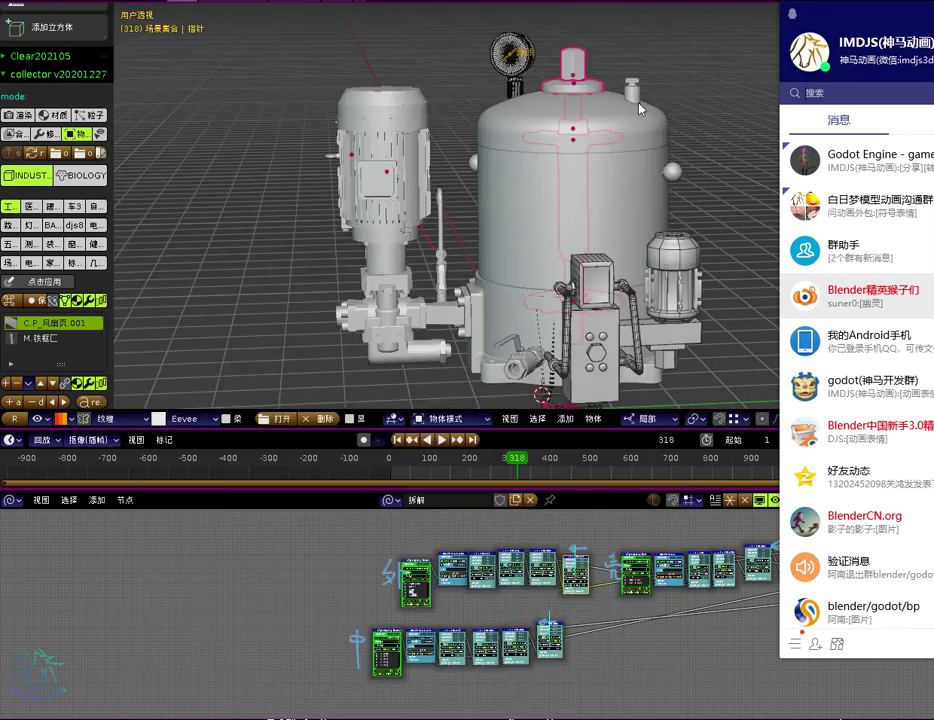